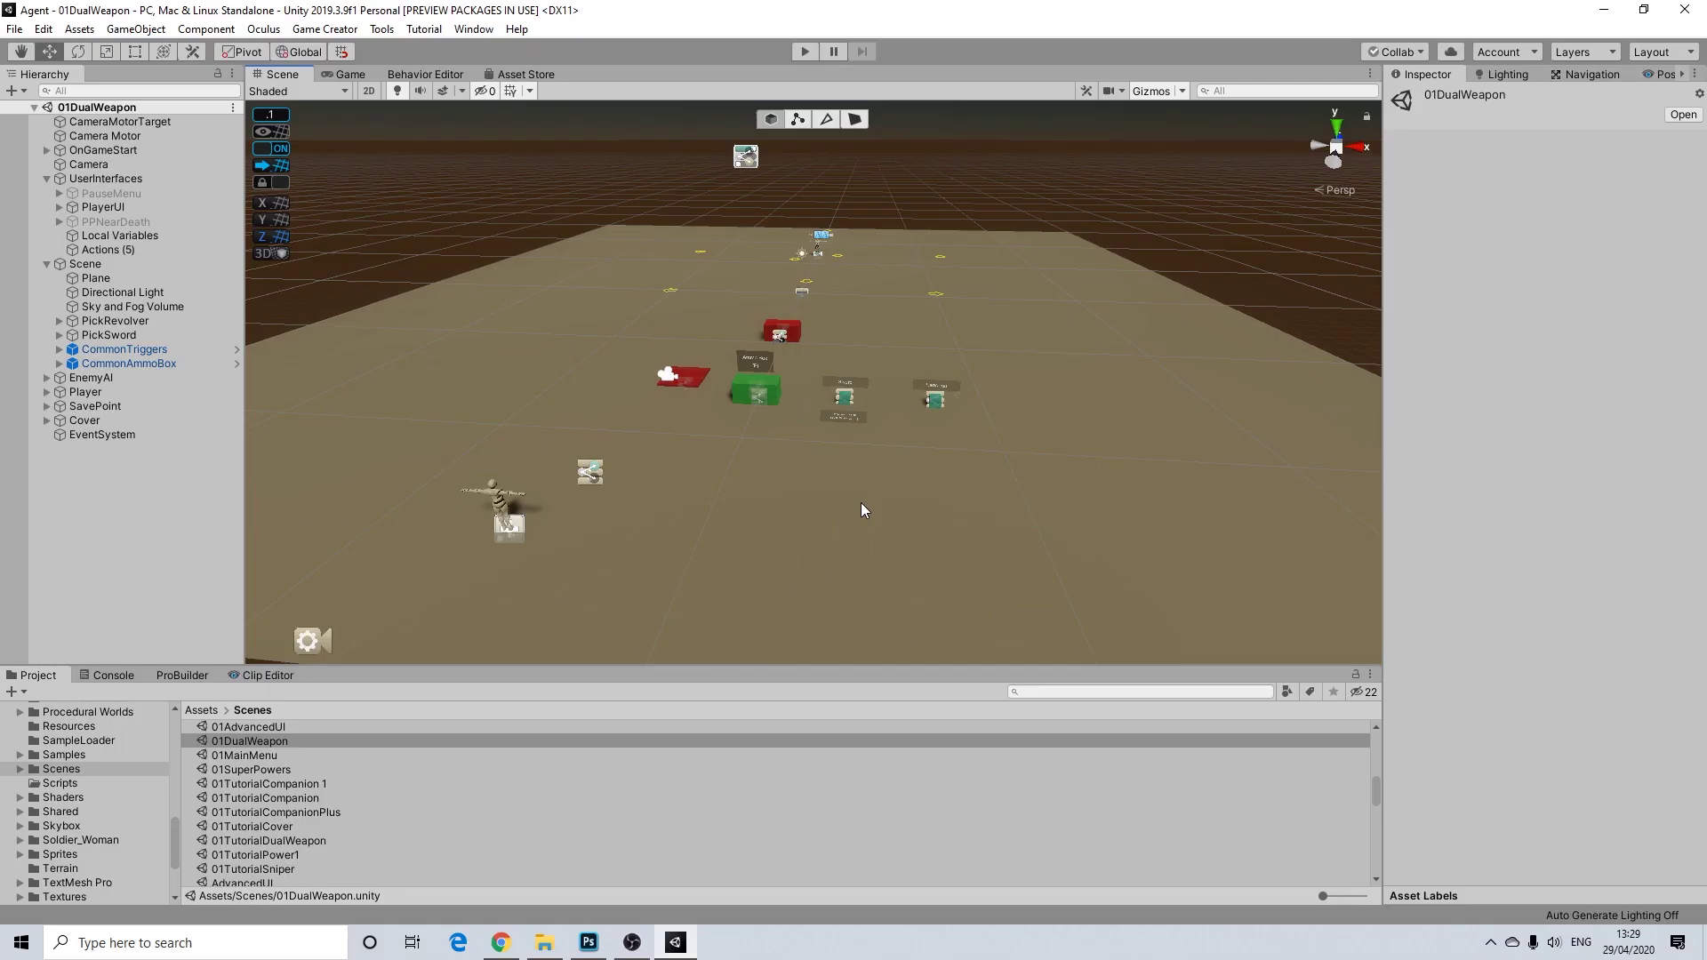
Step: Look over the scene's player, ammo box, sword and handgun pickups from closer and wider views
middle_drag(839, 499, 794, 509)
scroll(789, 476, up, 2)
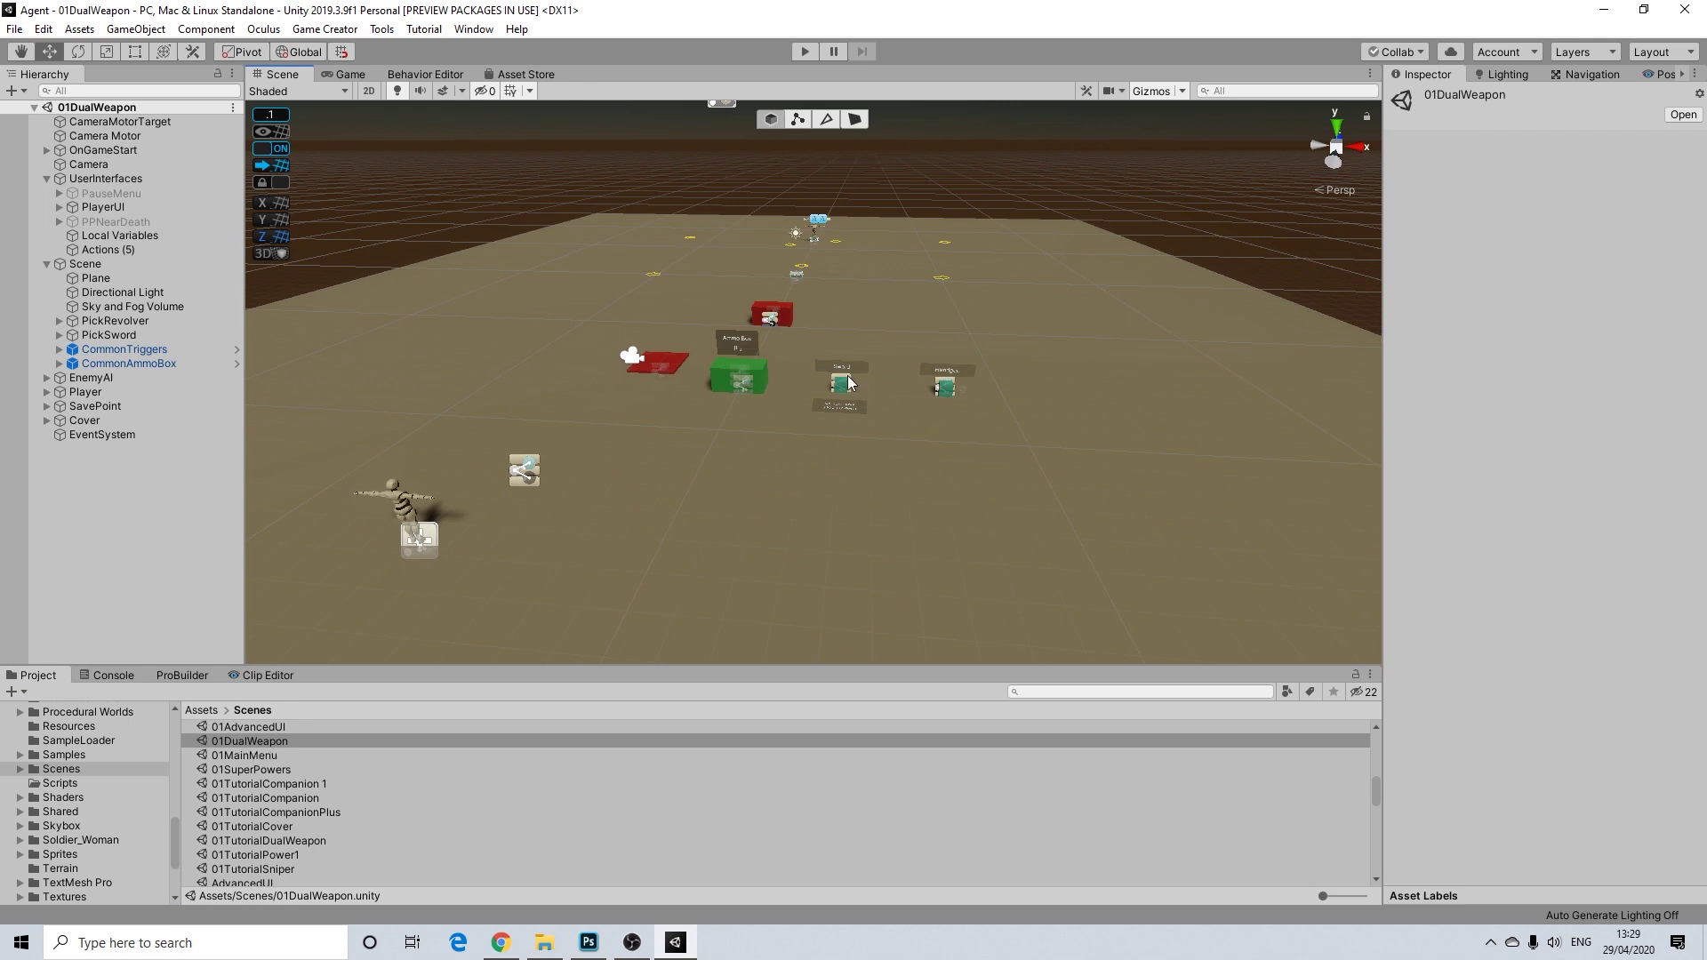
scroll(856, 384, up, 3)
scroll(859, 388, up, 5)
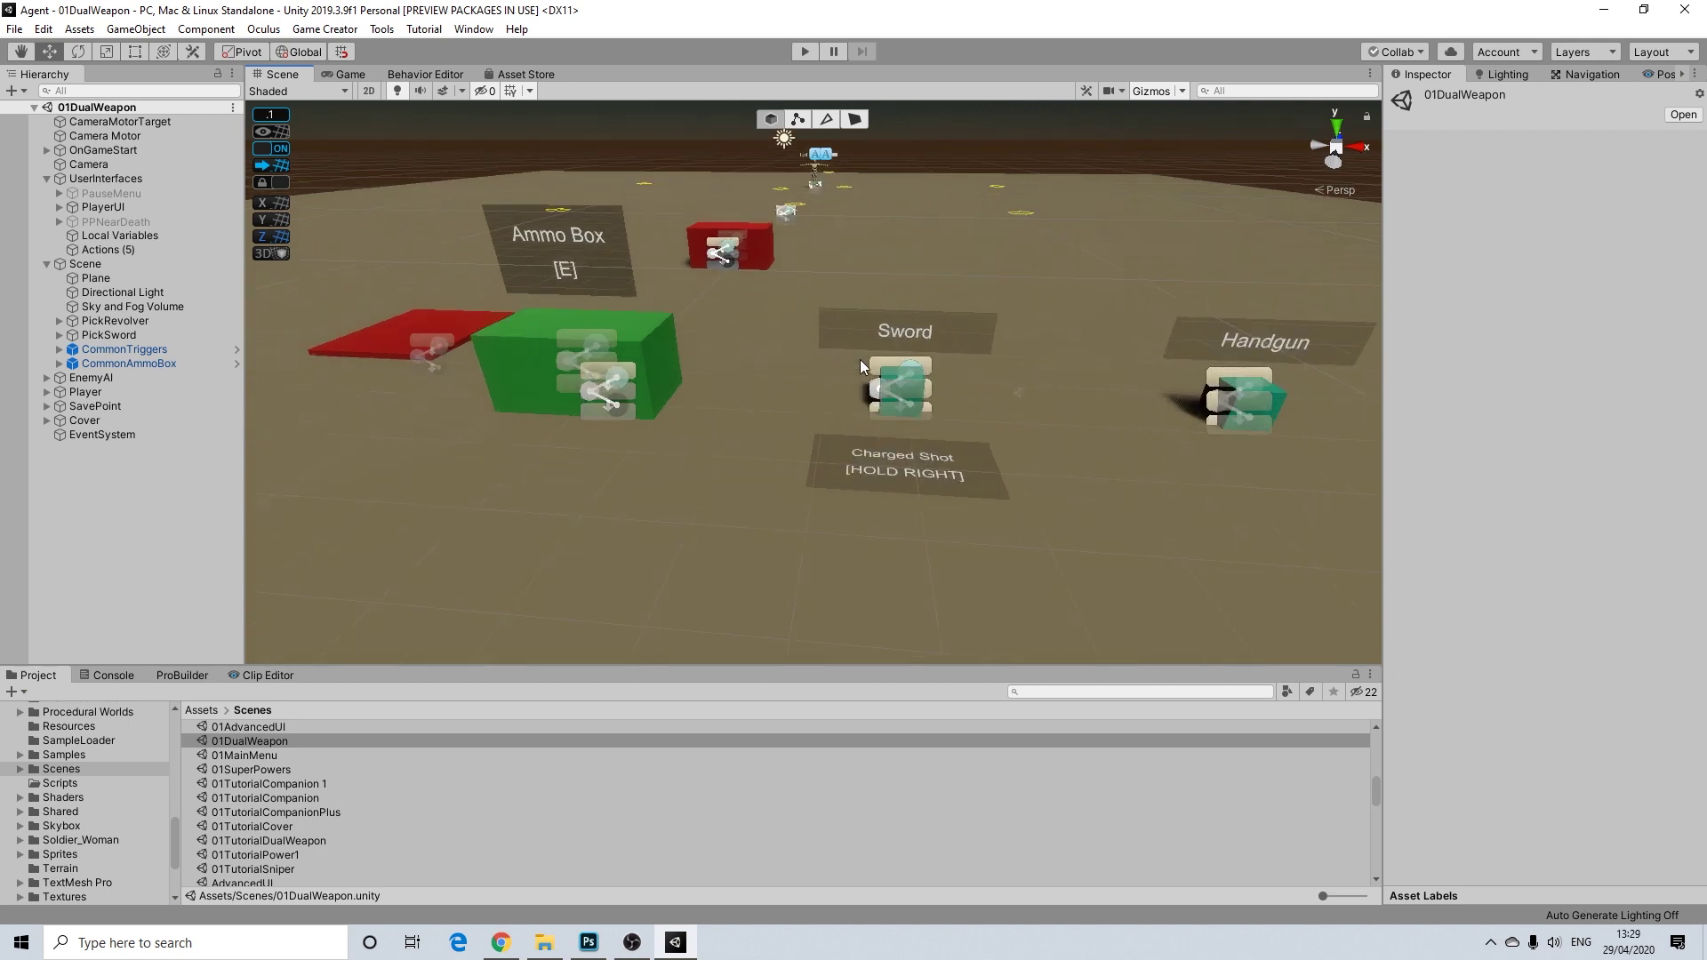
scroll(904, 380, down, 8)
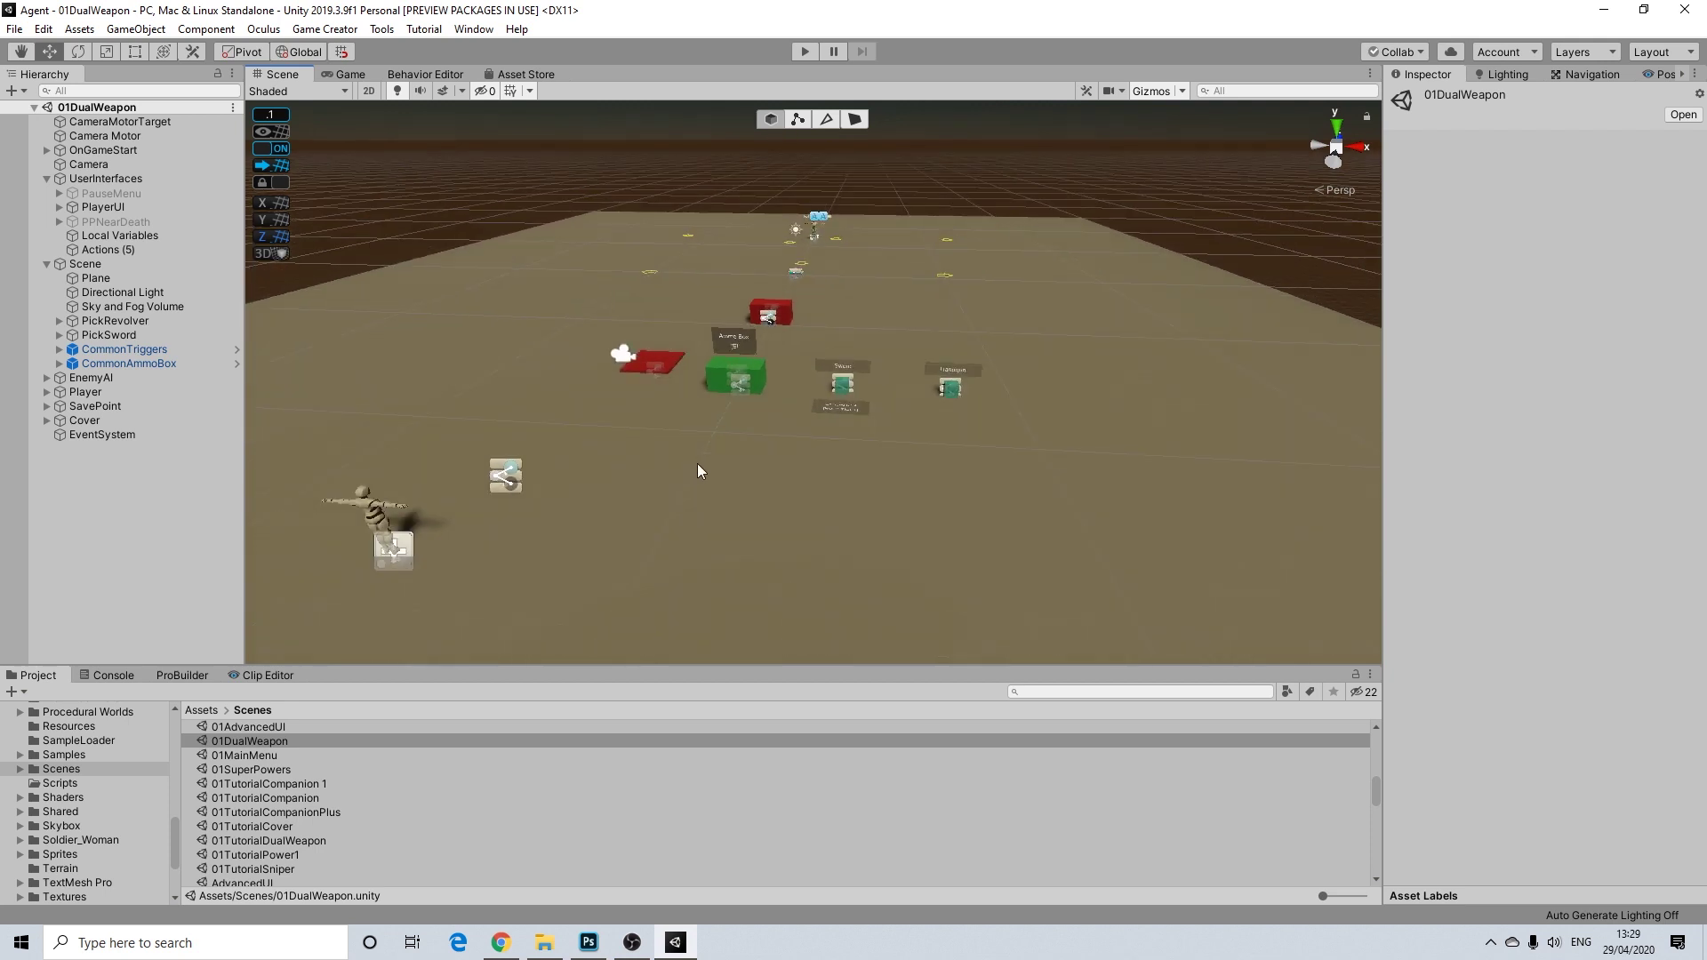
middle_drag(681, 472, 751, 478)
alt+drag(750, 467, 685, 462)
middle_drag(686, 462, 763, 444)
scroll(919, 404, up, 1)
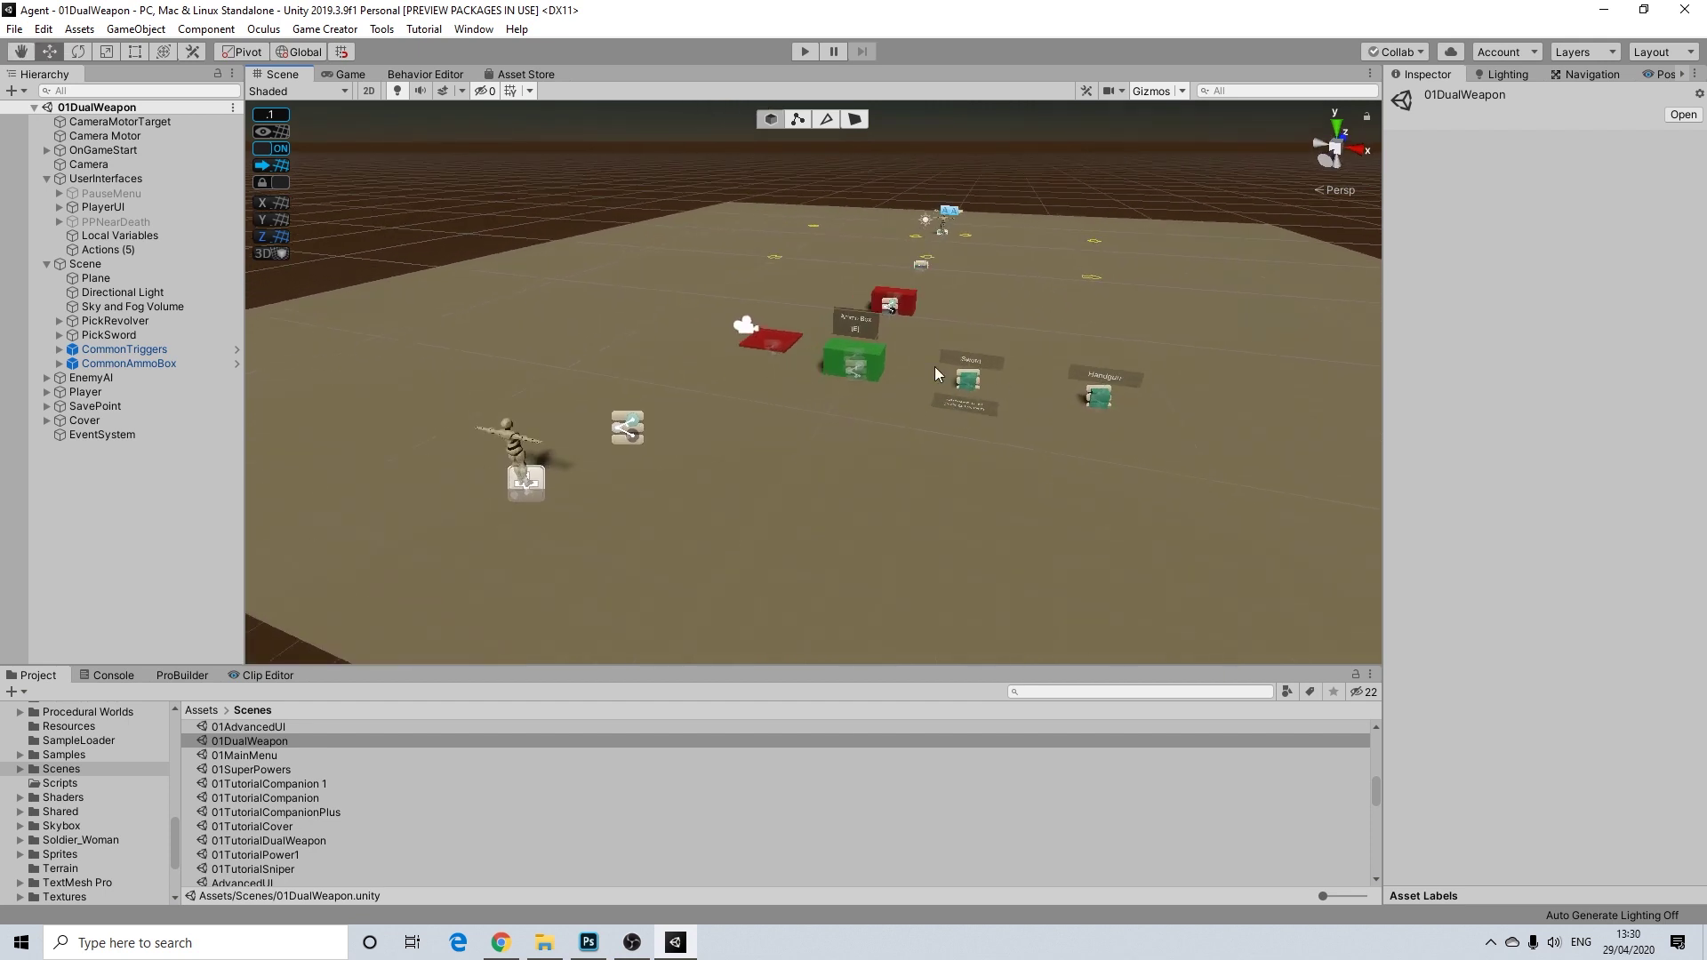
scroll(627, 447, up, 1)
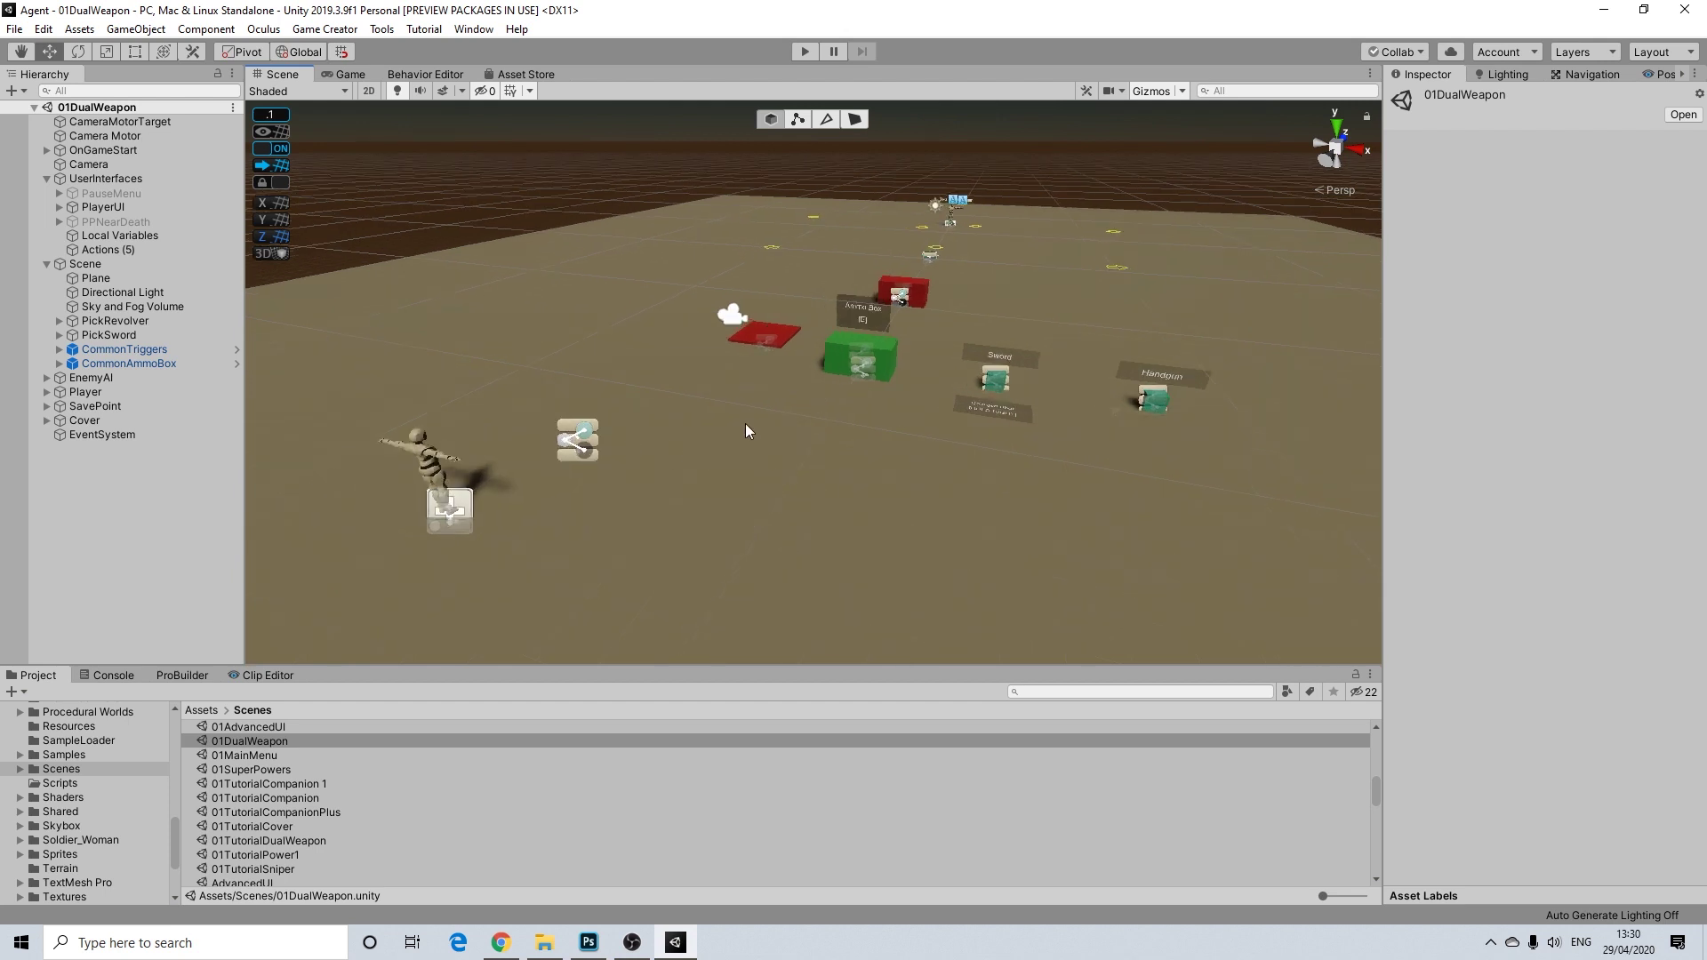
middle_drag(683, 438, 726, 445)
middle_drag(962, 427, 916, 414)
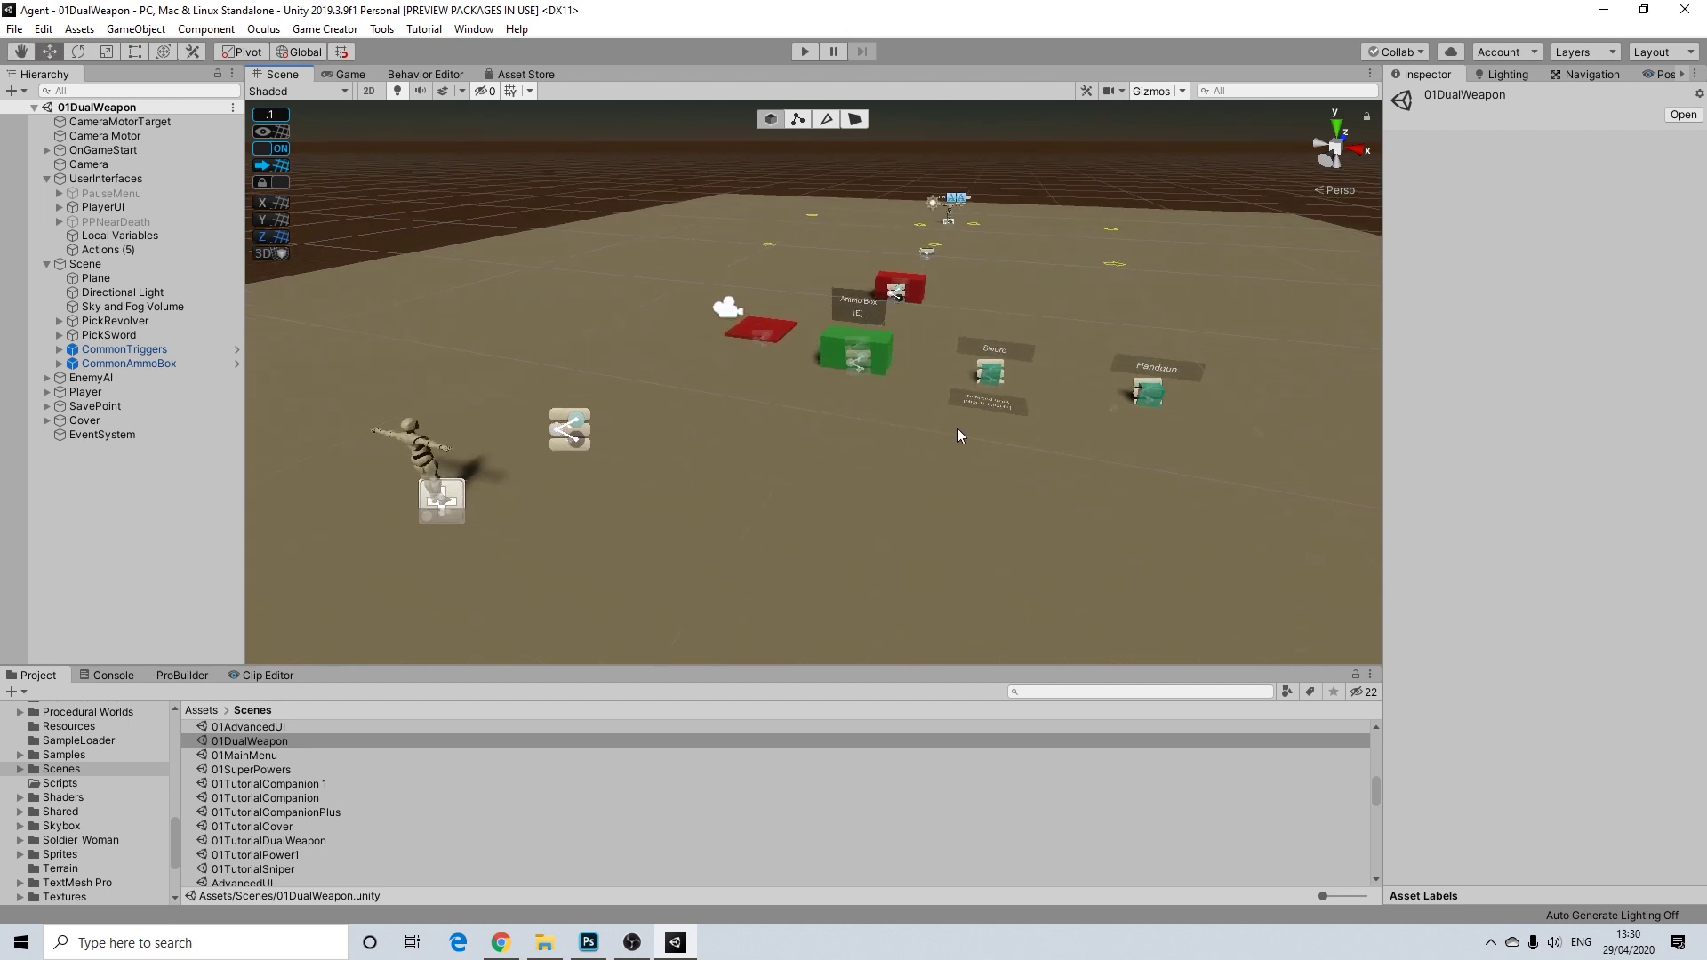
scroll(879, 421, down, 1)
middle_drag(765, 429, 761, 454)
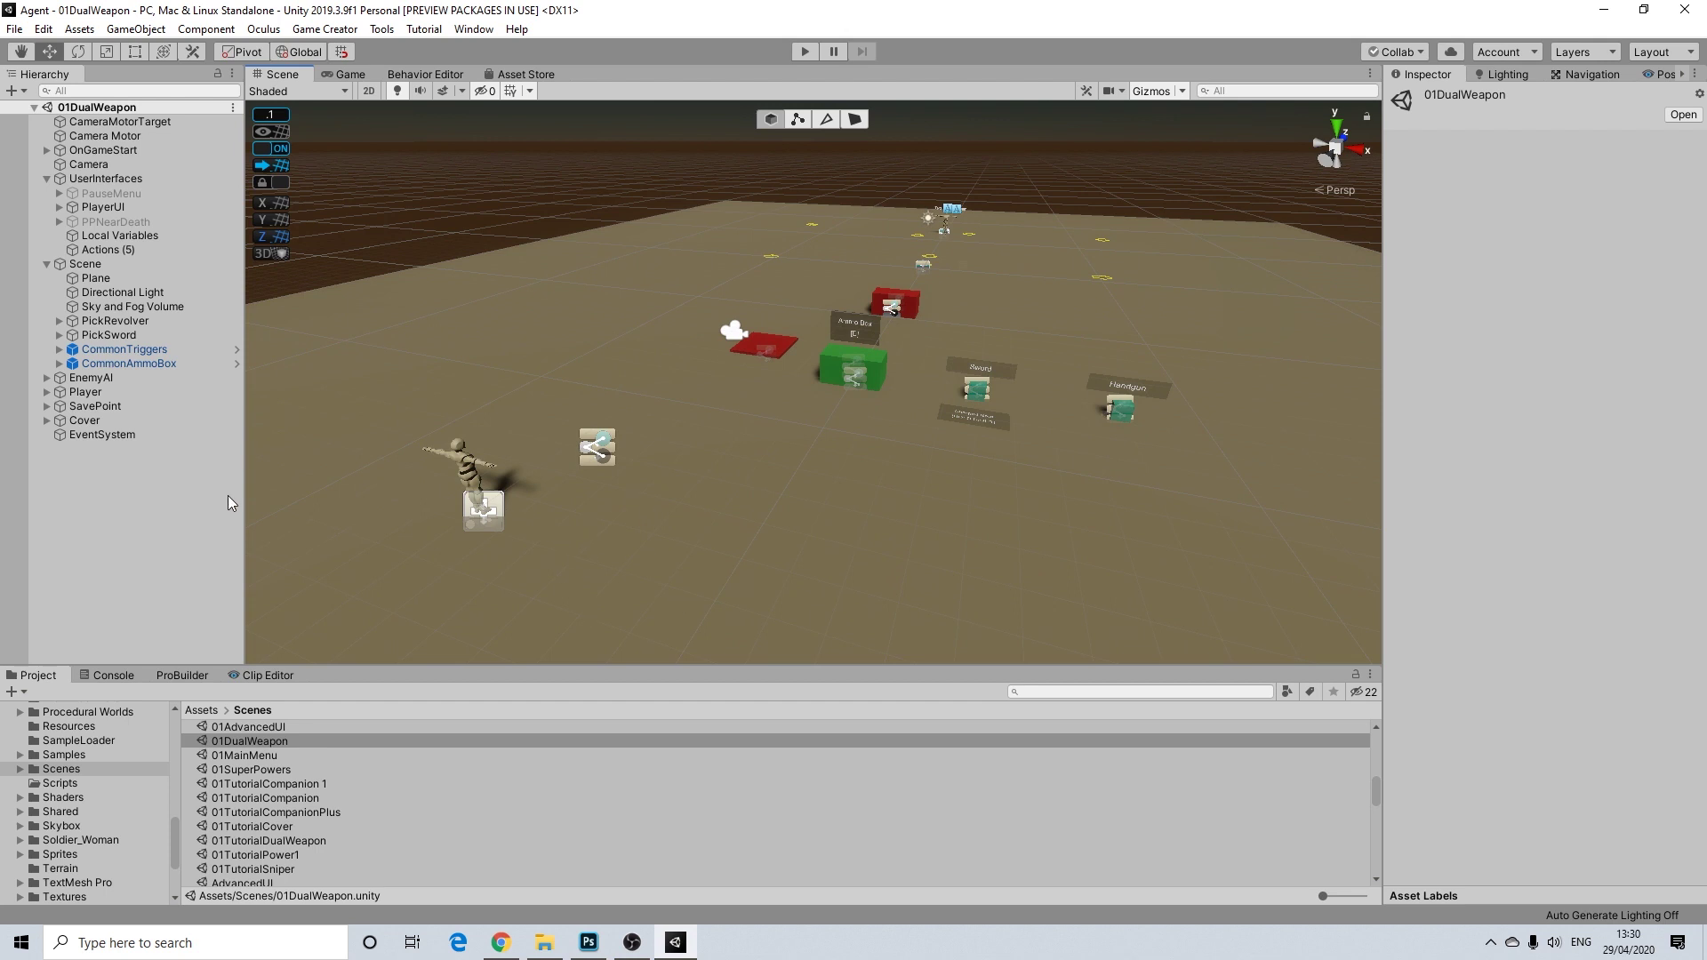
Step: Select the sword pickup's ActionsWeapon object, locate its referenced melee weapon asset in the project and show the SwordWeapon asset's settings
scroll(84, 796, up, 4)
scroll(86, 792, up, 3)
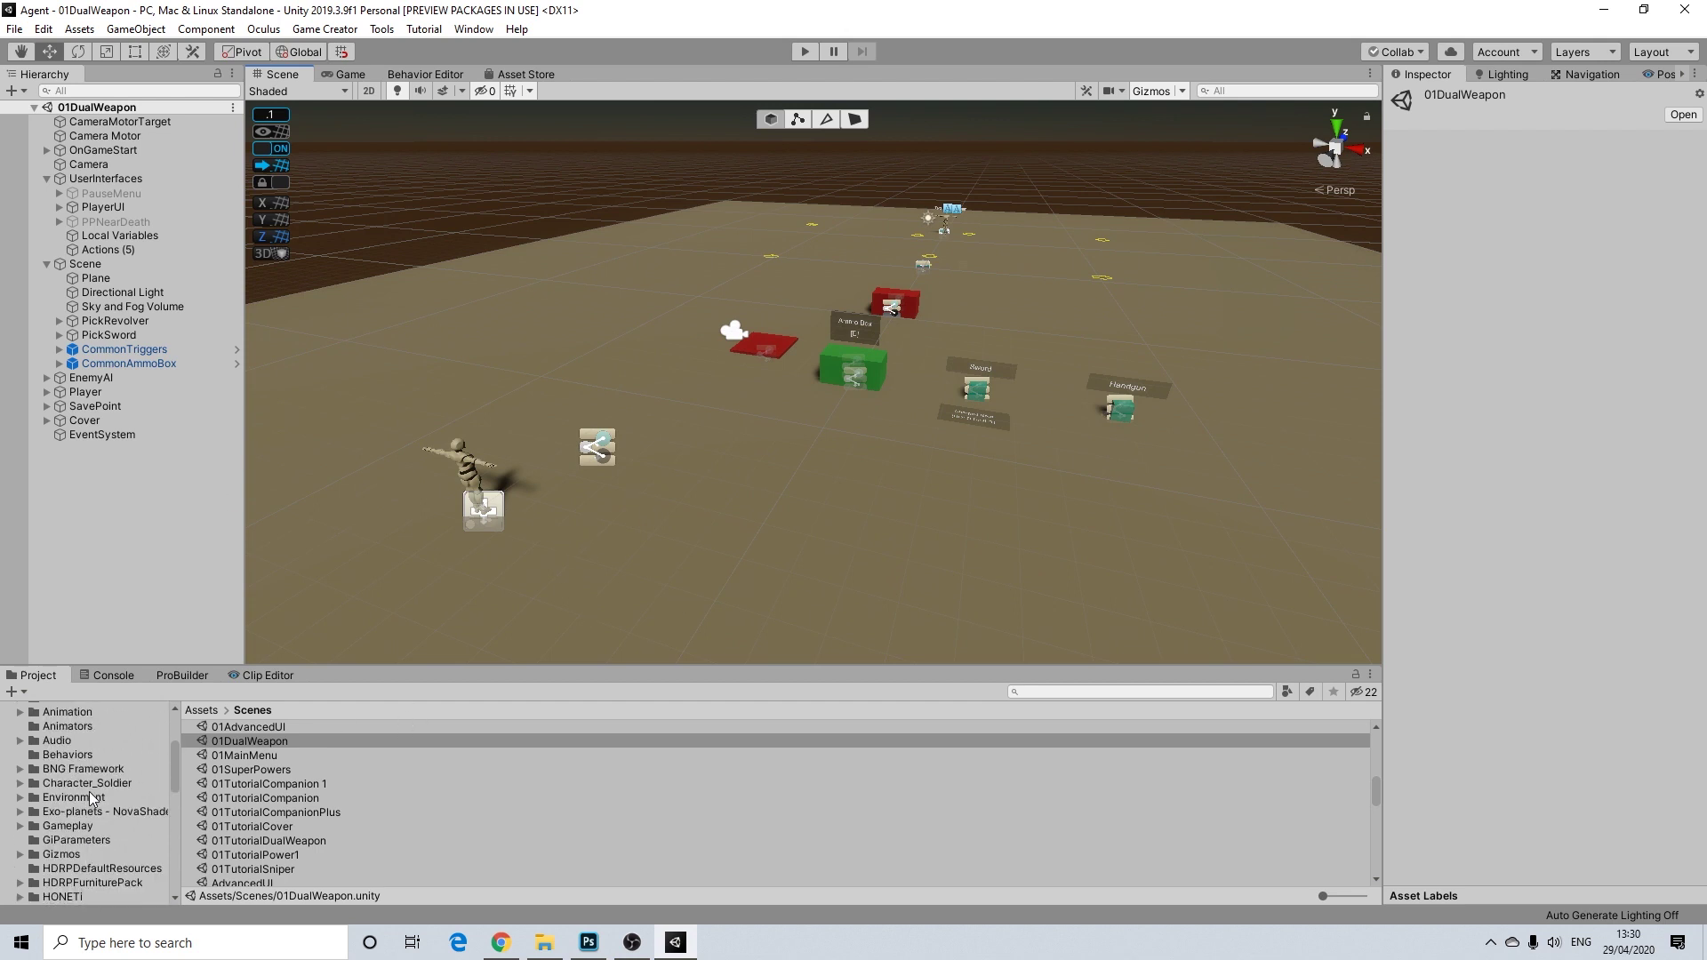
scroll(89, 791, down, 4)
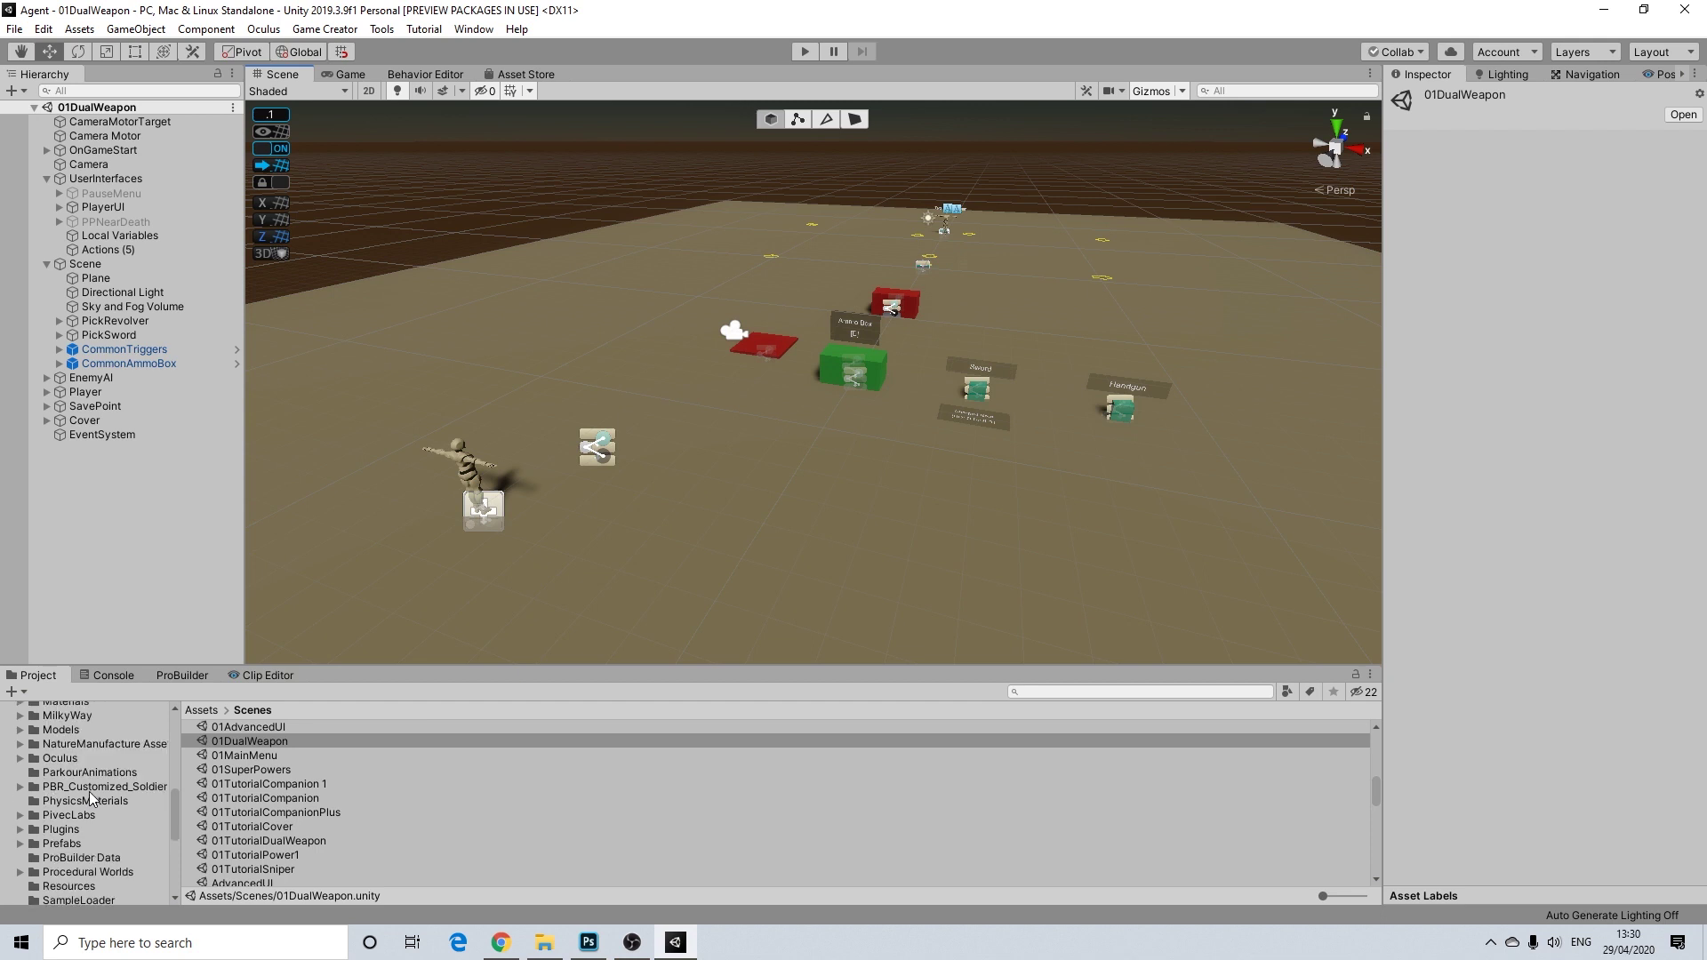
scroll(80, 788, down, 2)
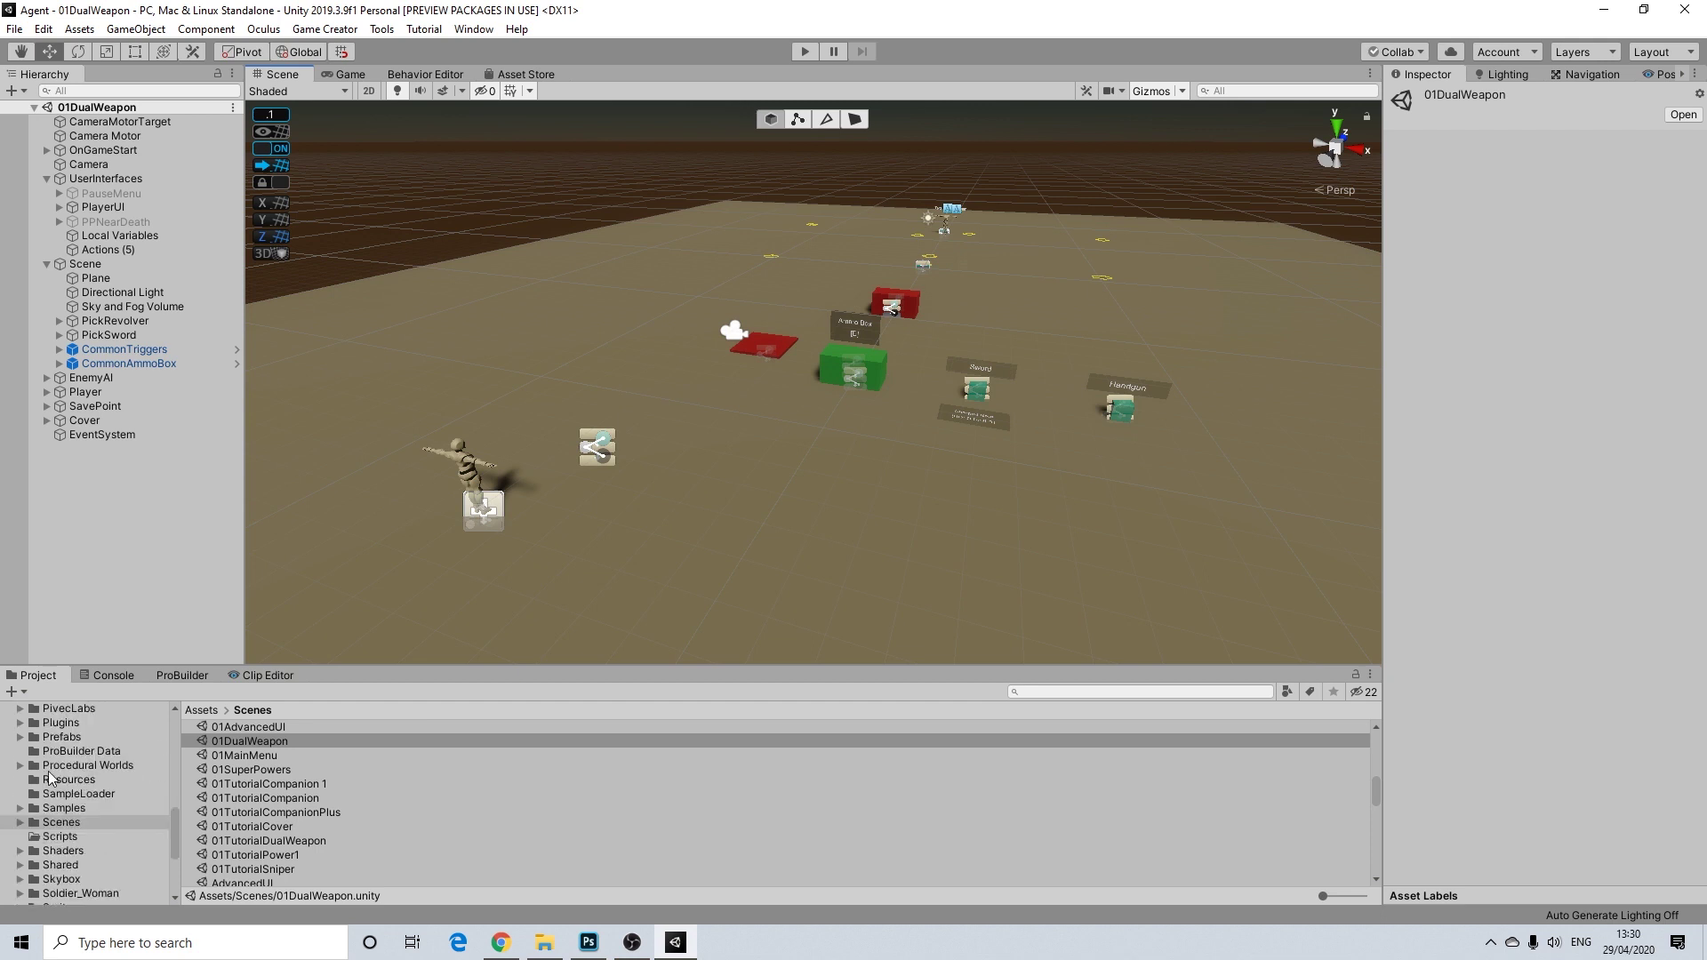
click(979, 394)
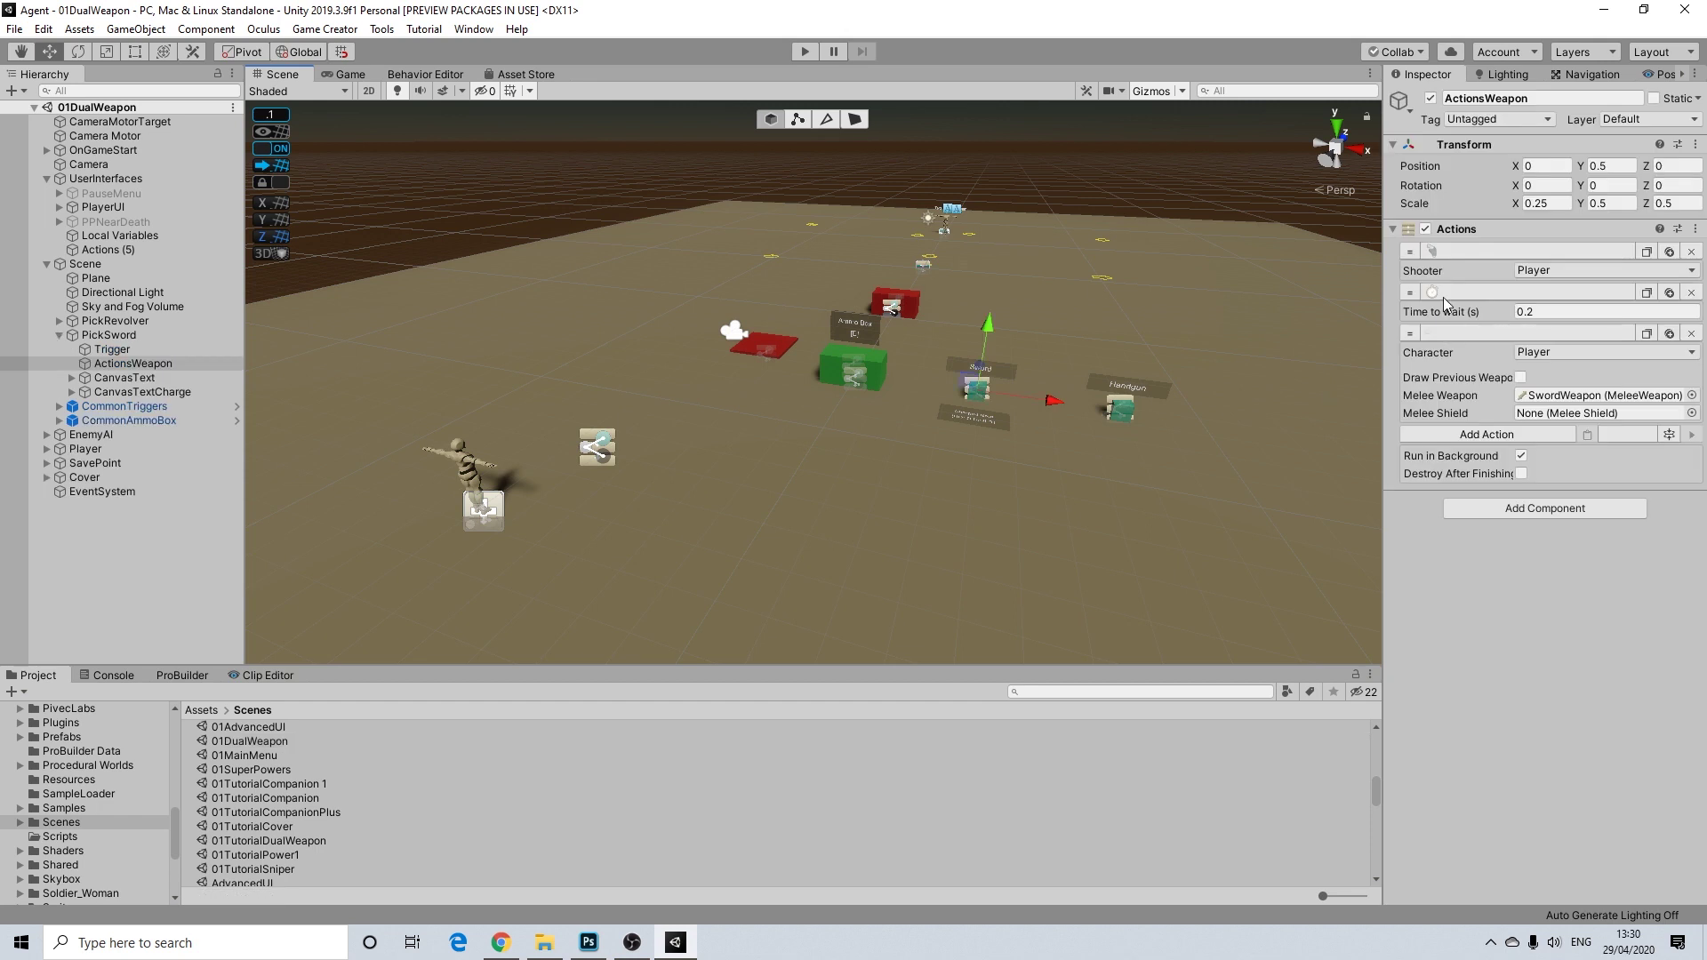
click(1601, 395)
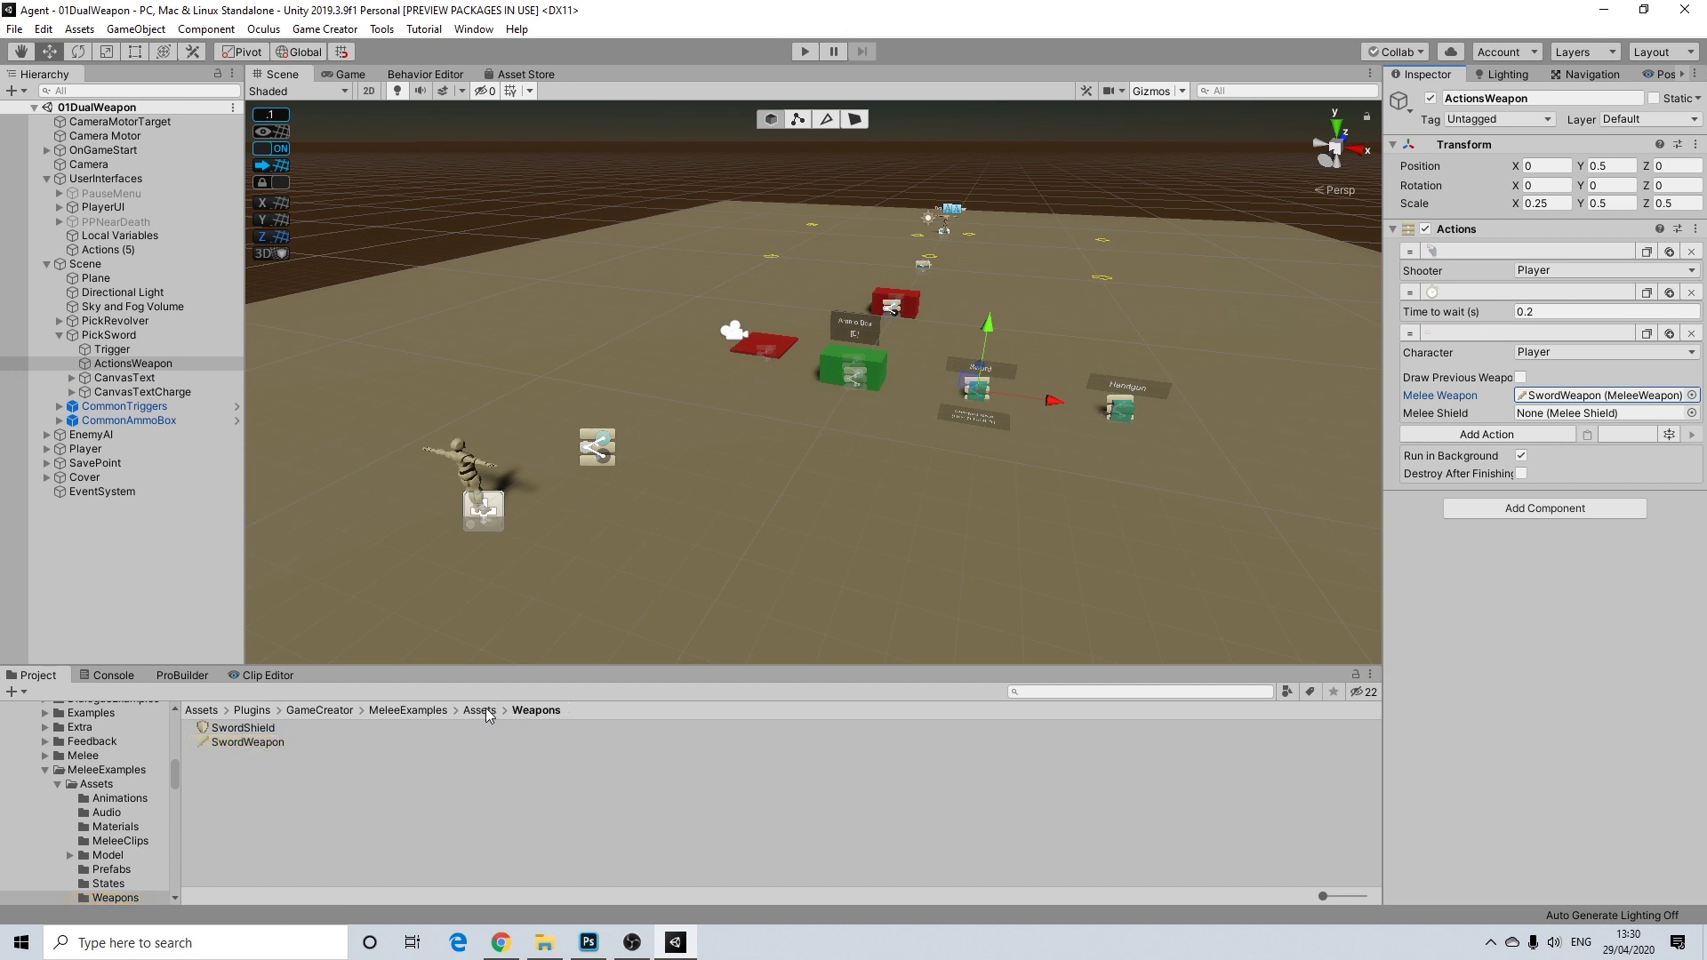
click(244, 744)
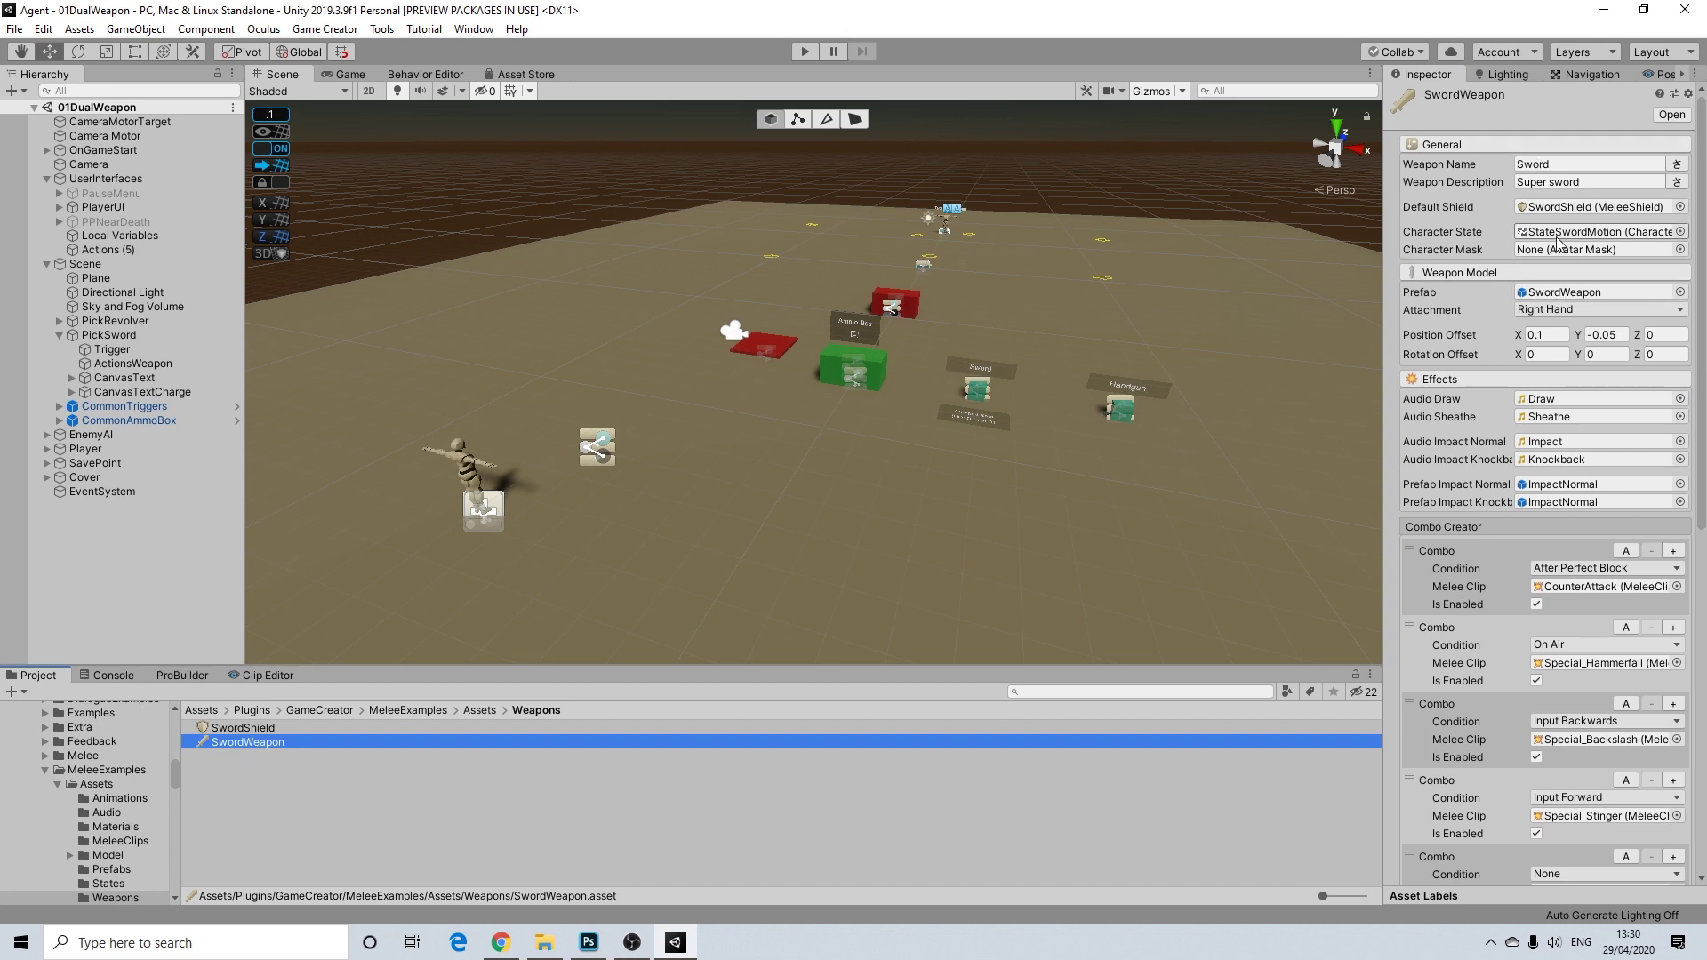
Step: Duplicate the SwordWeapon melee asset in the Weapons folder and rename the copy as KatanaWeapon
click(249, 727)
click(246, 742)
key(ctrl+d)
right_click(259, 745)
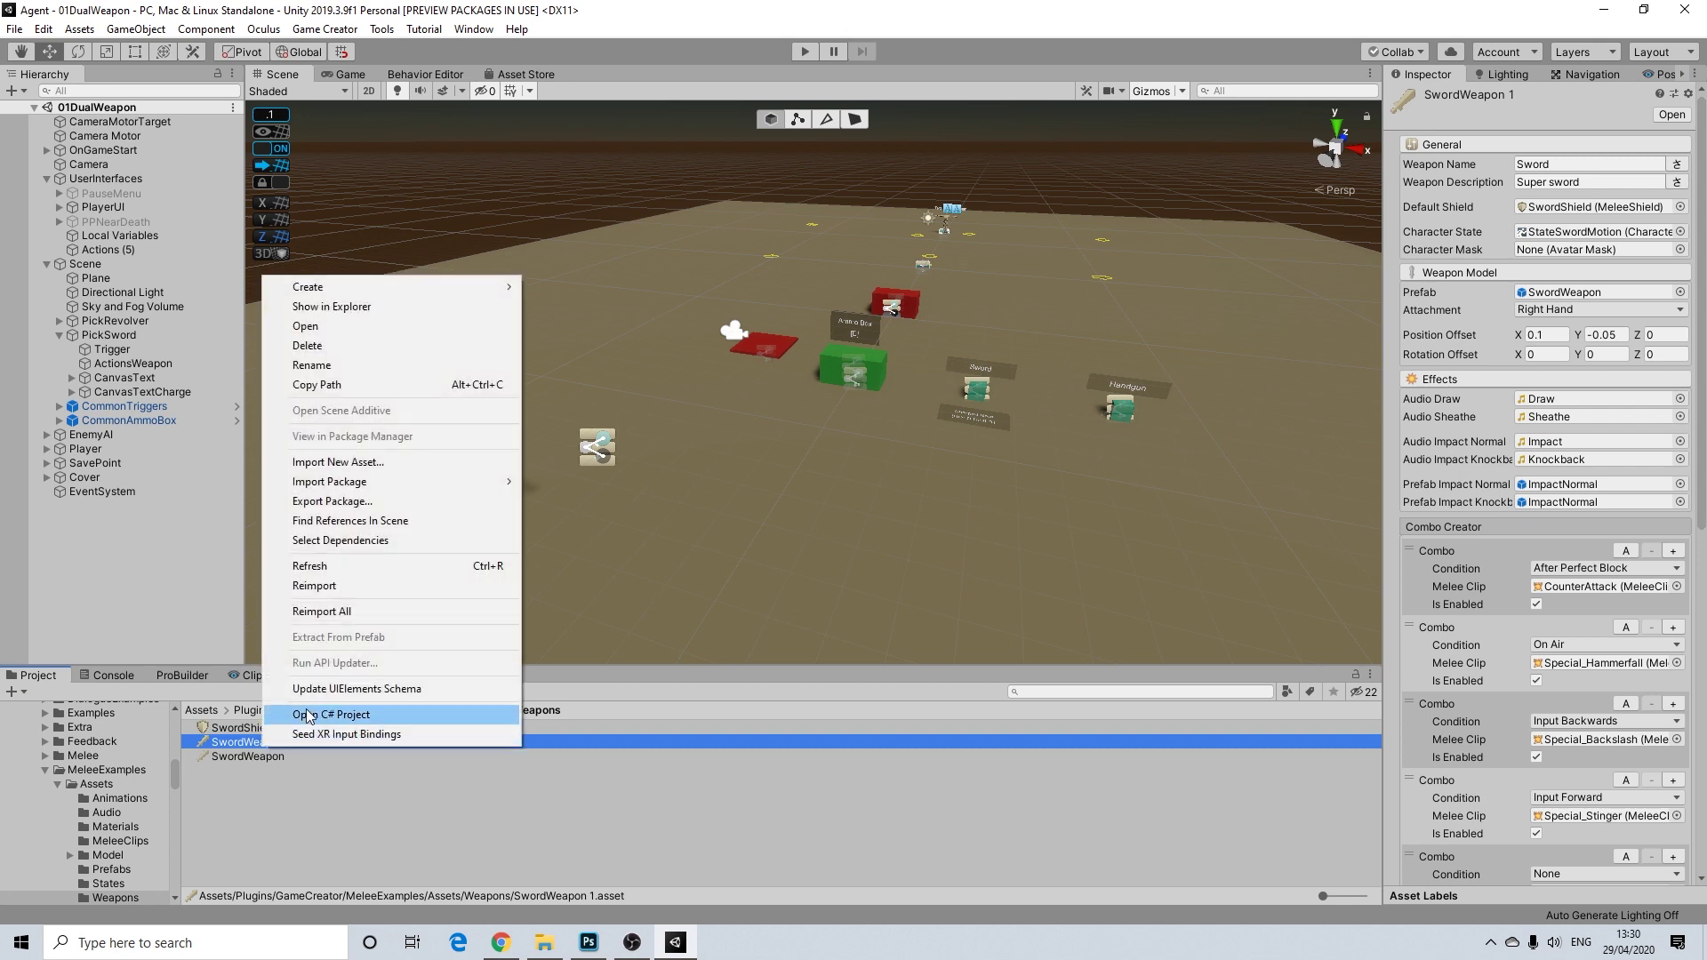
click(311, 365)
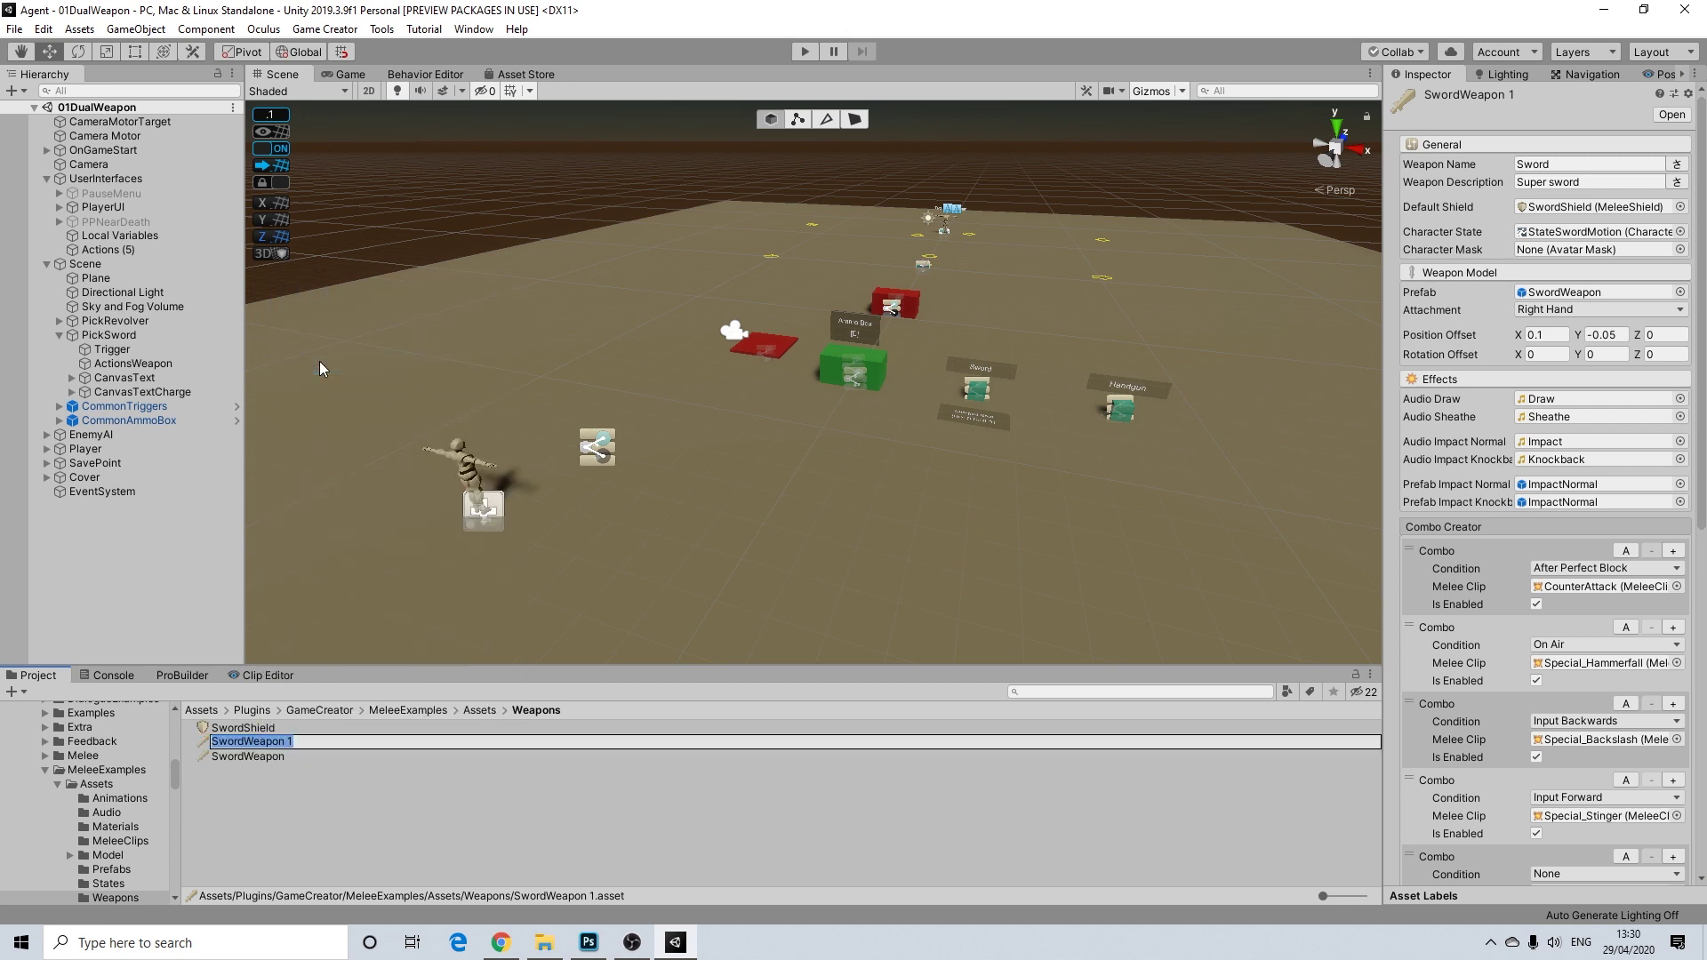
text(KatanaWeapon)
key(Return)
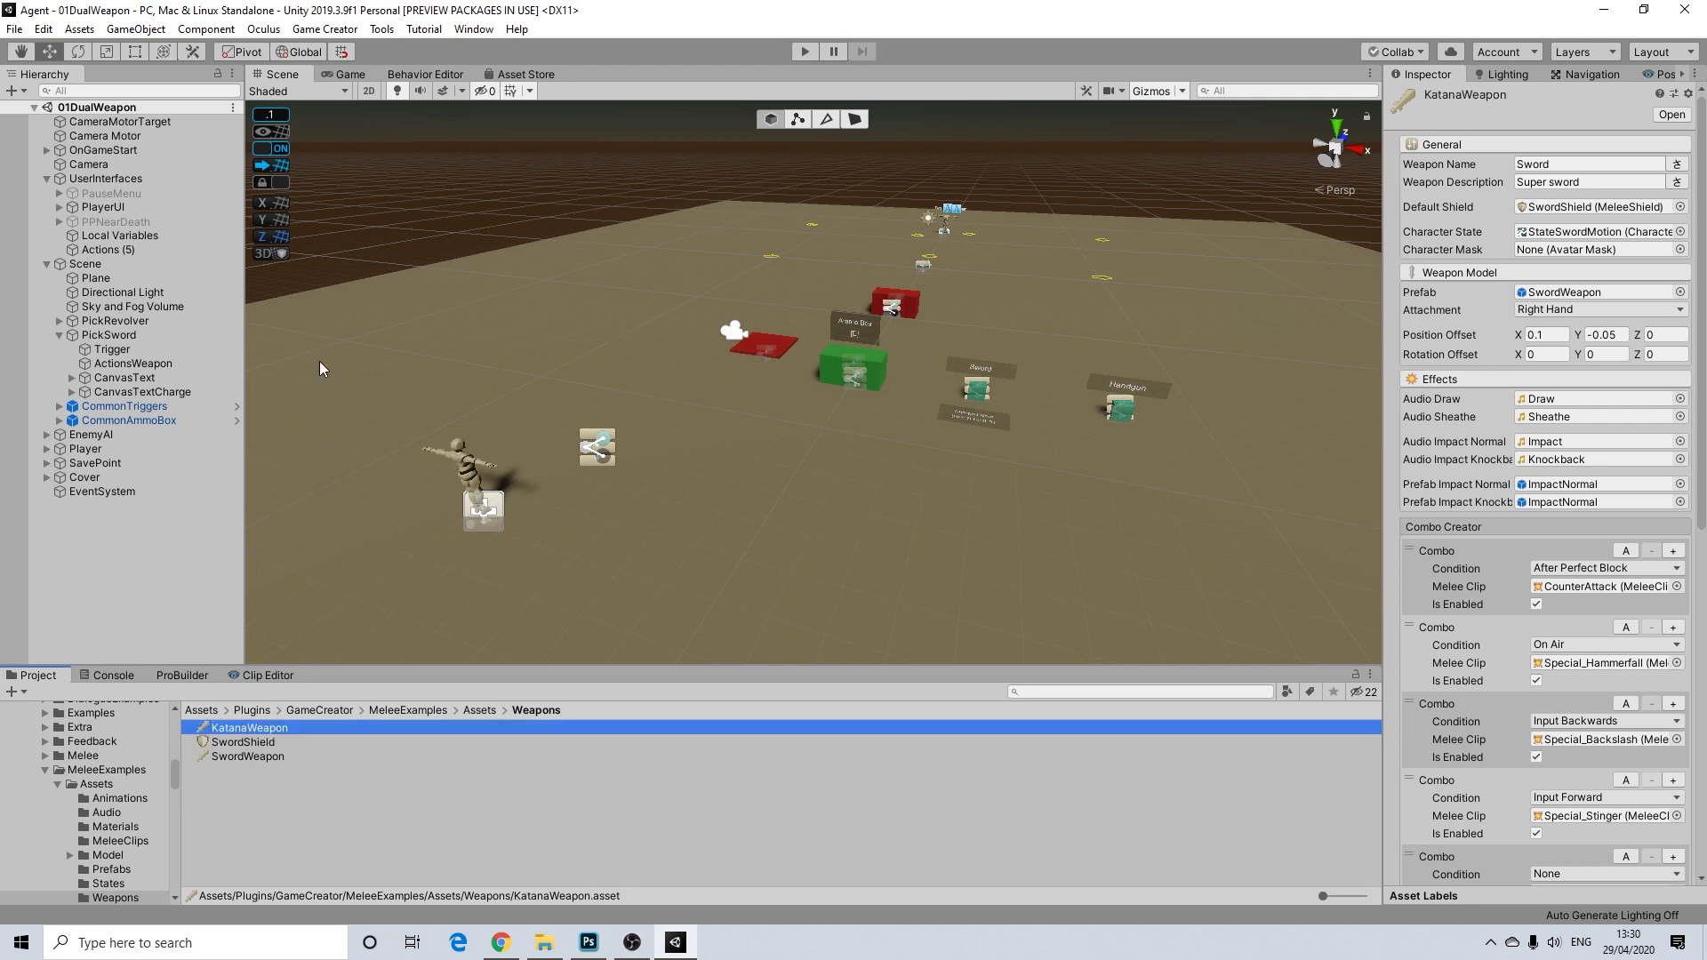
mouse_move(431, 578)
middle_down()
mouse_move(458, 546)
mouse_move(445, 558)
middle_up()
scroll(446, 548, up, 1)
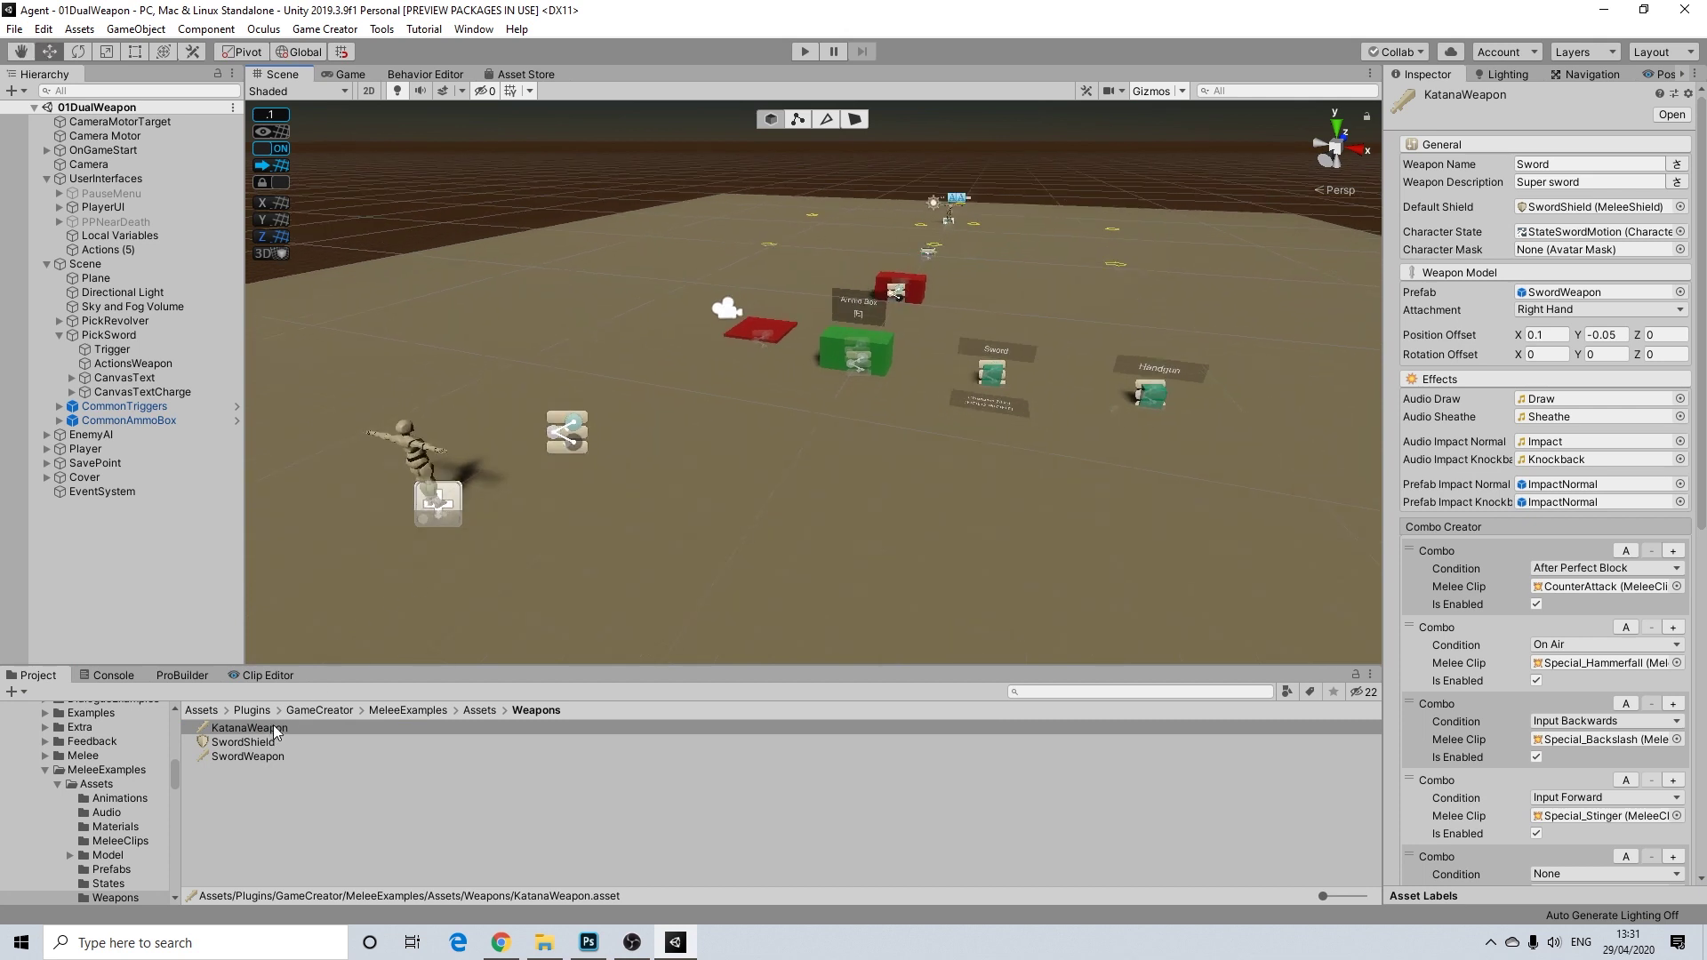
middle_drag(533, 536, 532, 547)
scroll(541, 548, up, 1)
scroll(541, 548, down, 1)
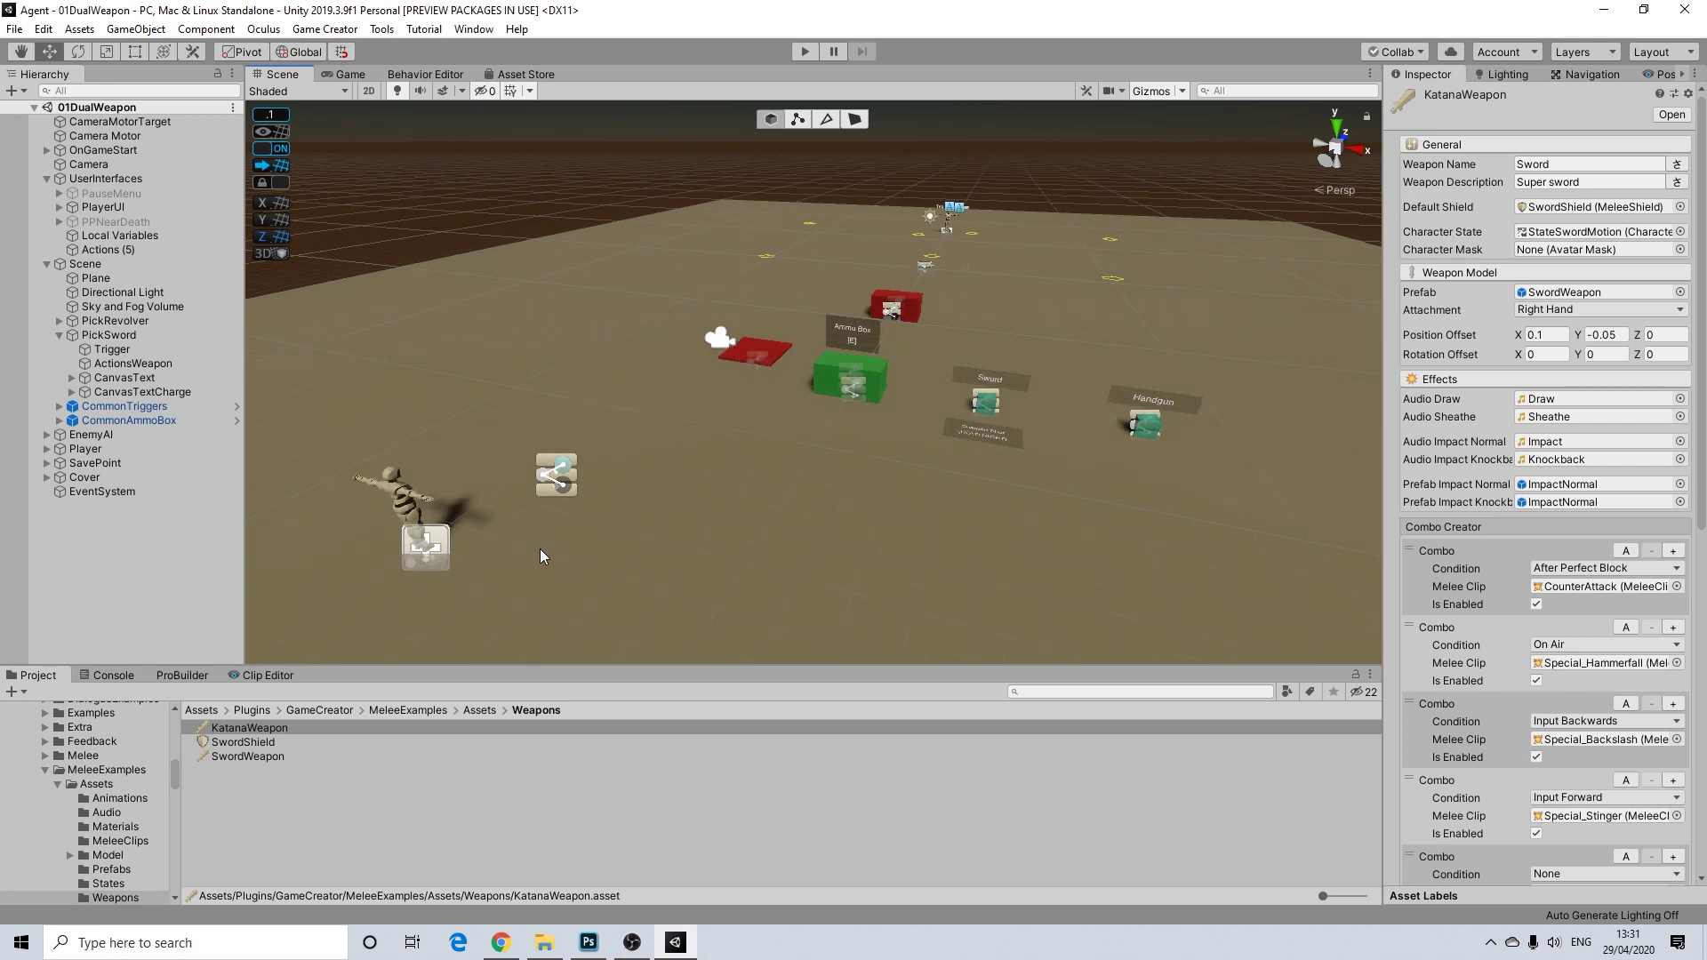
Step: Locate the weapon model prefab referenced by the KatanaWeapon asset, duplicate it in the Prefabs folder and rename the copy as KatanaWeapon
click(1560, 298)
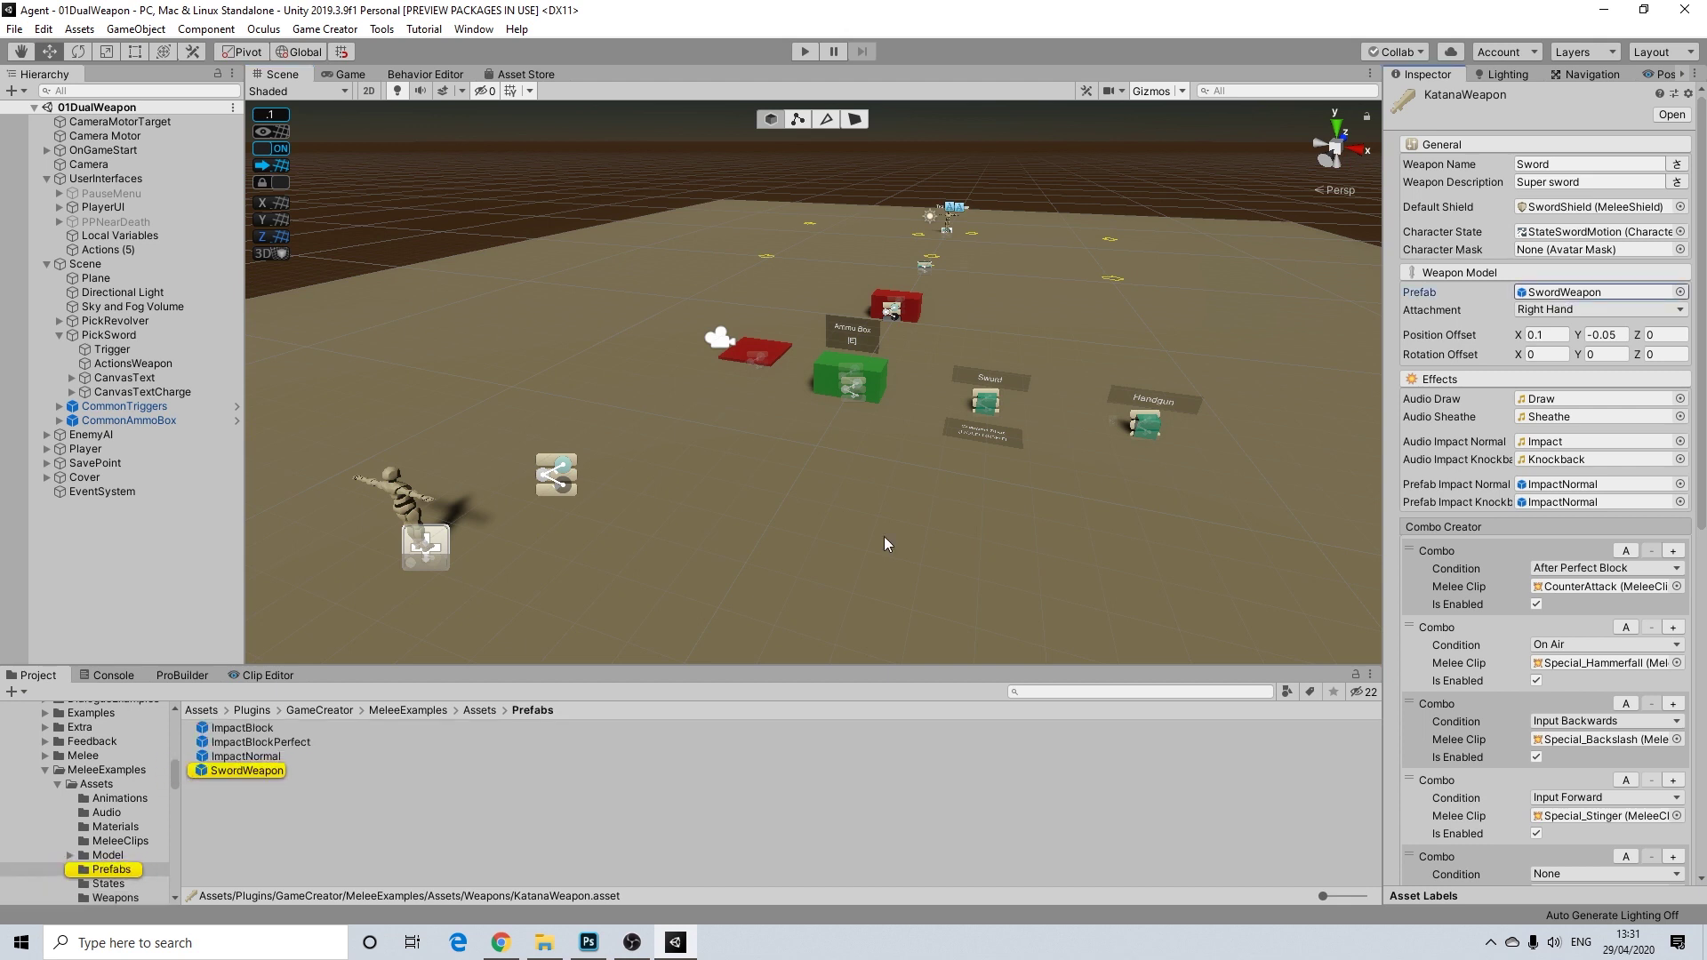
click(267, 772)
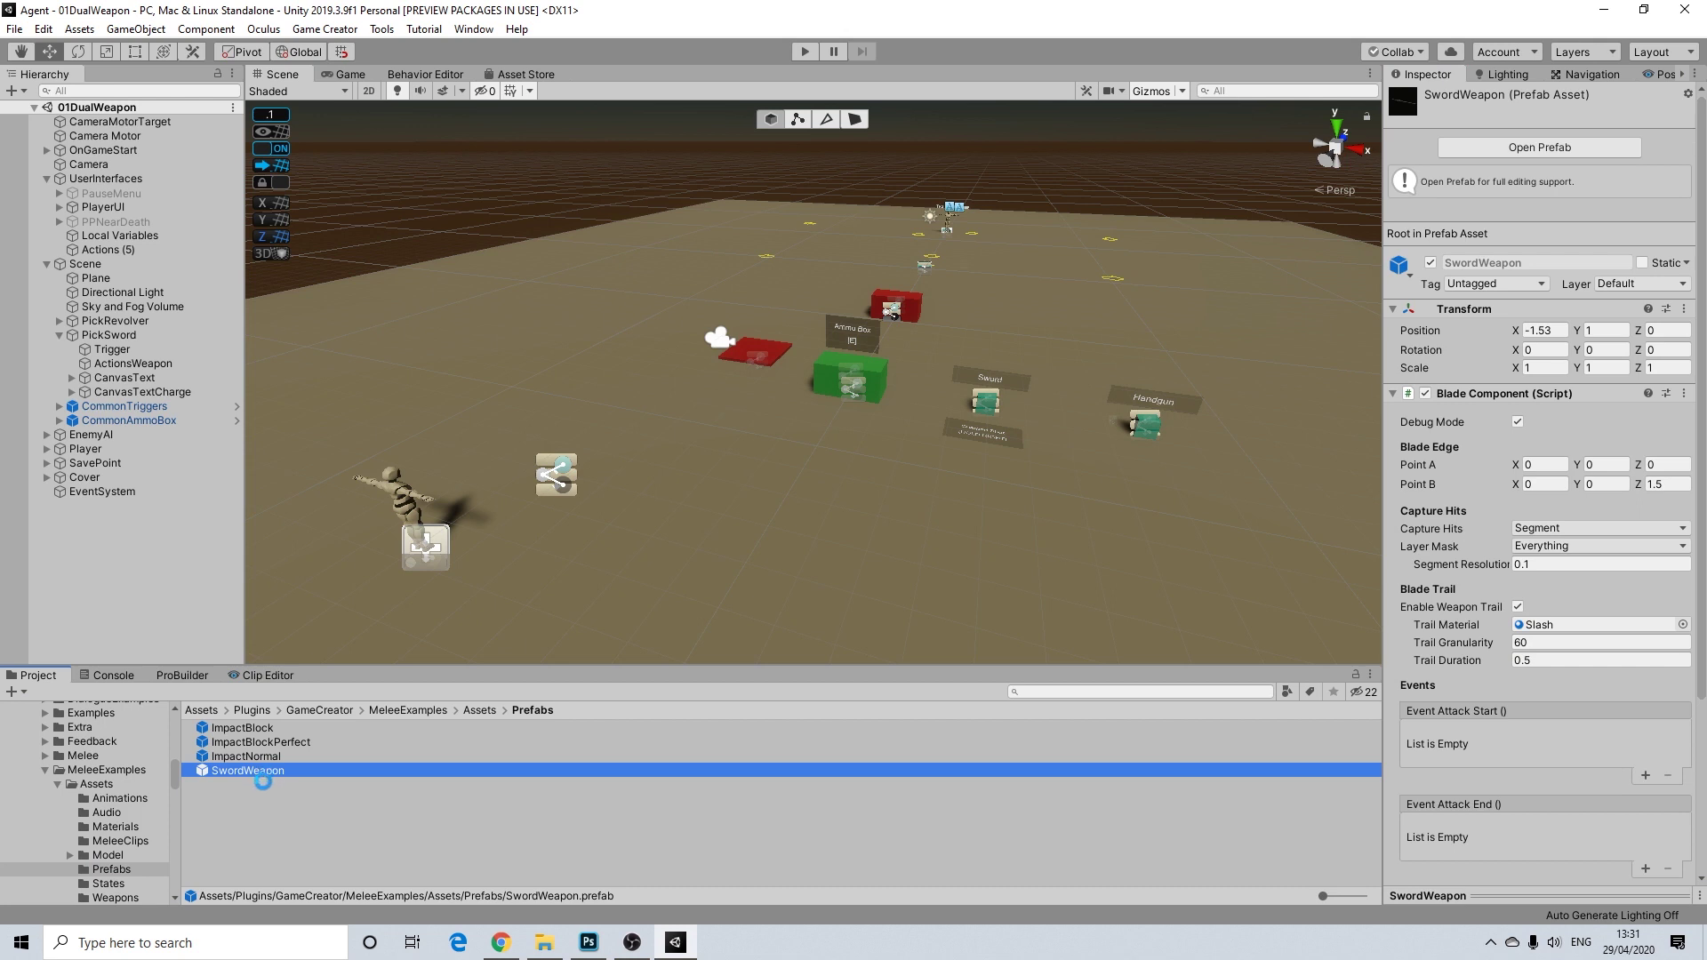
key(ctrl+d)
right_click(266, 775)
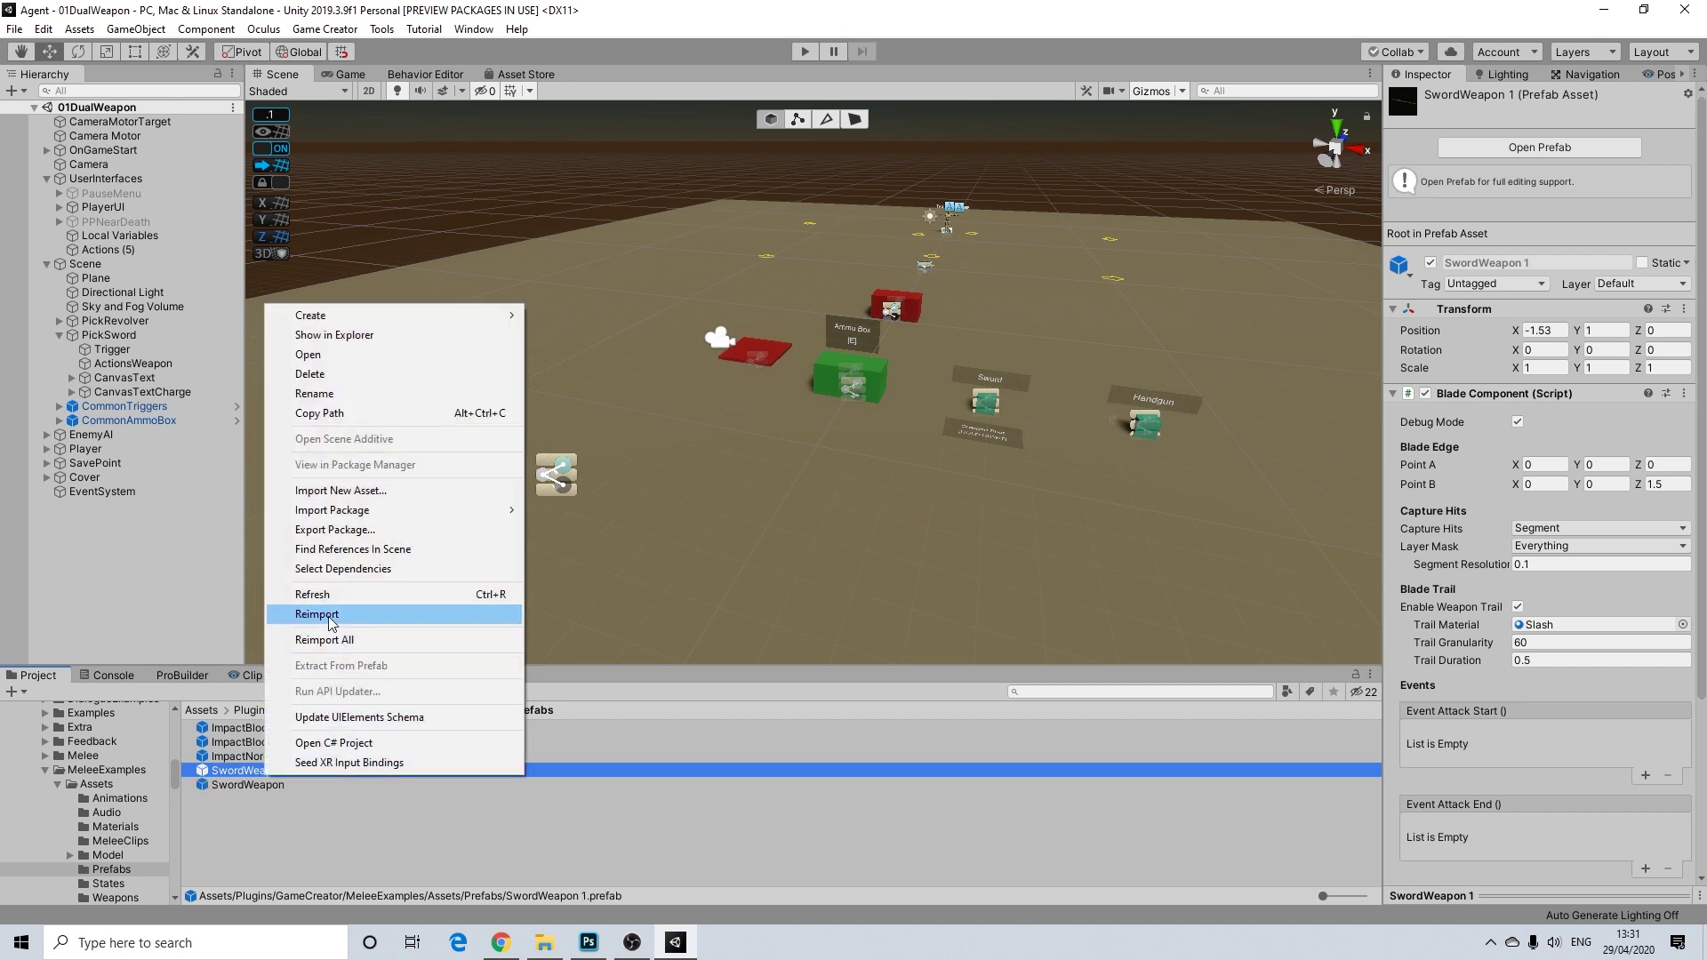
click(322, 400)
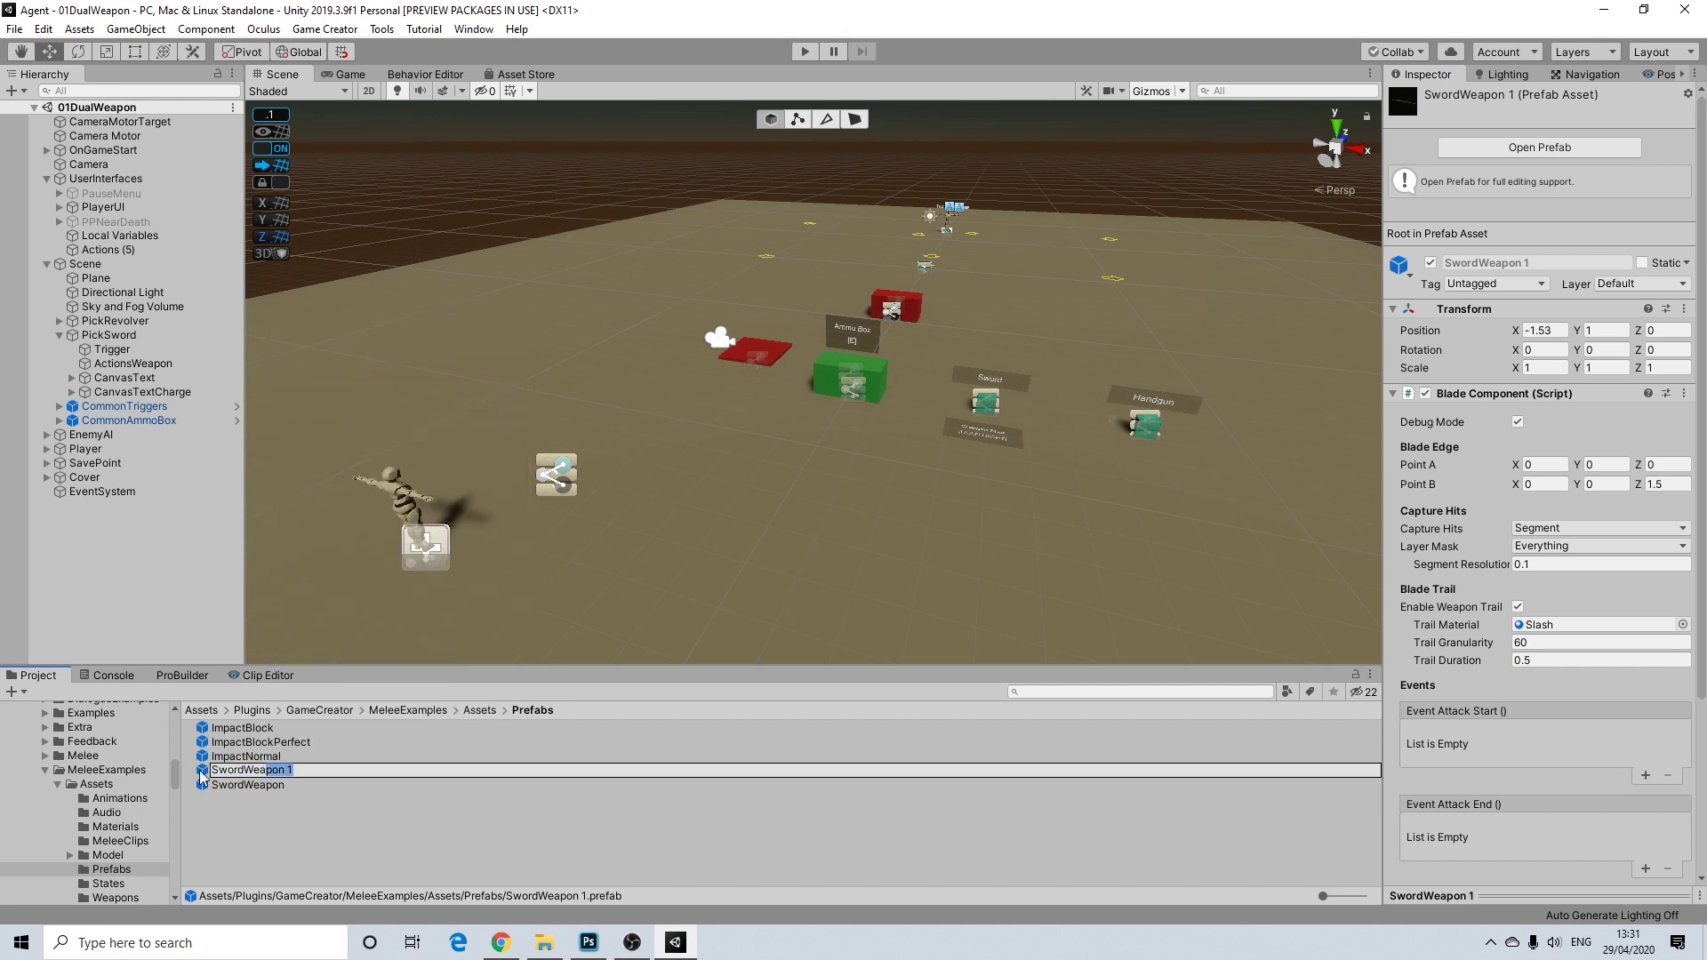
text(KAn)
key(BackSpace)
key(BackSpace)
key(BackSpace)
text(tanaWeapon)
key(Return)
Step: Return to the KatanaWeapon asset in the Weapons folder and assign the KatanaWeapon prefab as its weapon model
middle_drag(612, 479, 586, 469)
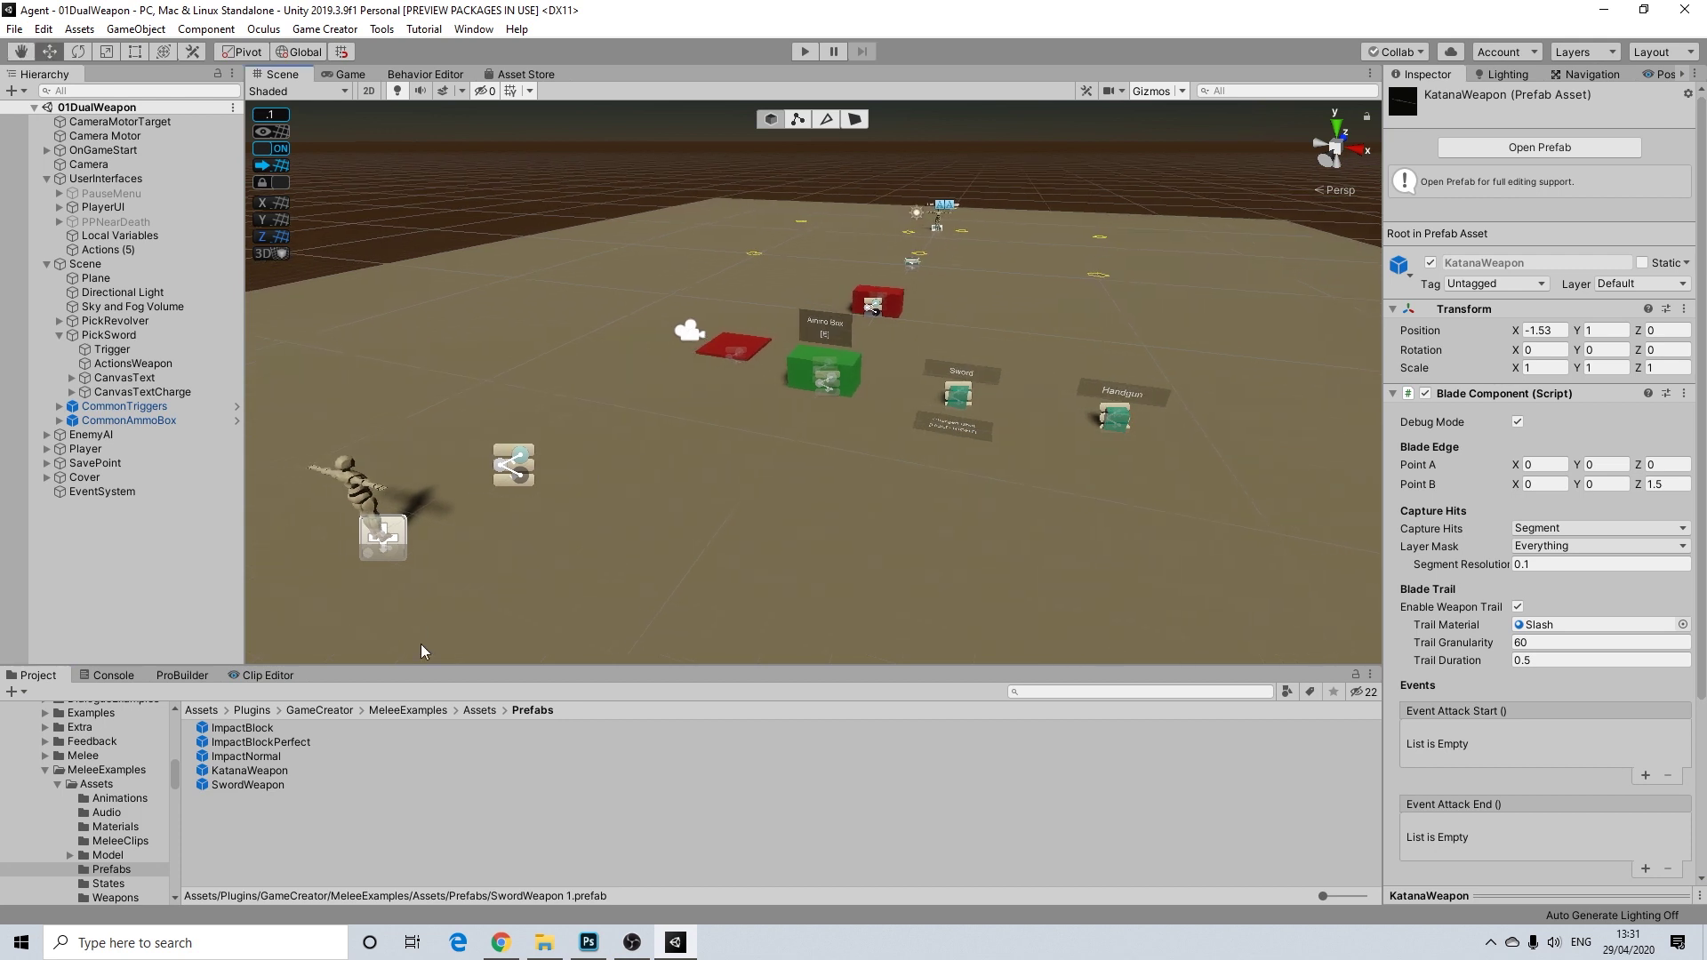
click(481, 712)
double_click(233, 826)
click(265, 757)
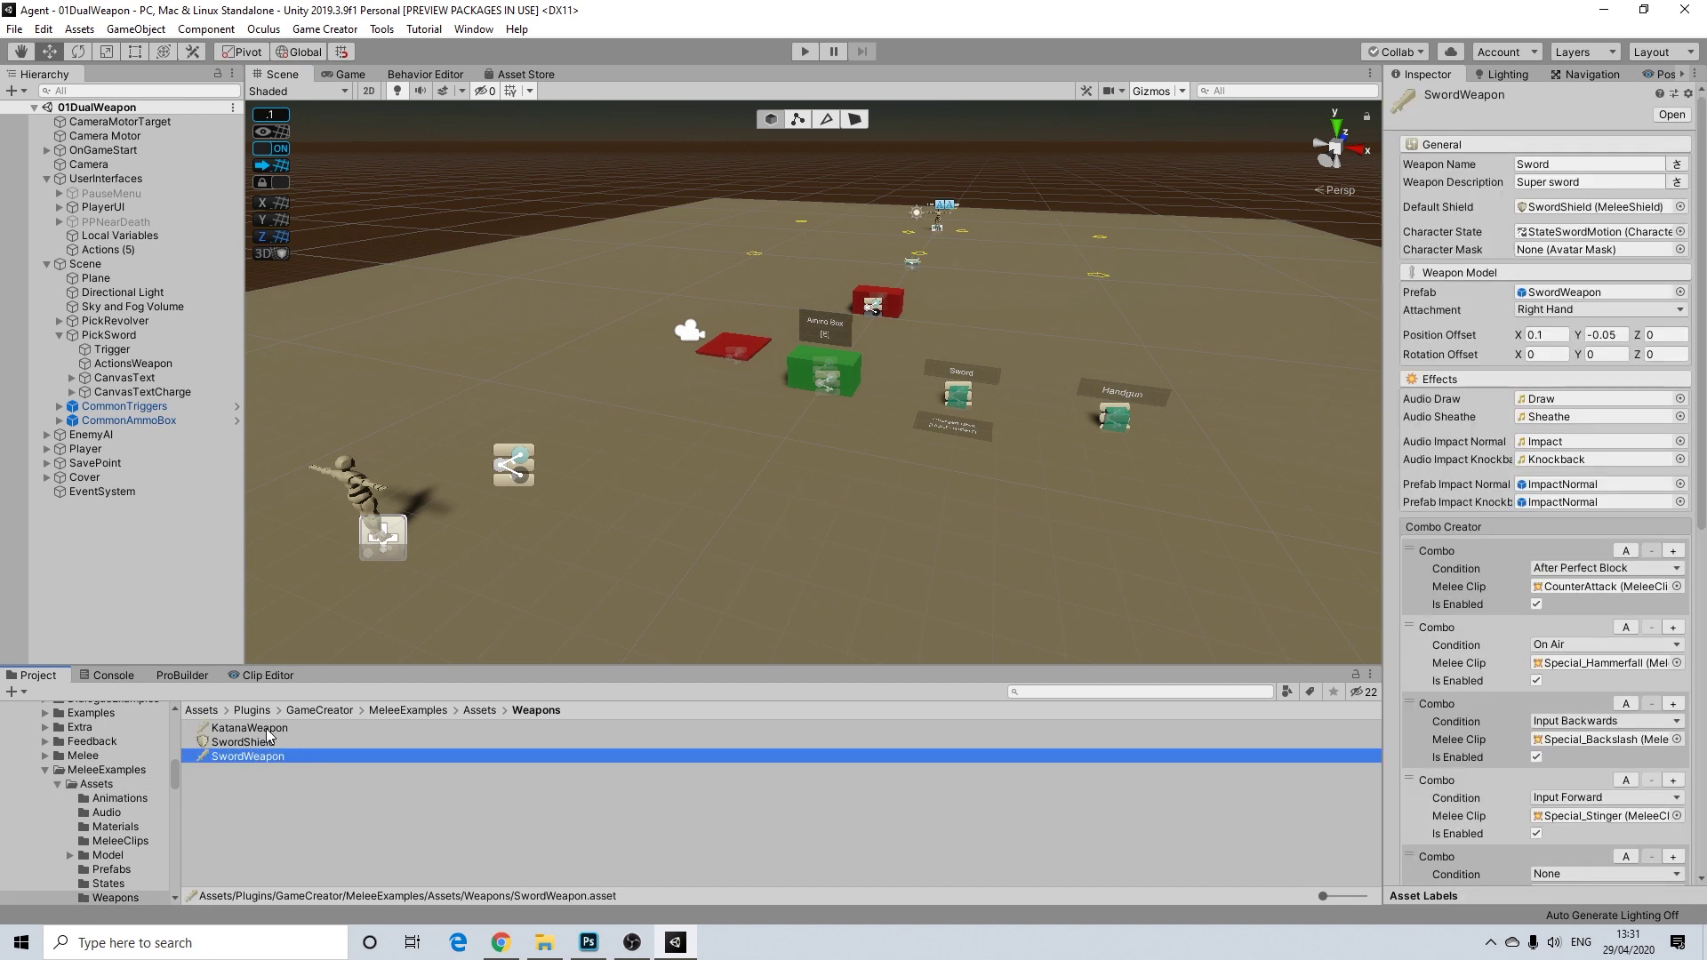
click(269, 730)
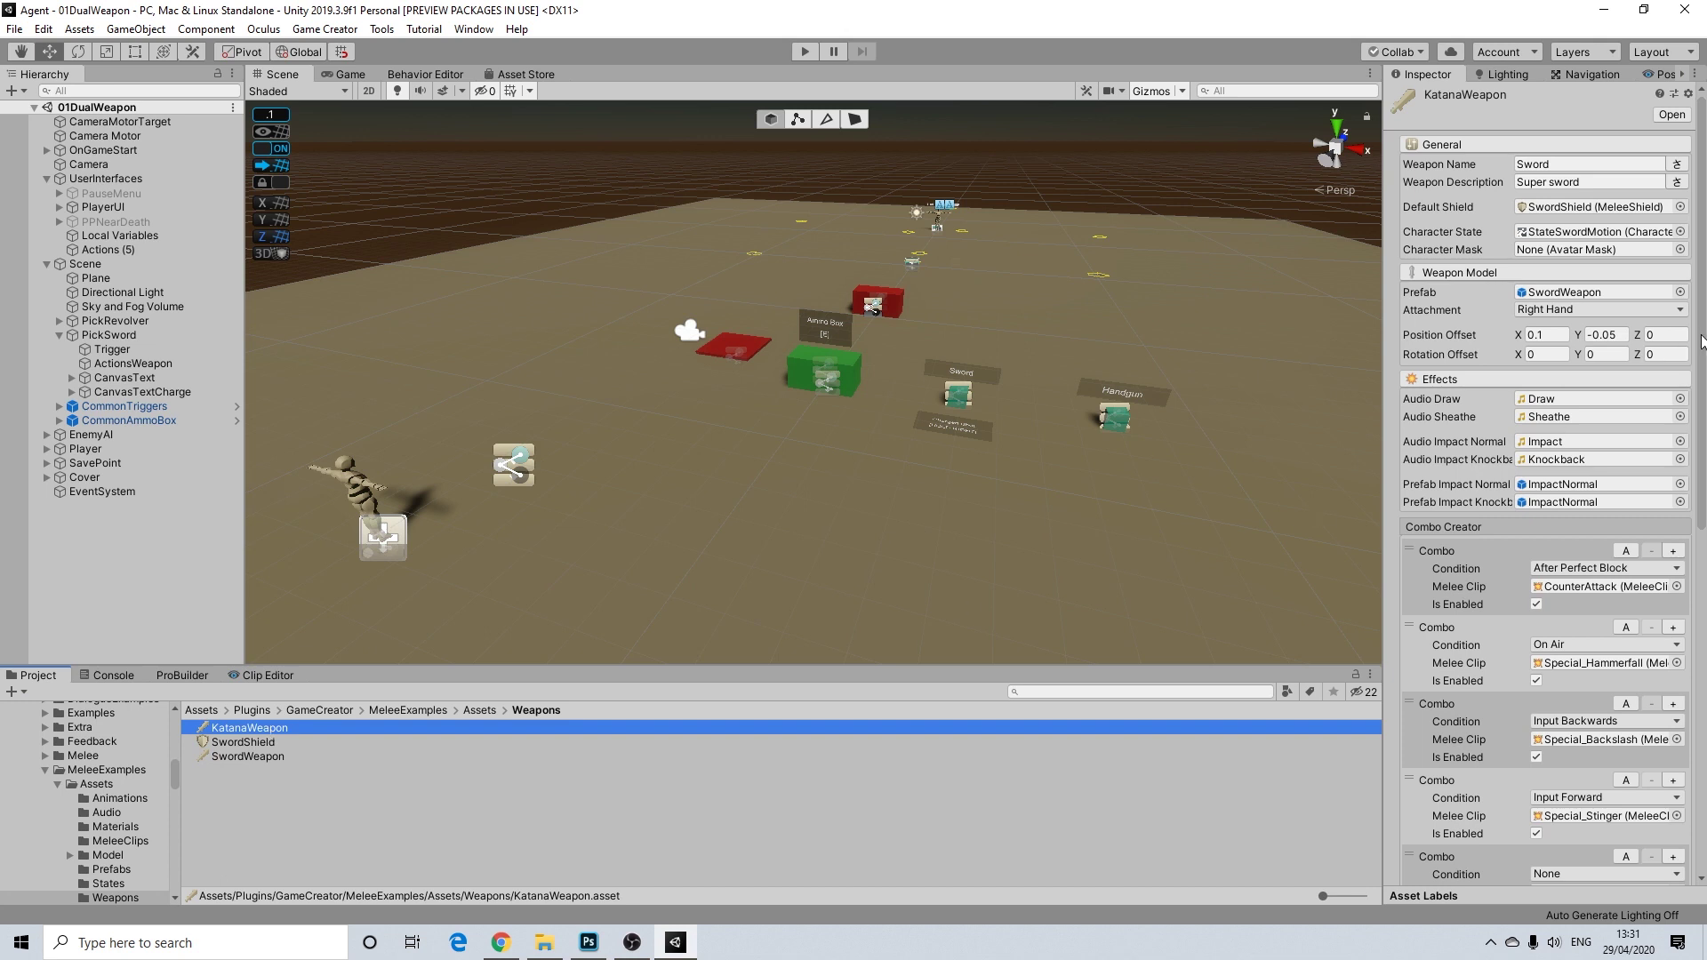
click(1680, 291)
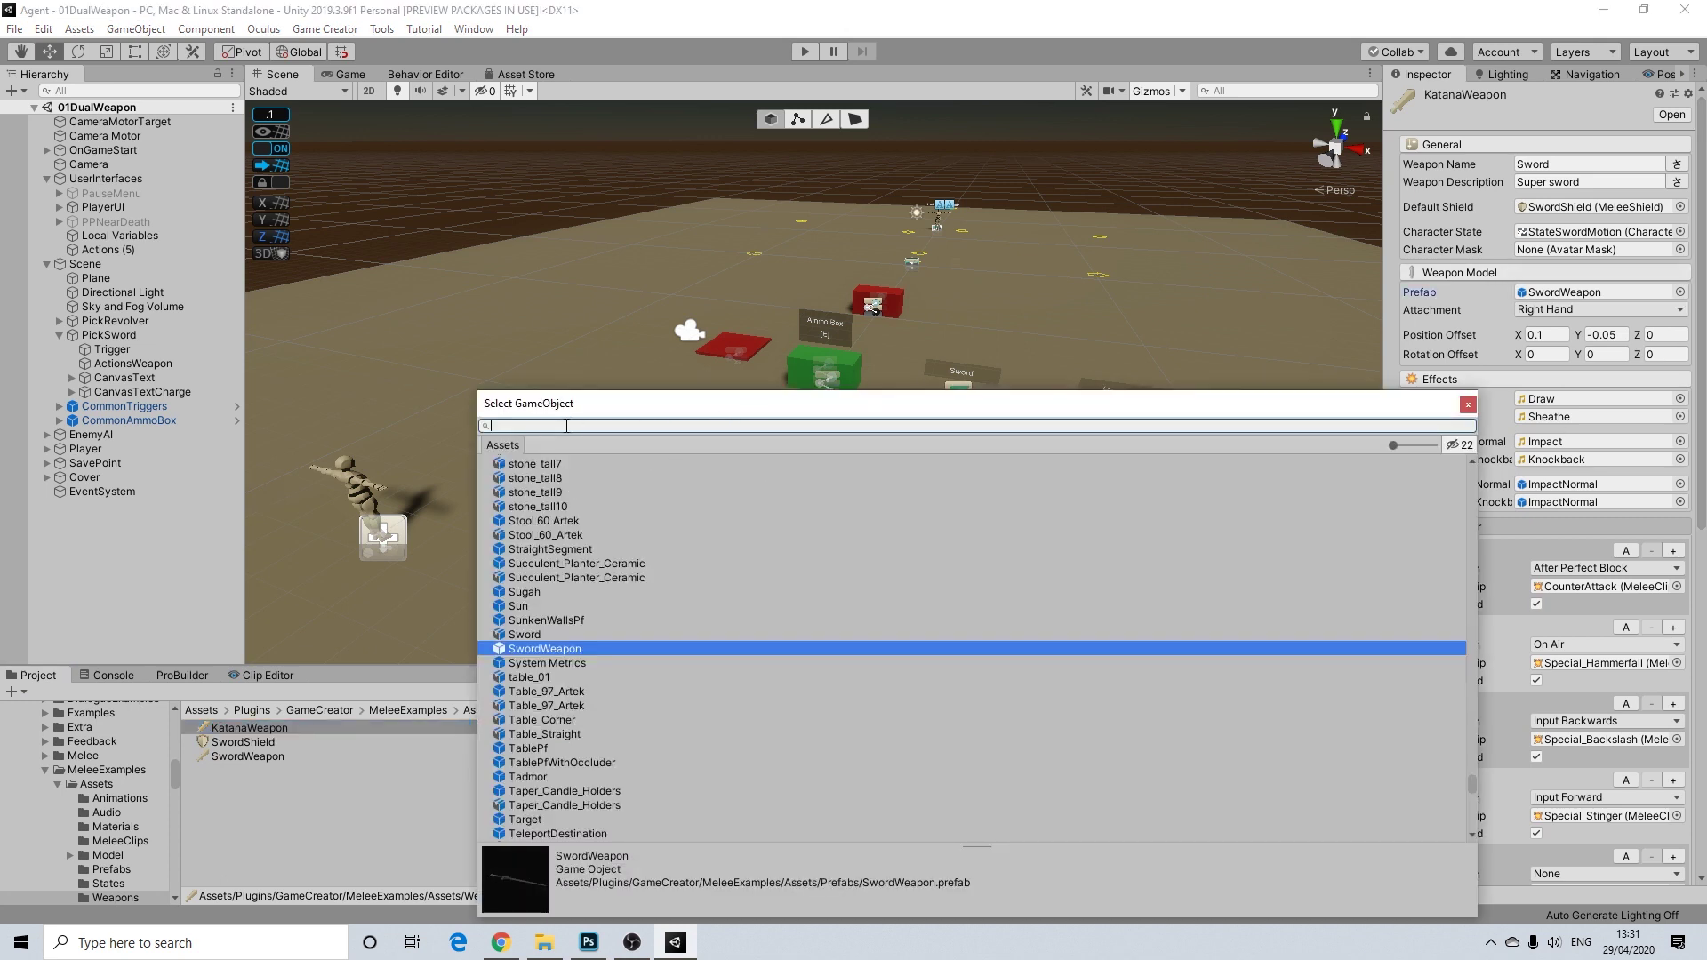
text(kata)
click(565, 504)
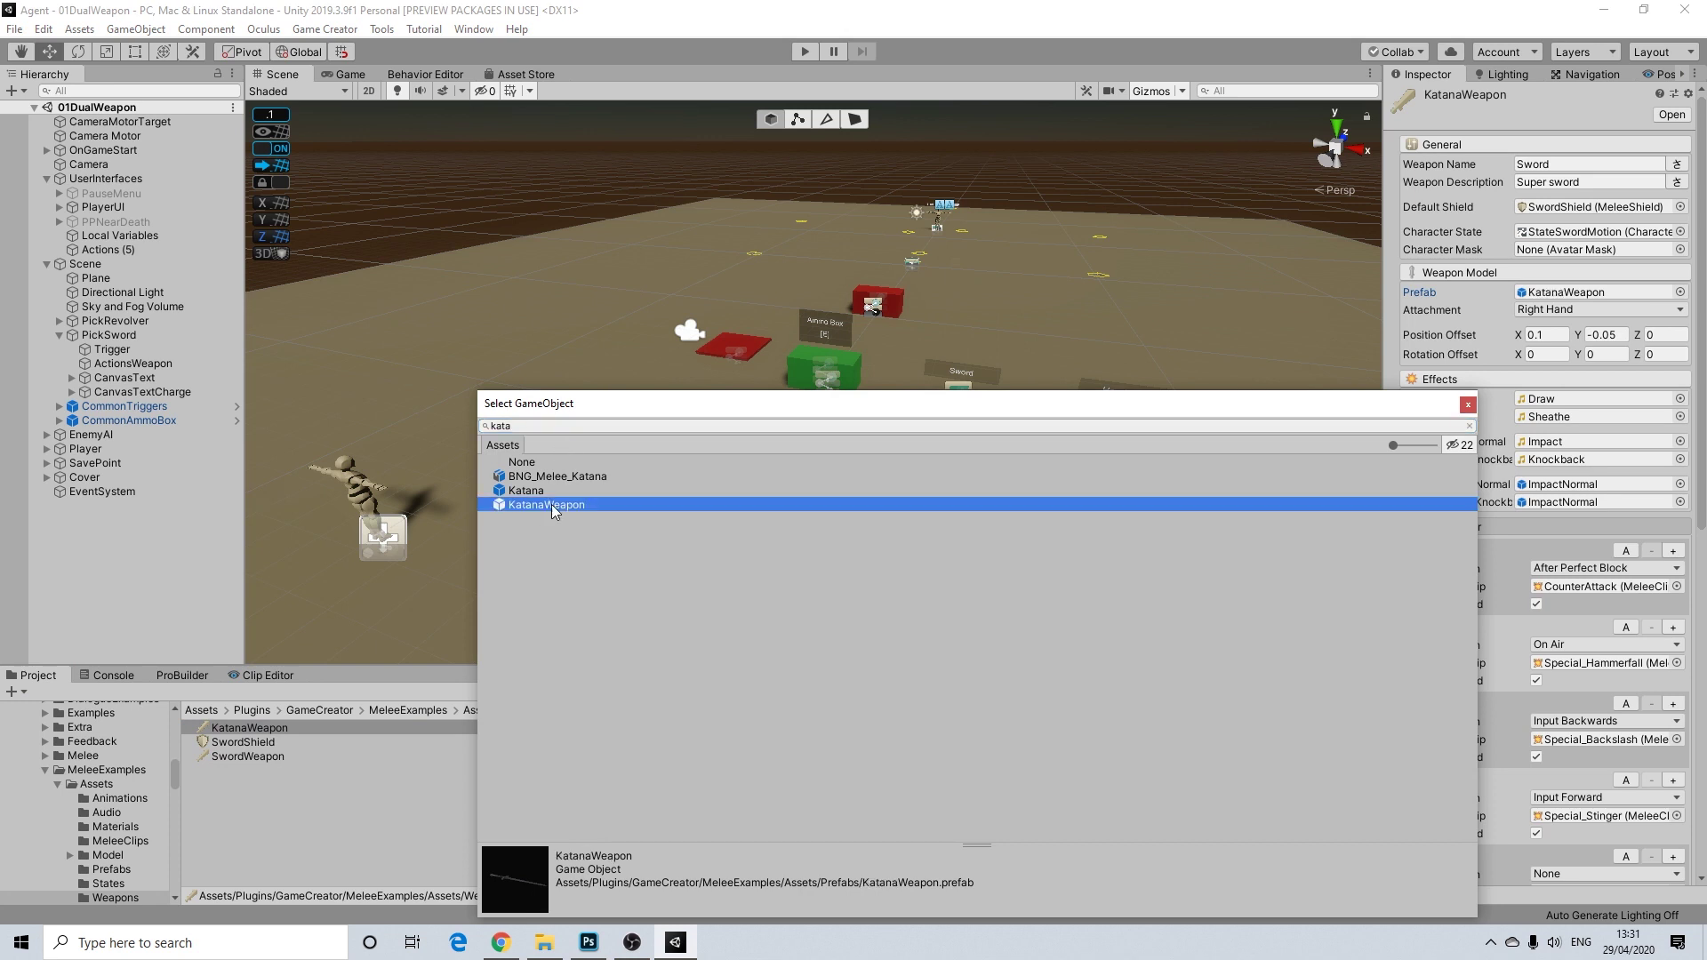
click(1468, 405)
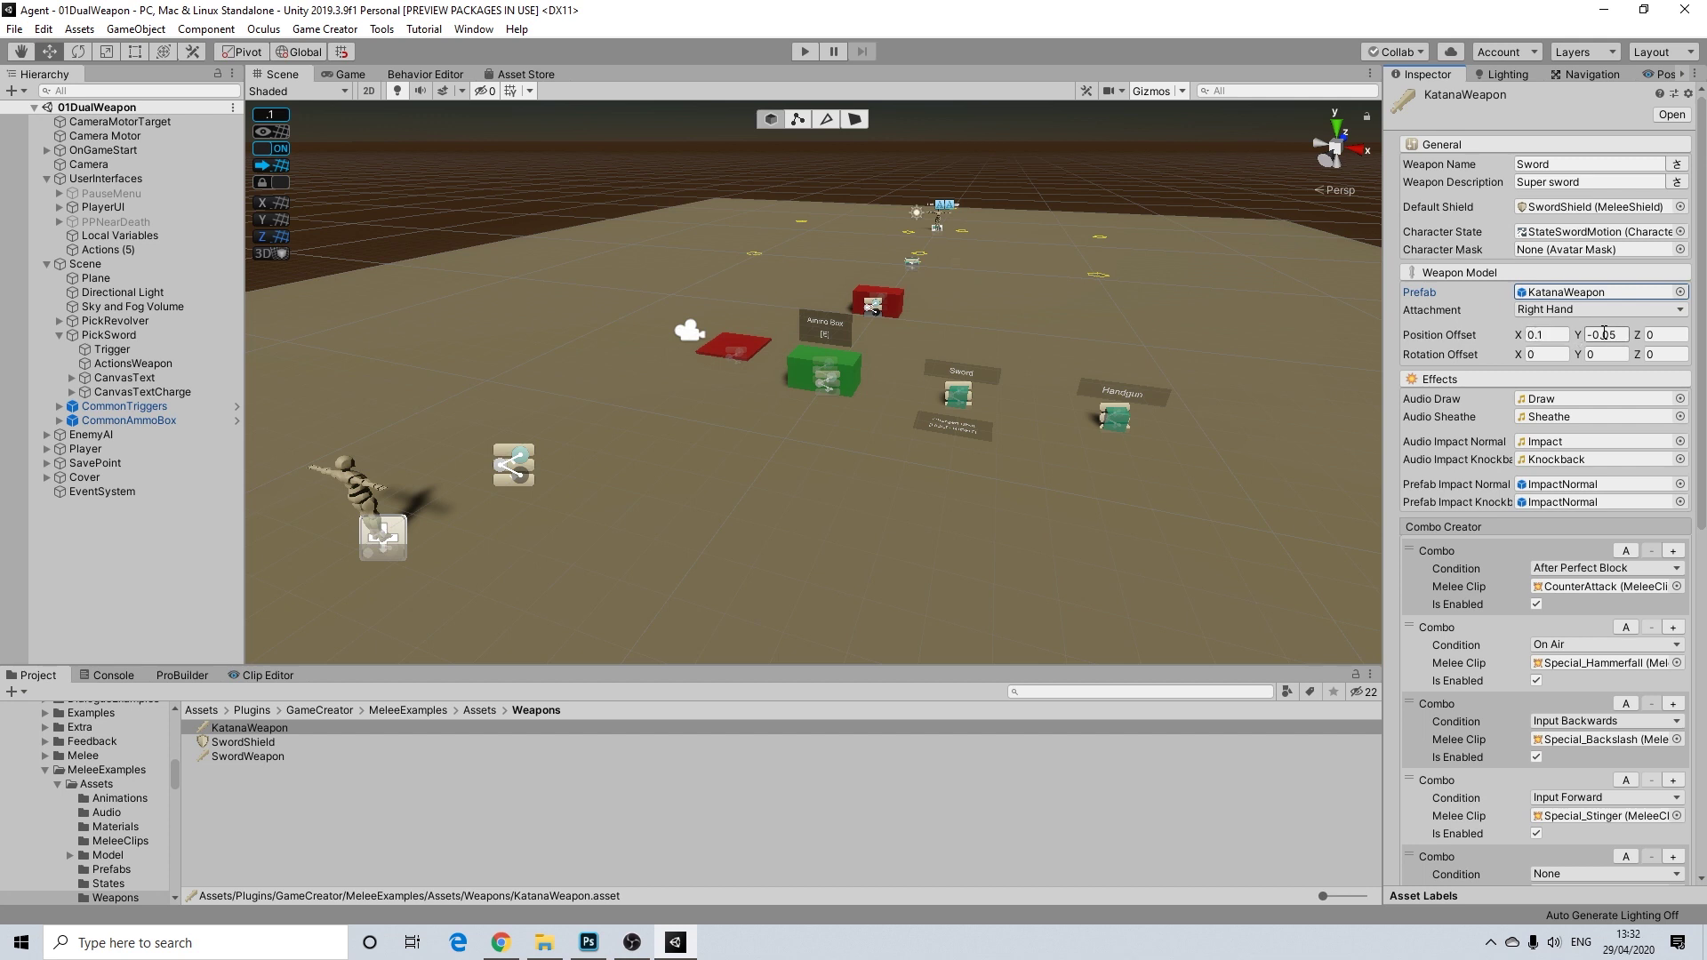
click(1543, 334)
click(1579, 333)
middle_drag(711, 380, 759, 344)
scroll(774, 348, up, 4)
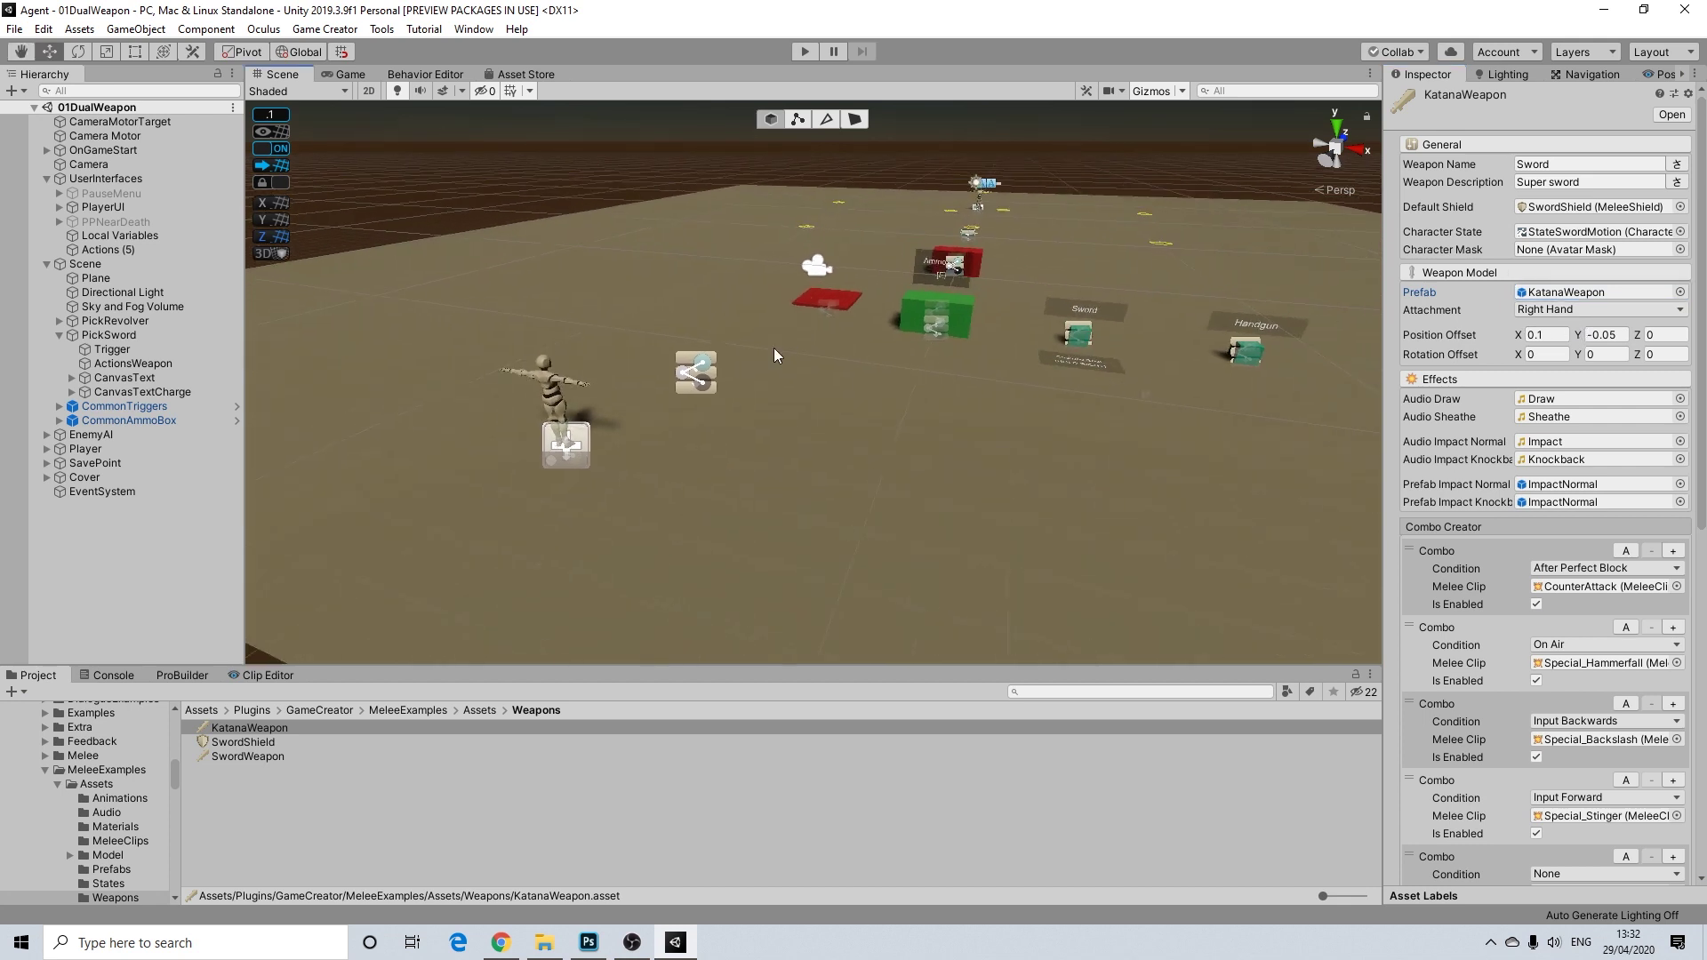
Step: Open the KatanaWeapon prefab for editing from the weapon asset's model reference and view the sword from its side
click(1565, 297)
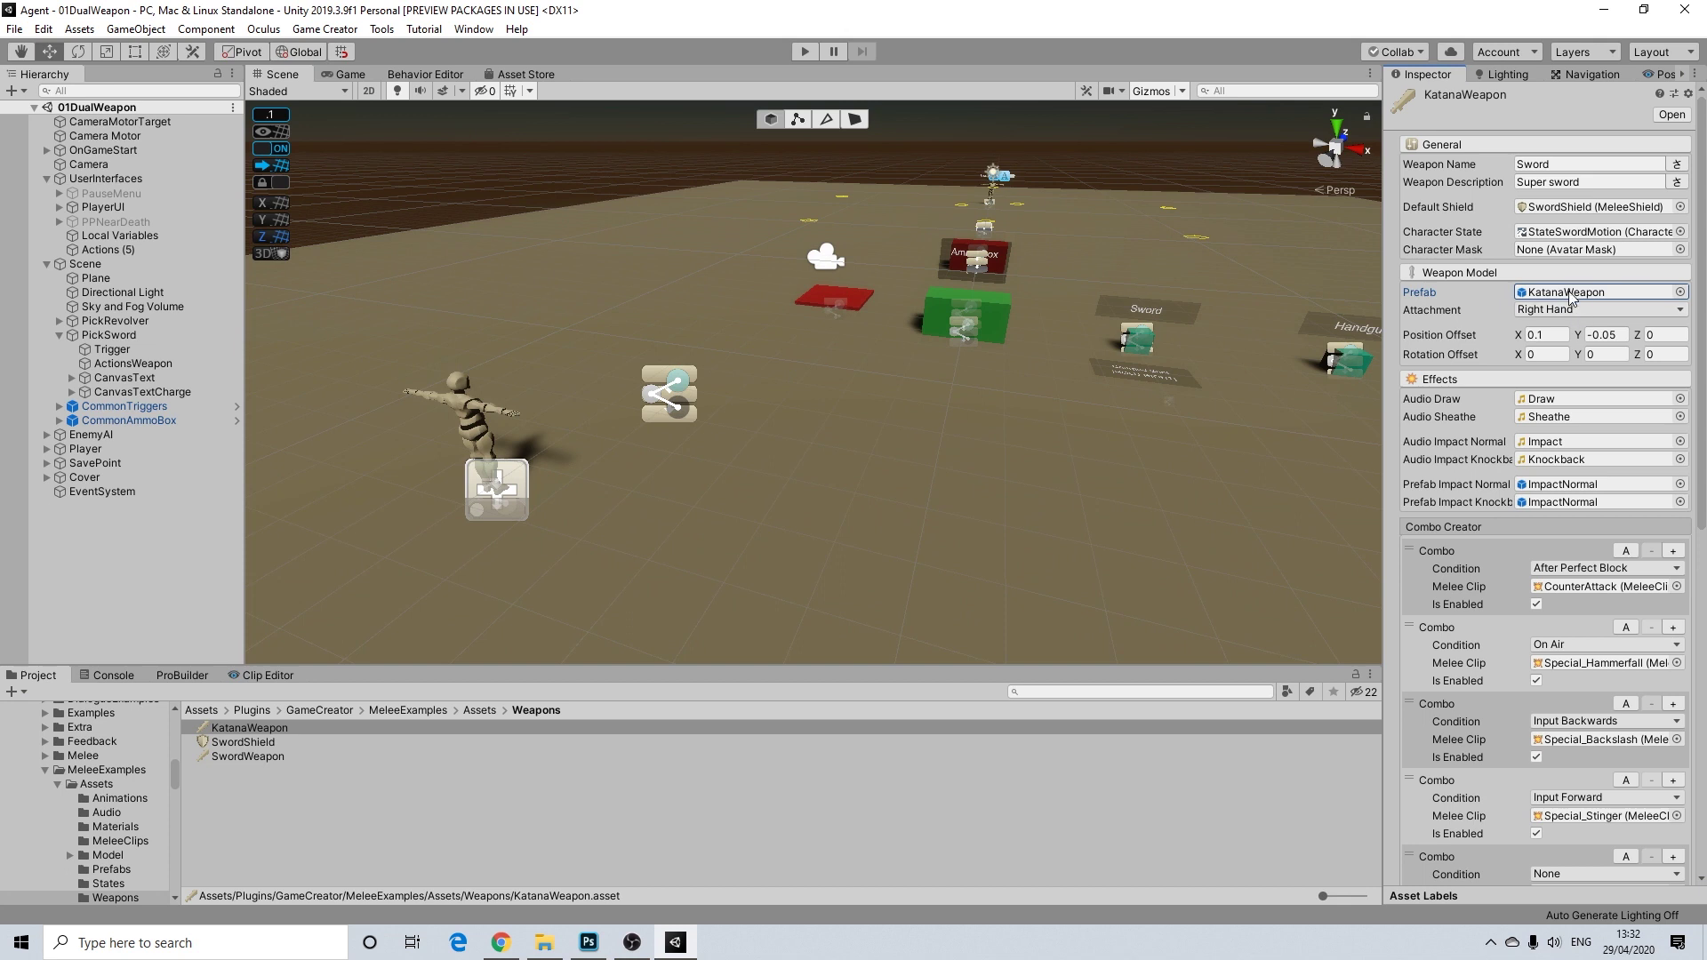
double_click(1570, 298)
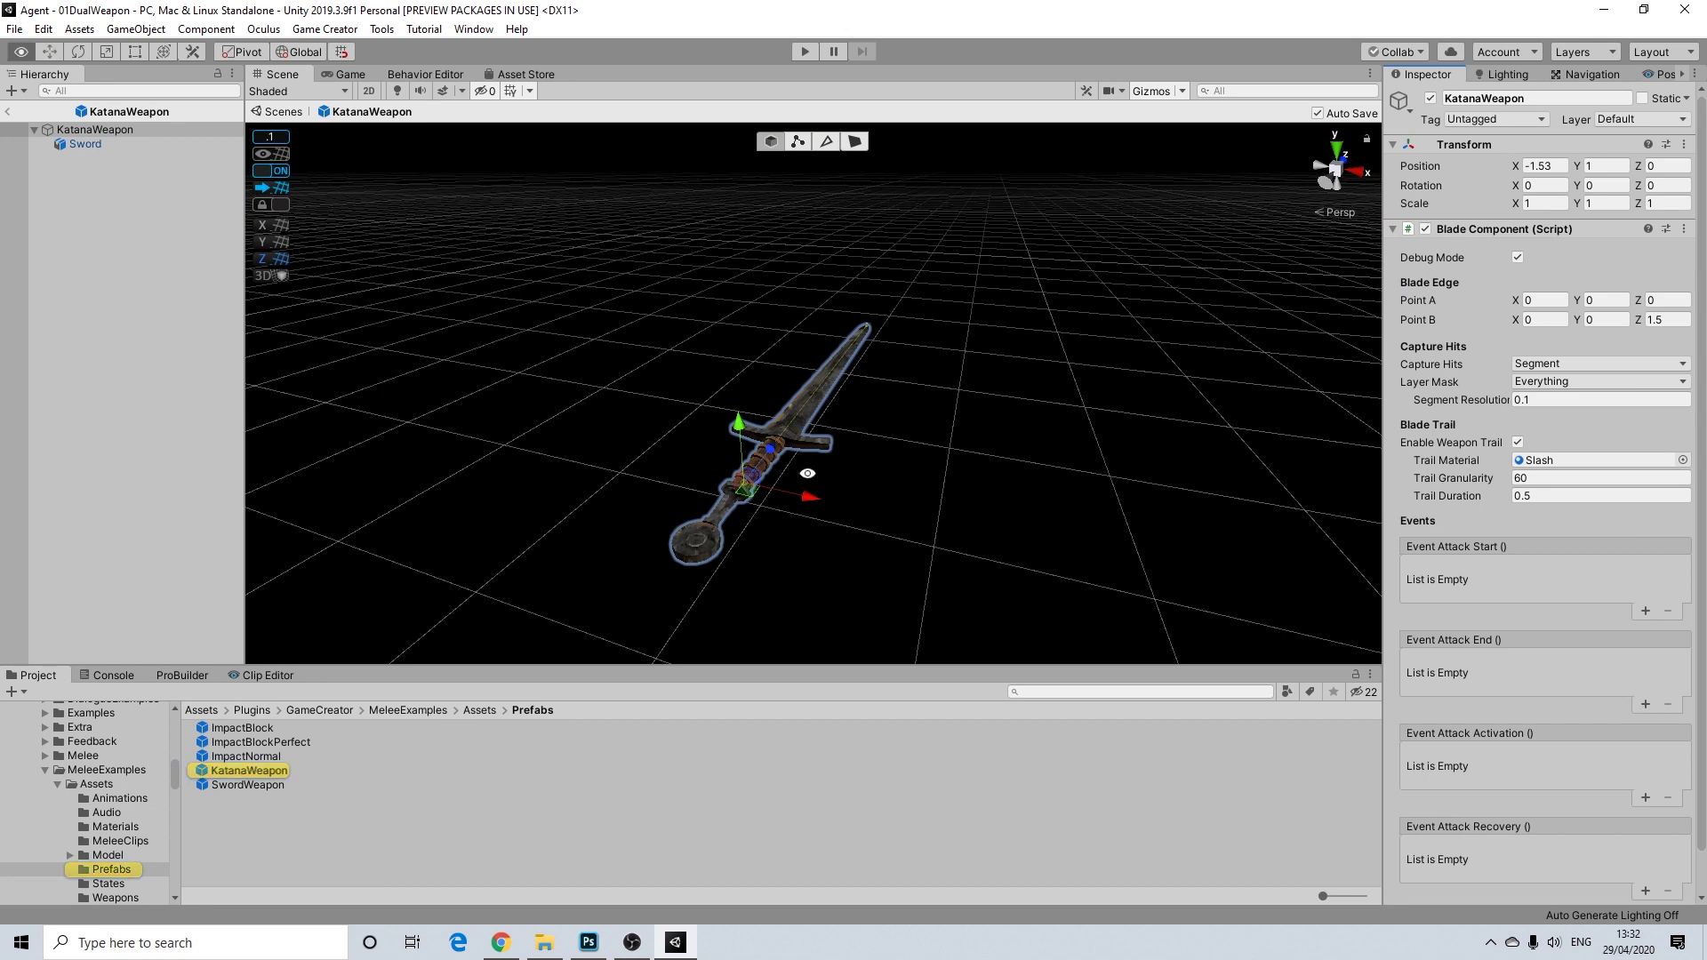
alt+drag(813, 471, 493, 481)
scroll(642, 456, up, 4)
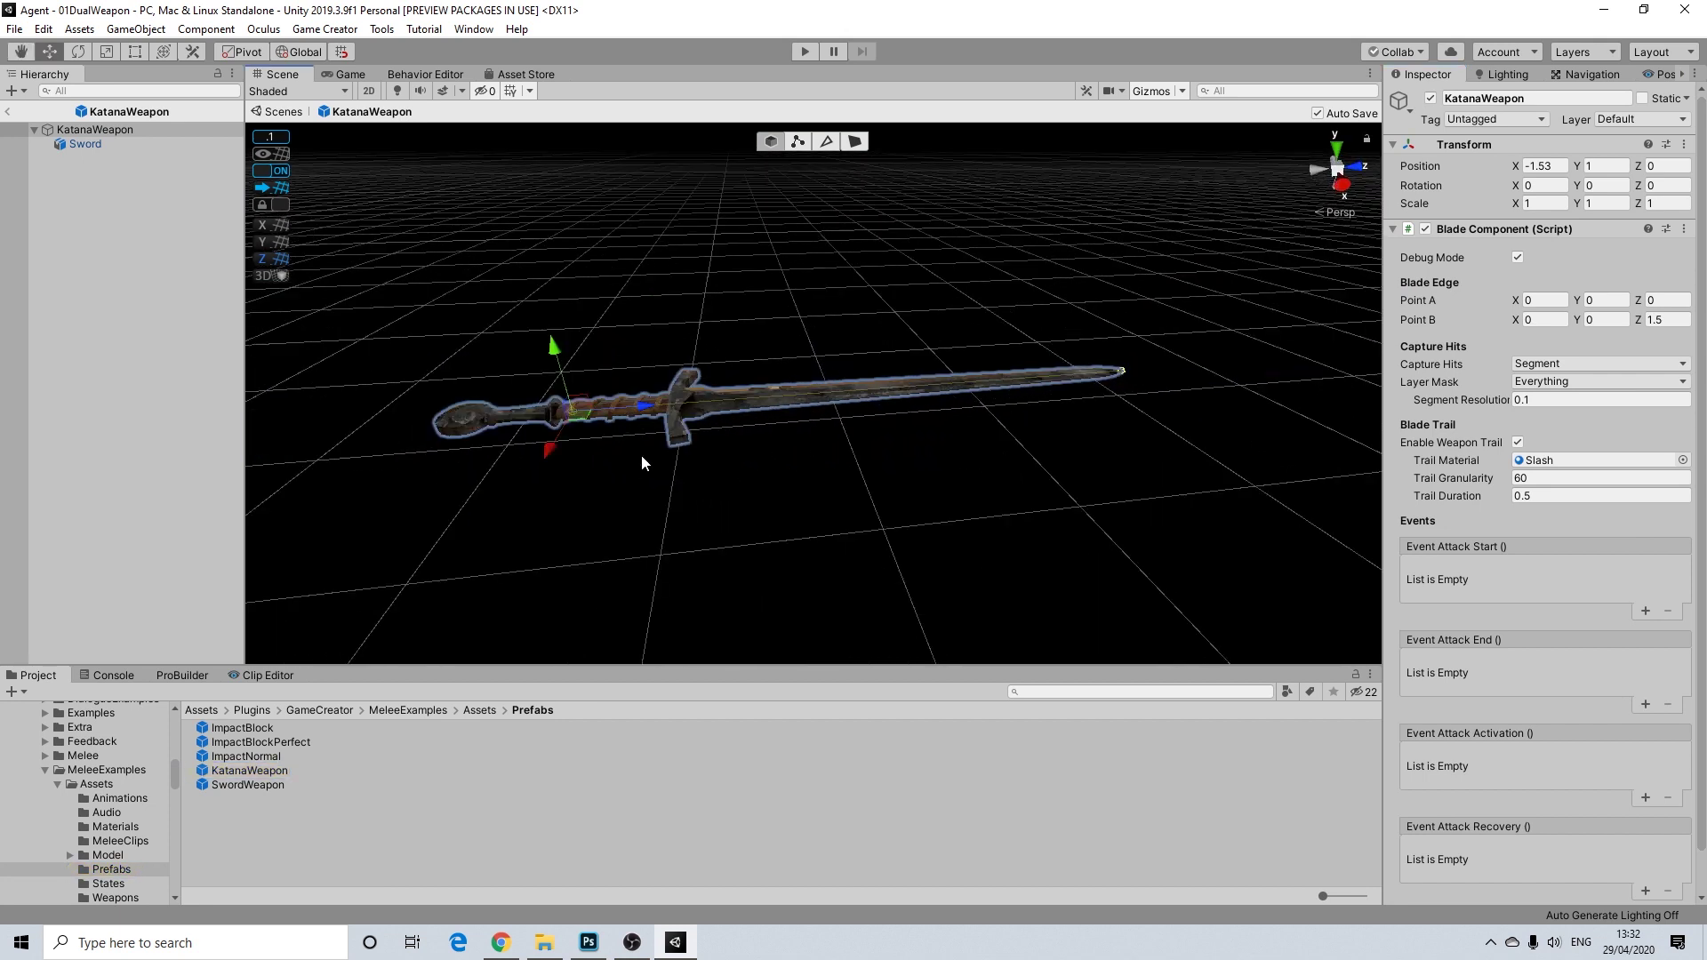
Step: Inspect the Sword child's transform and the KatanaWeapon root's Blade Component and pivot position on the handle
click(71, 145)
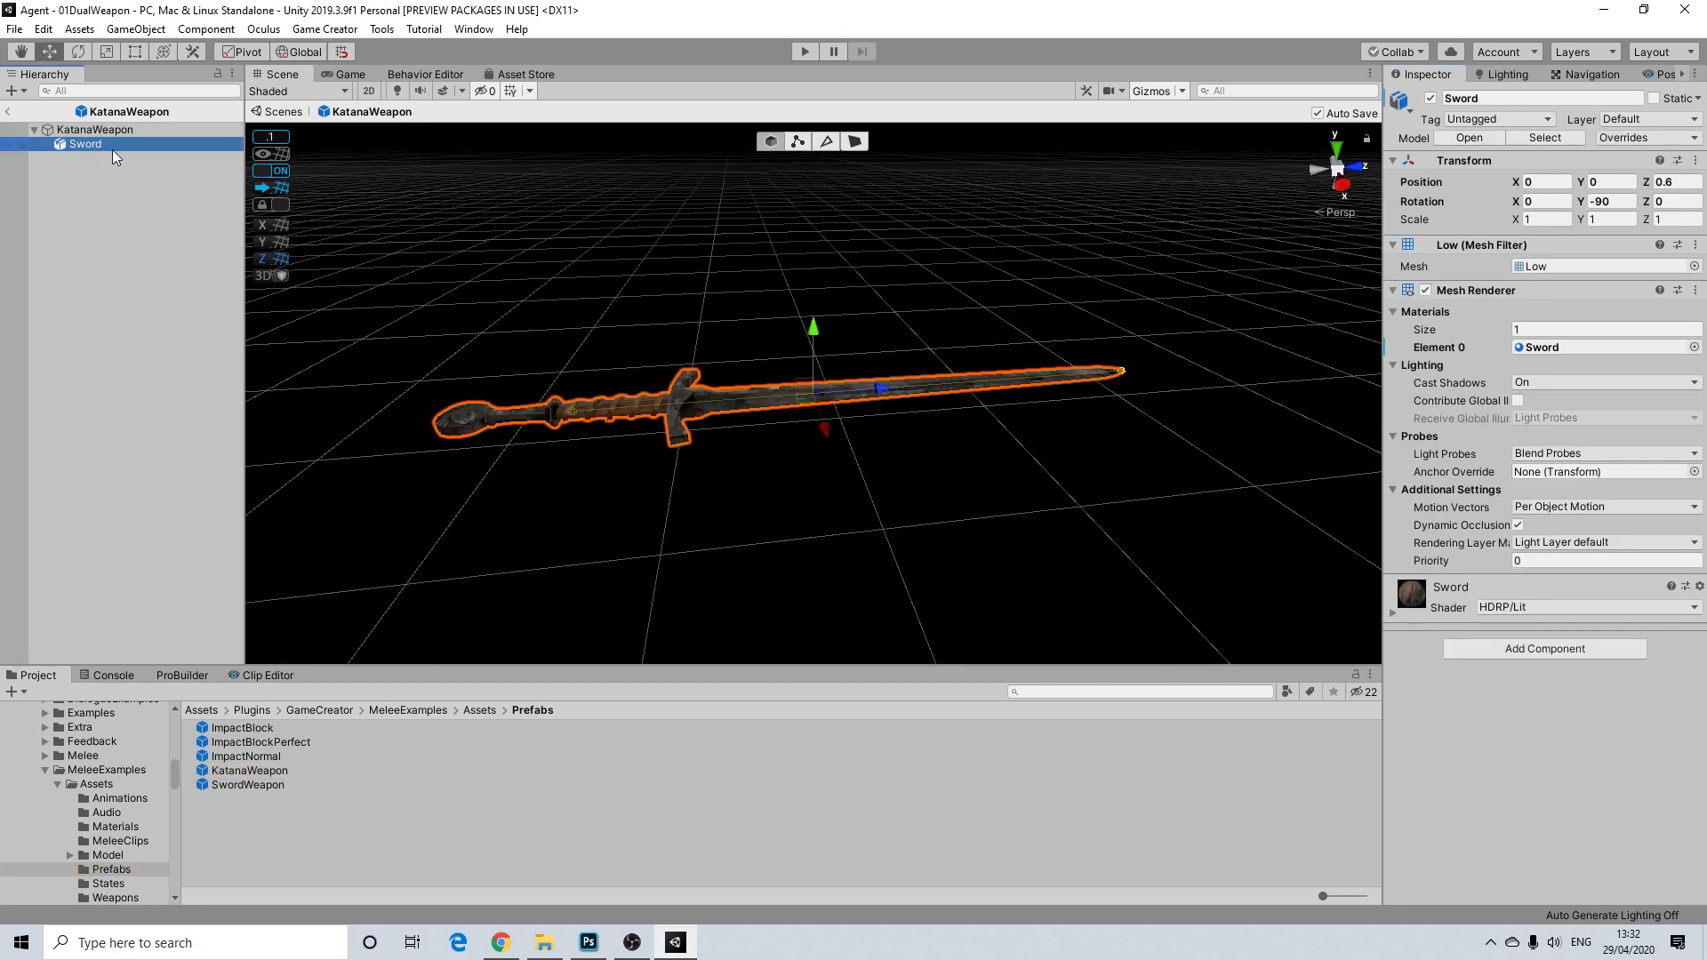
click(115, 130)
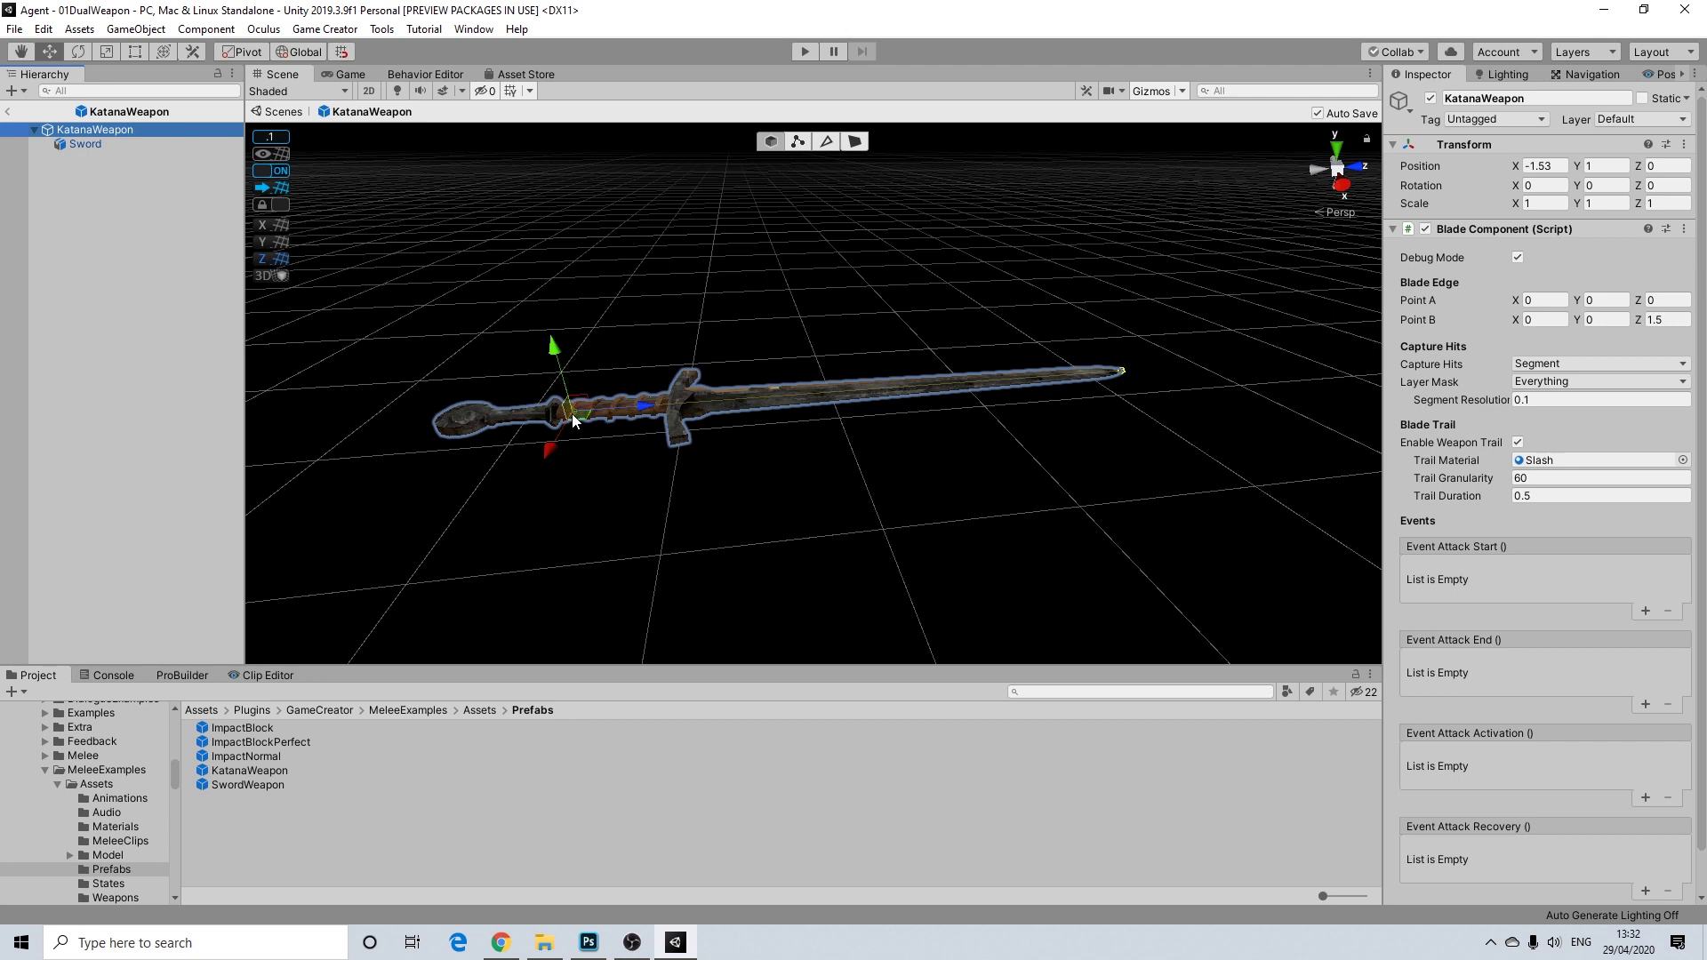
scroll(563, 416, up, 4)
scroll(534, 420, down, 4)
middle_drag(524, 423, 695, 416)
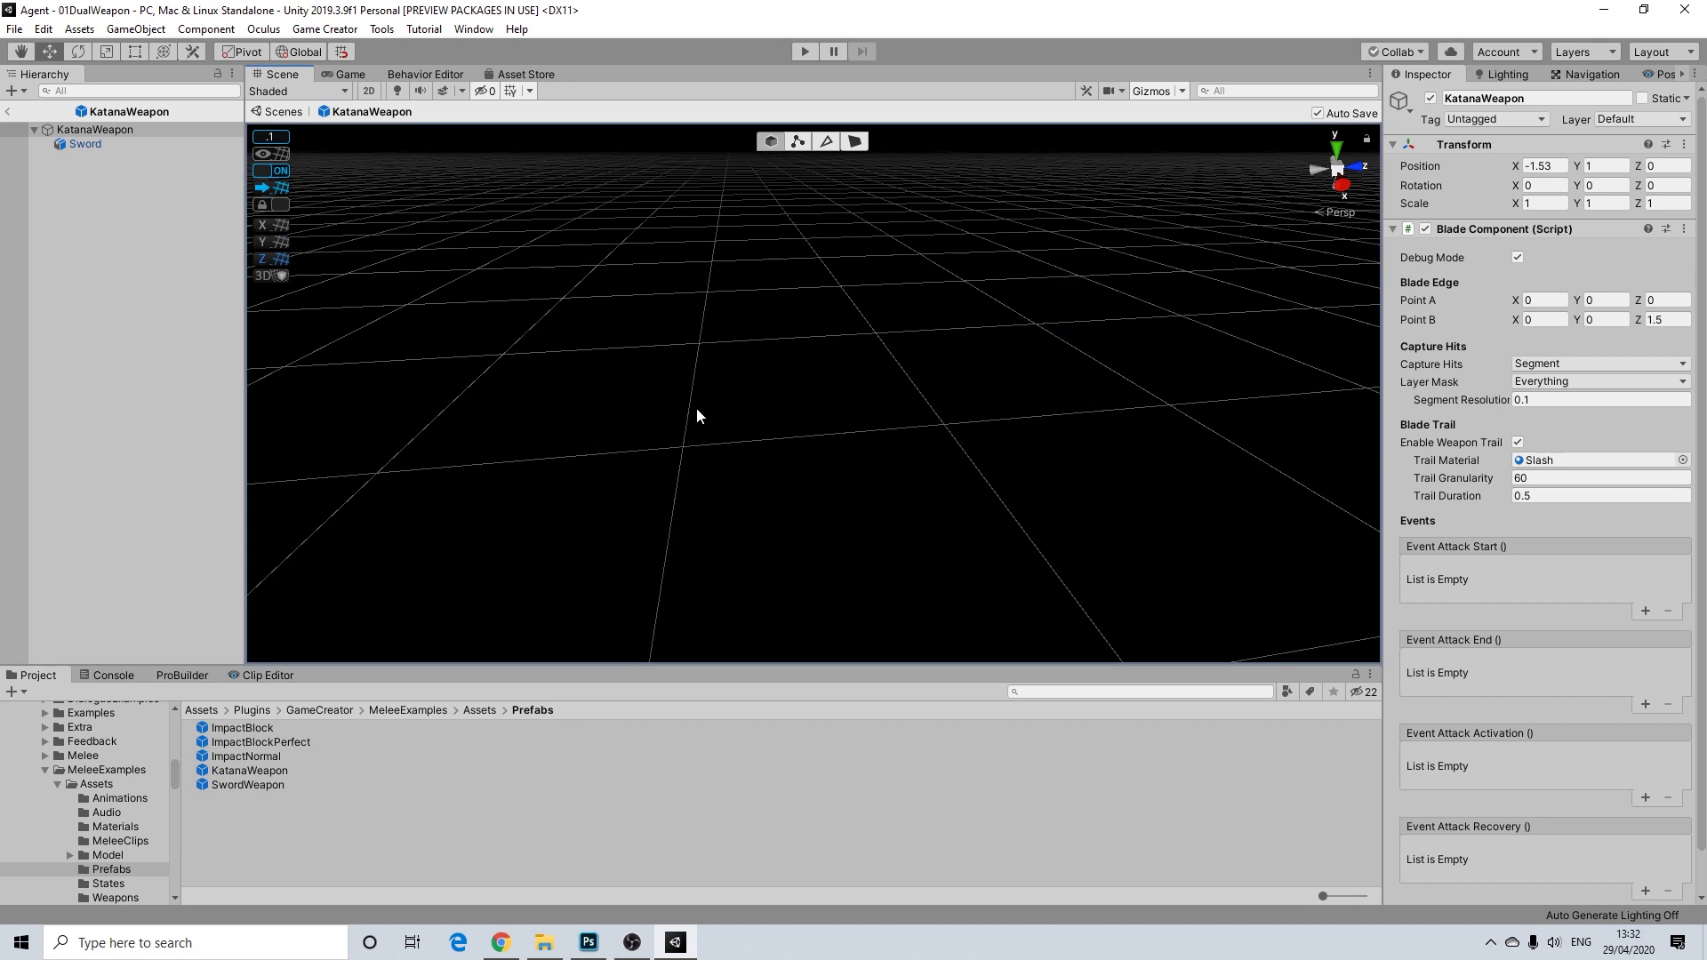
Step: Search the project for katana and add the BNG_Melee_Katana model as a child of the KatanaWeapon prefab
scroll(696, 408, down, 6)
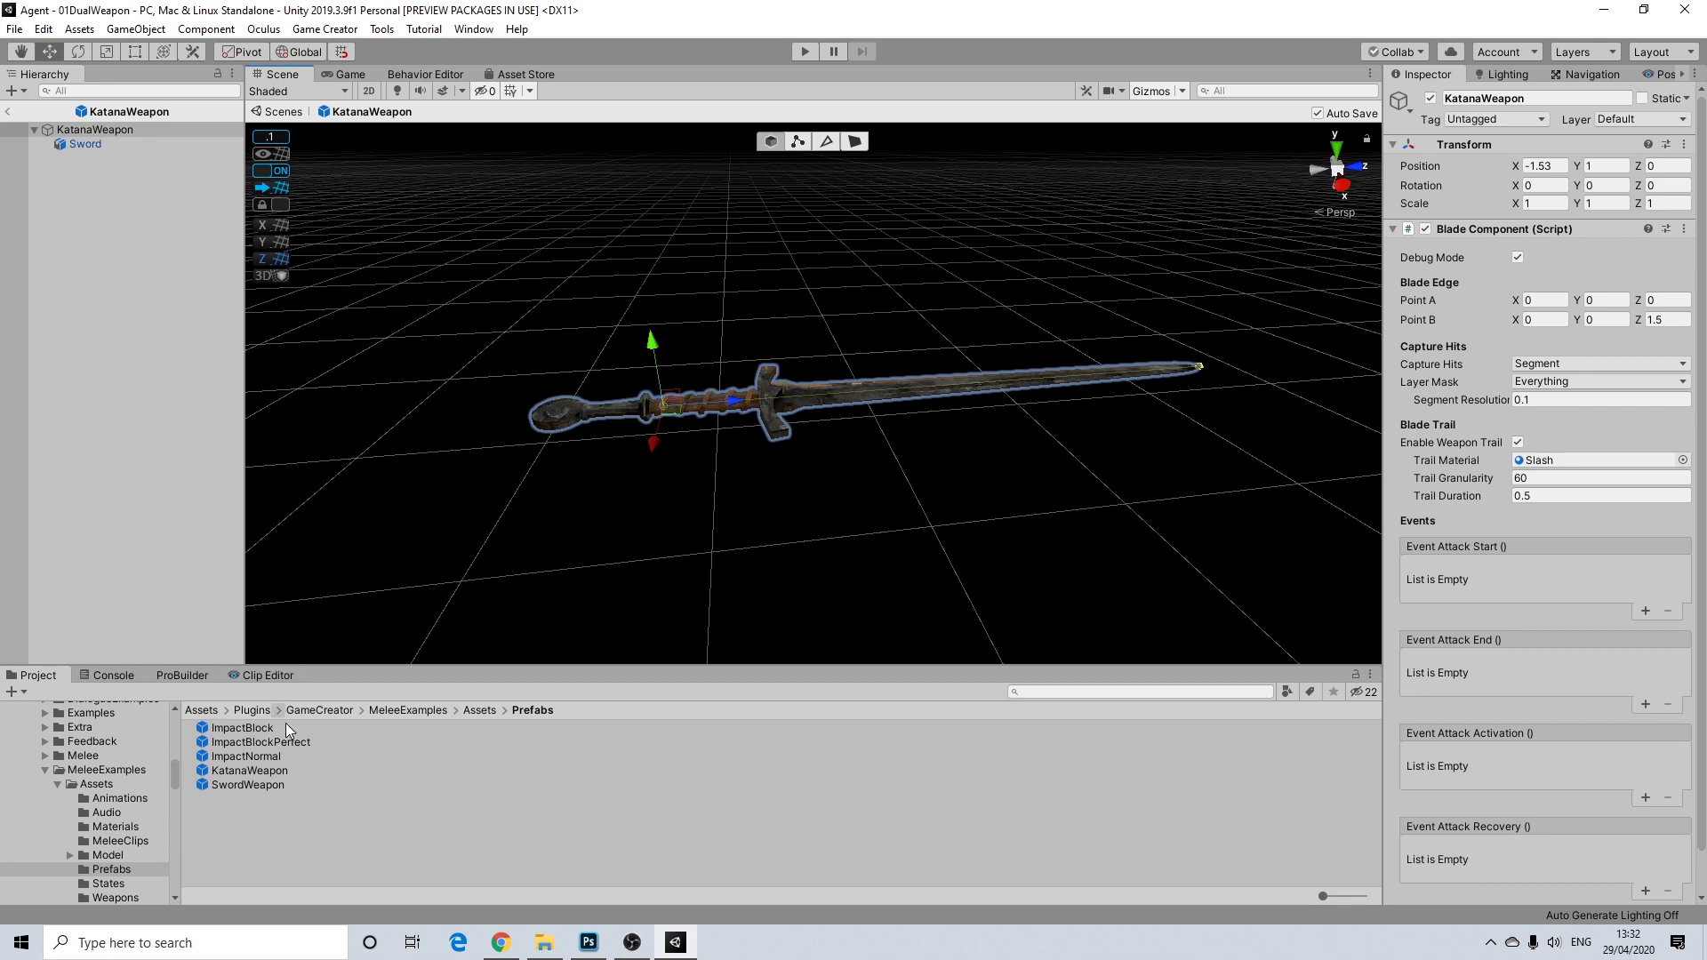
click(1076, 691)
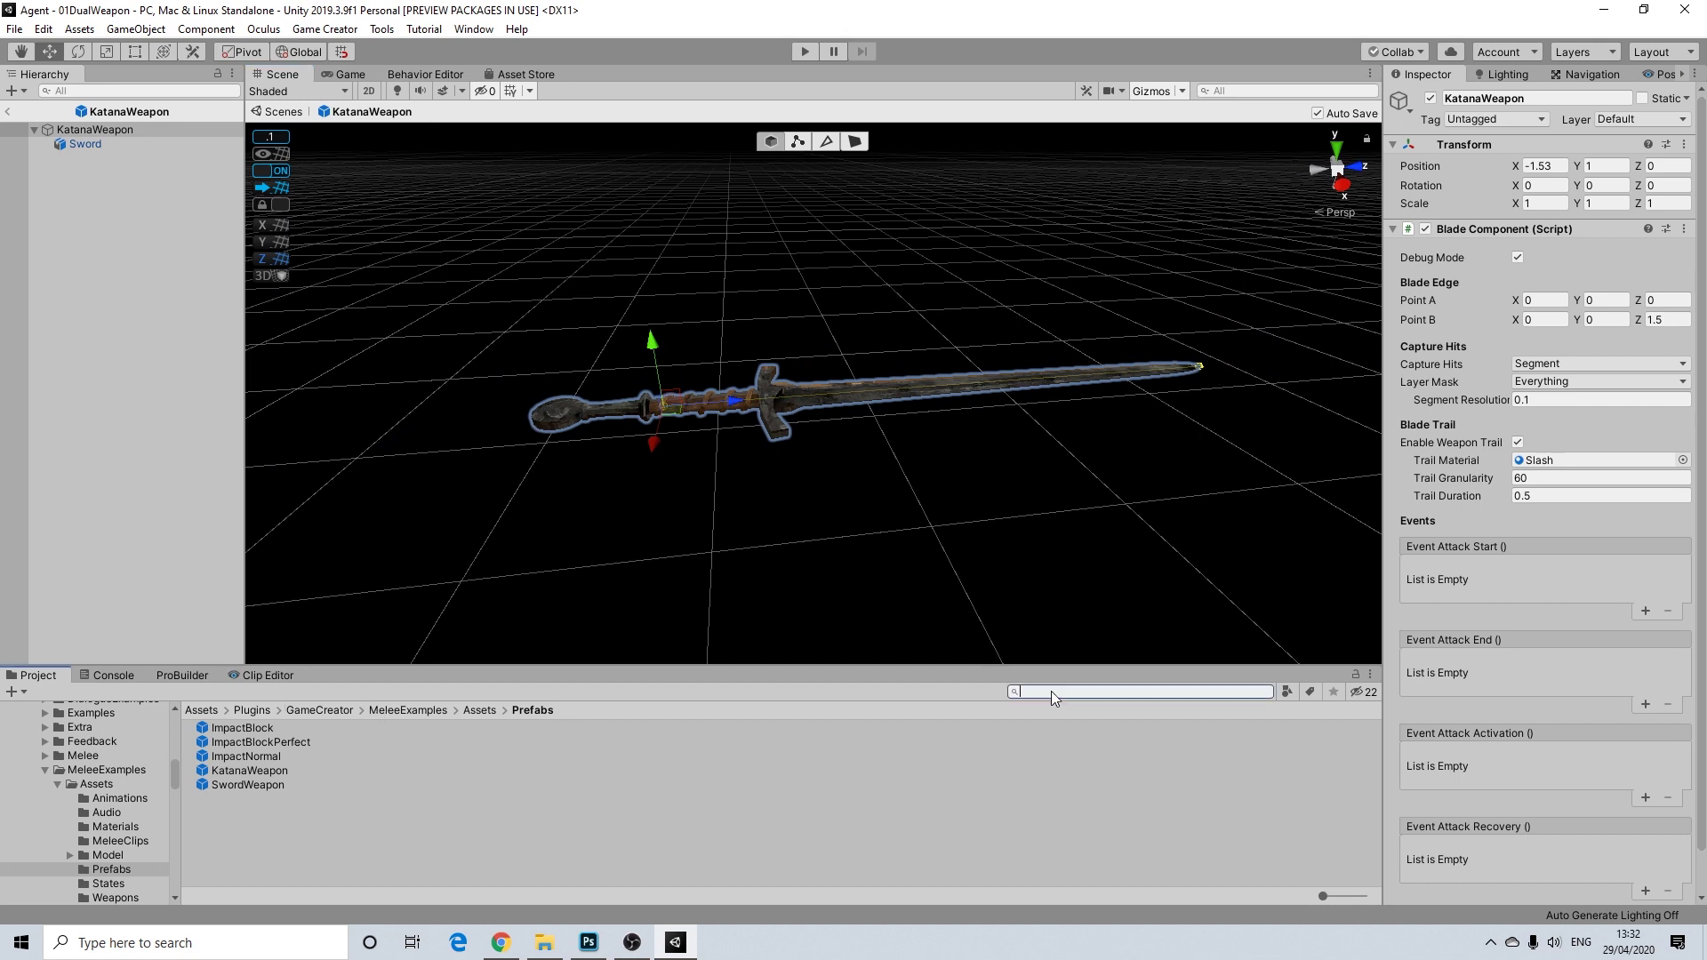
text(kataga)
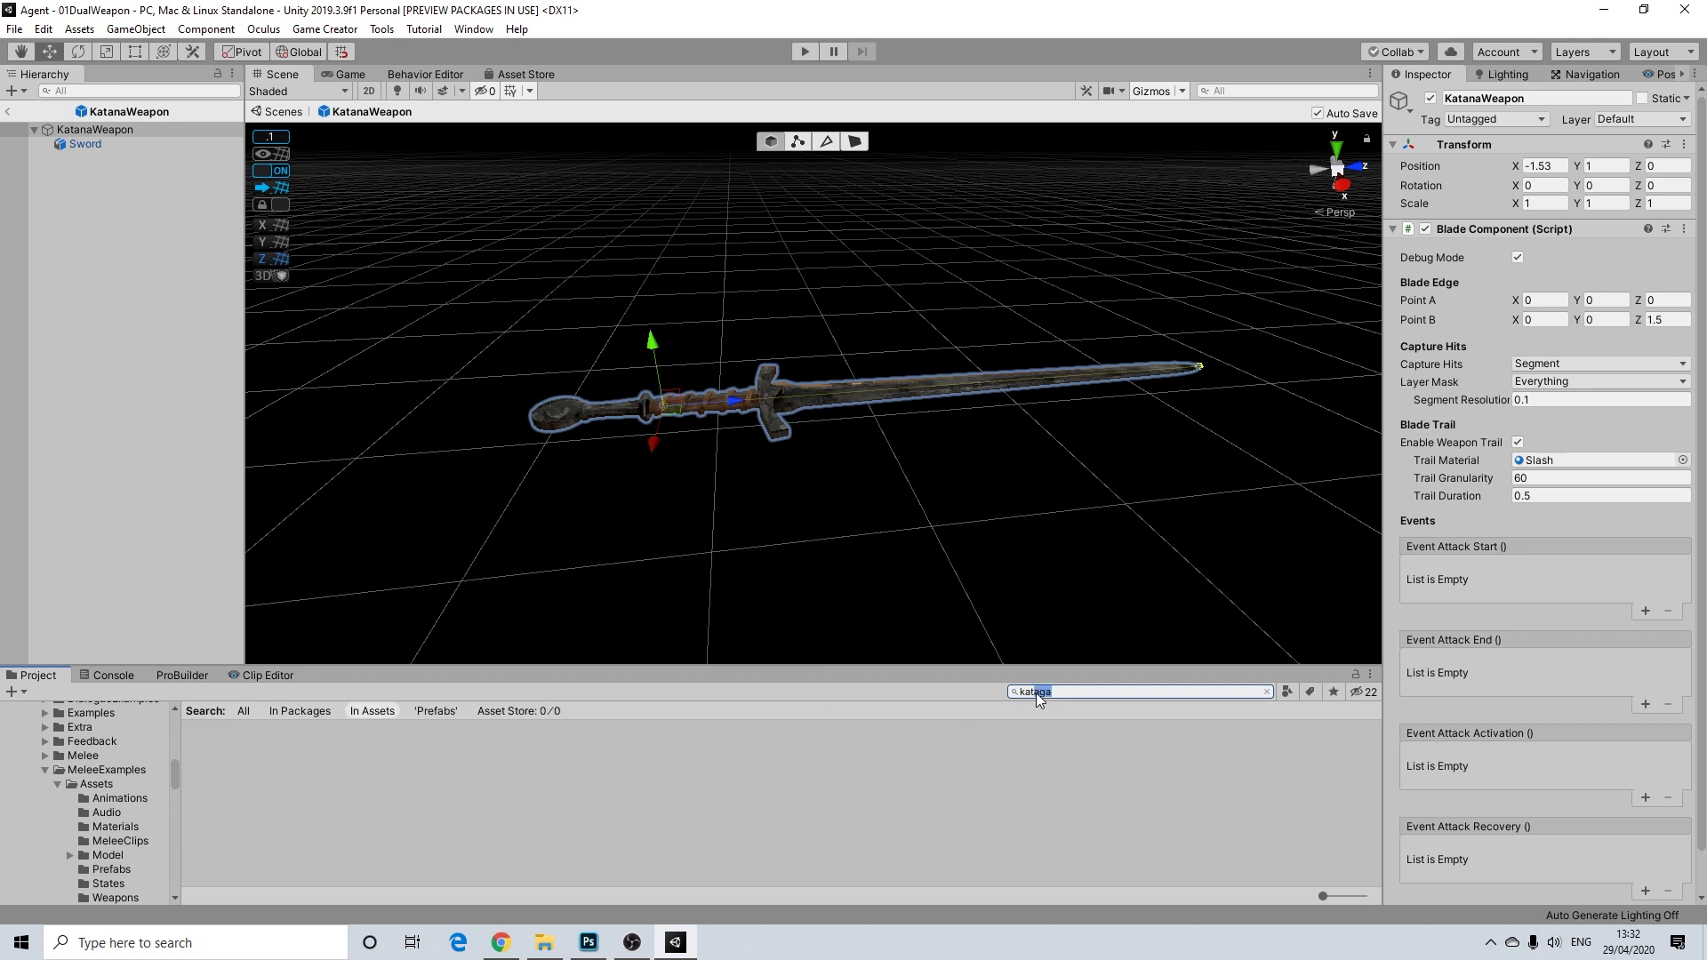
text(na)
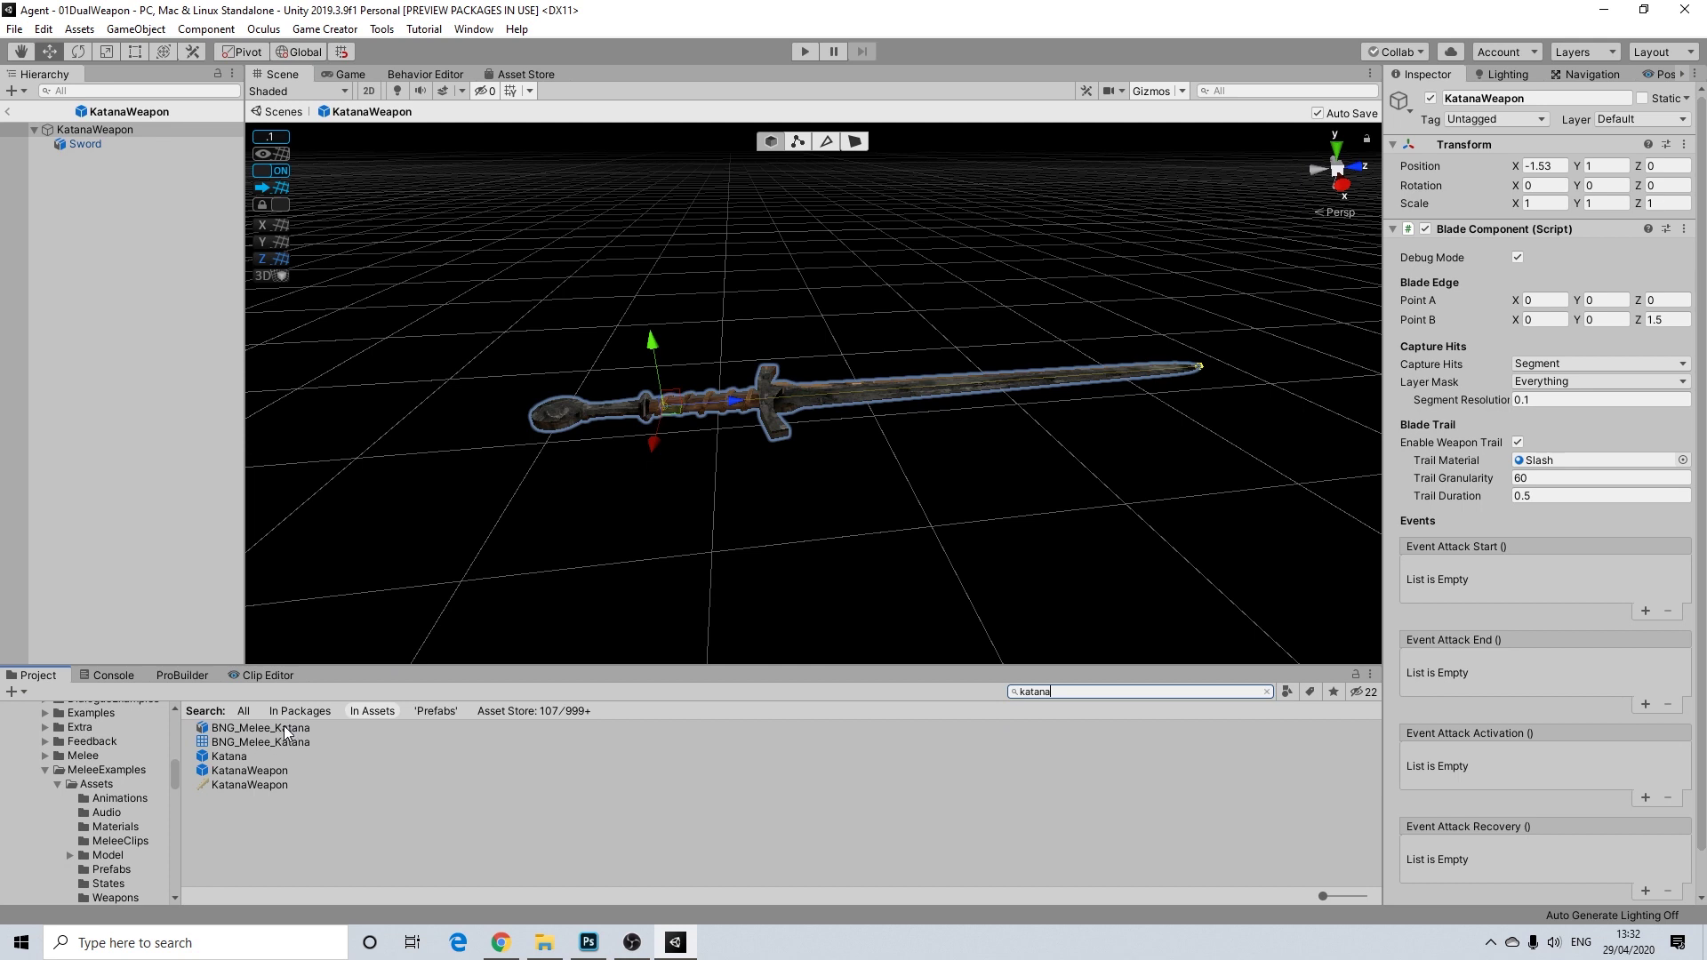
drag(286, 734, 85, 214)
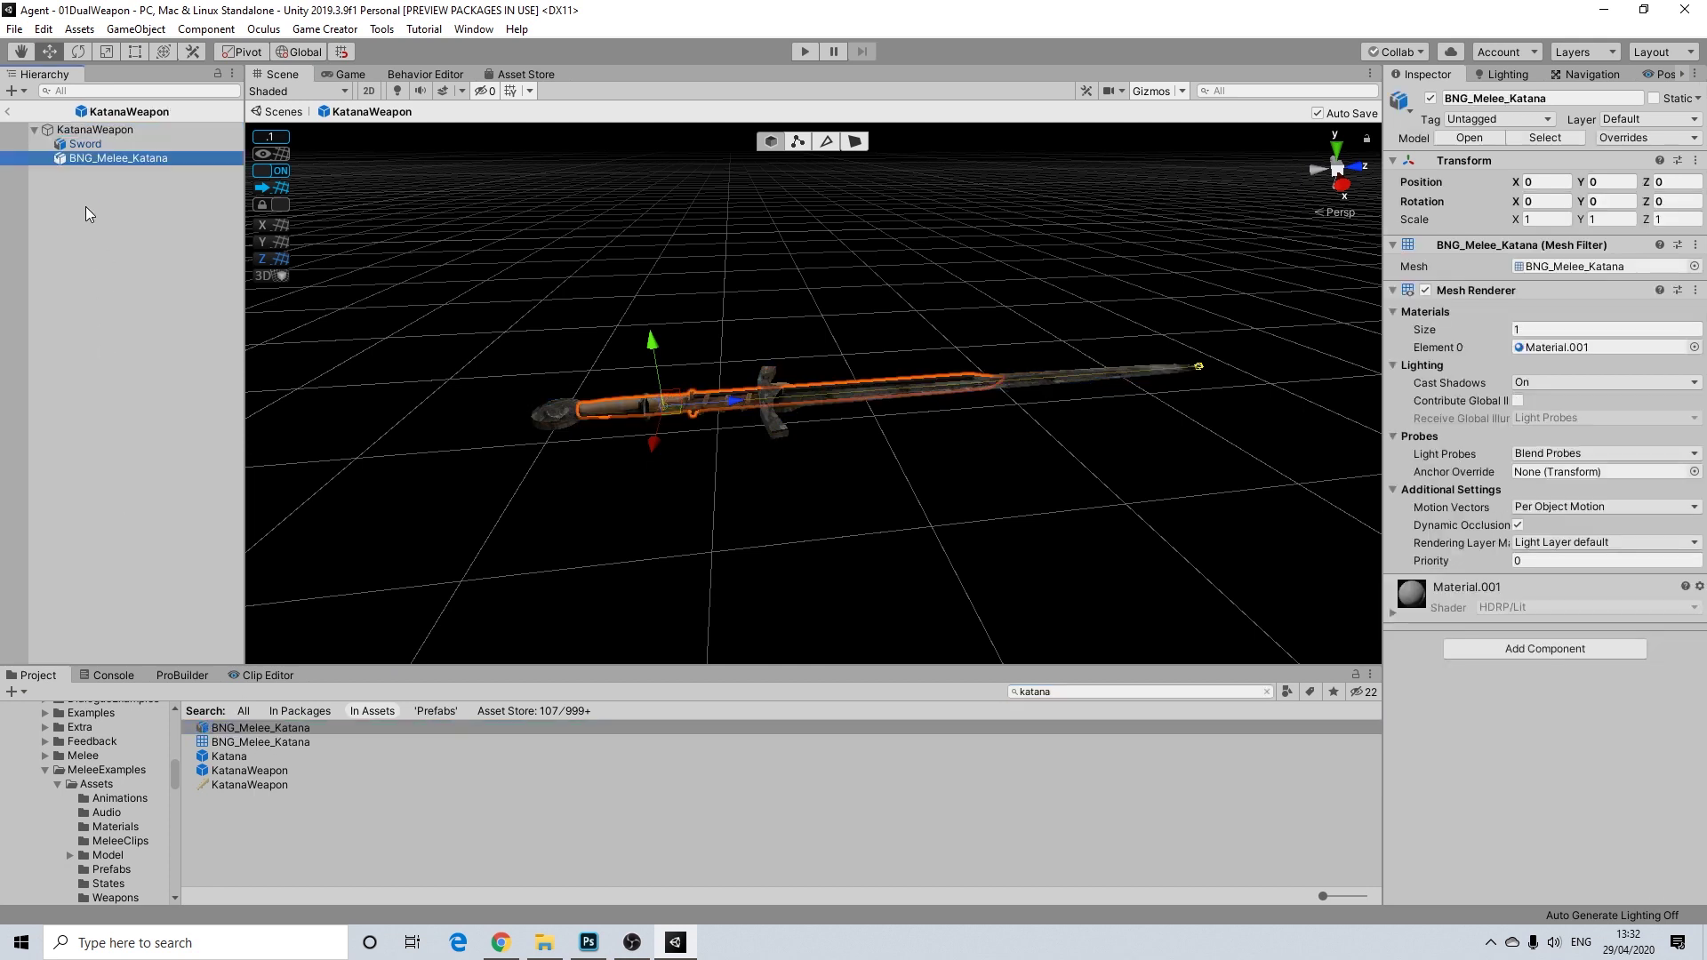
Step: Shift BNG_Melee_Katana along Z to 0.063 and rotate it 90 degrees about the Z axis to match the Sword
scroll(624, 514, up, 5)
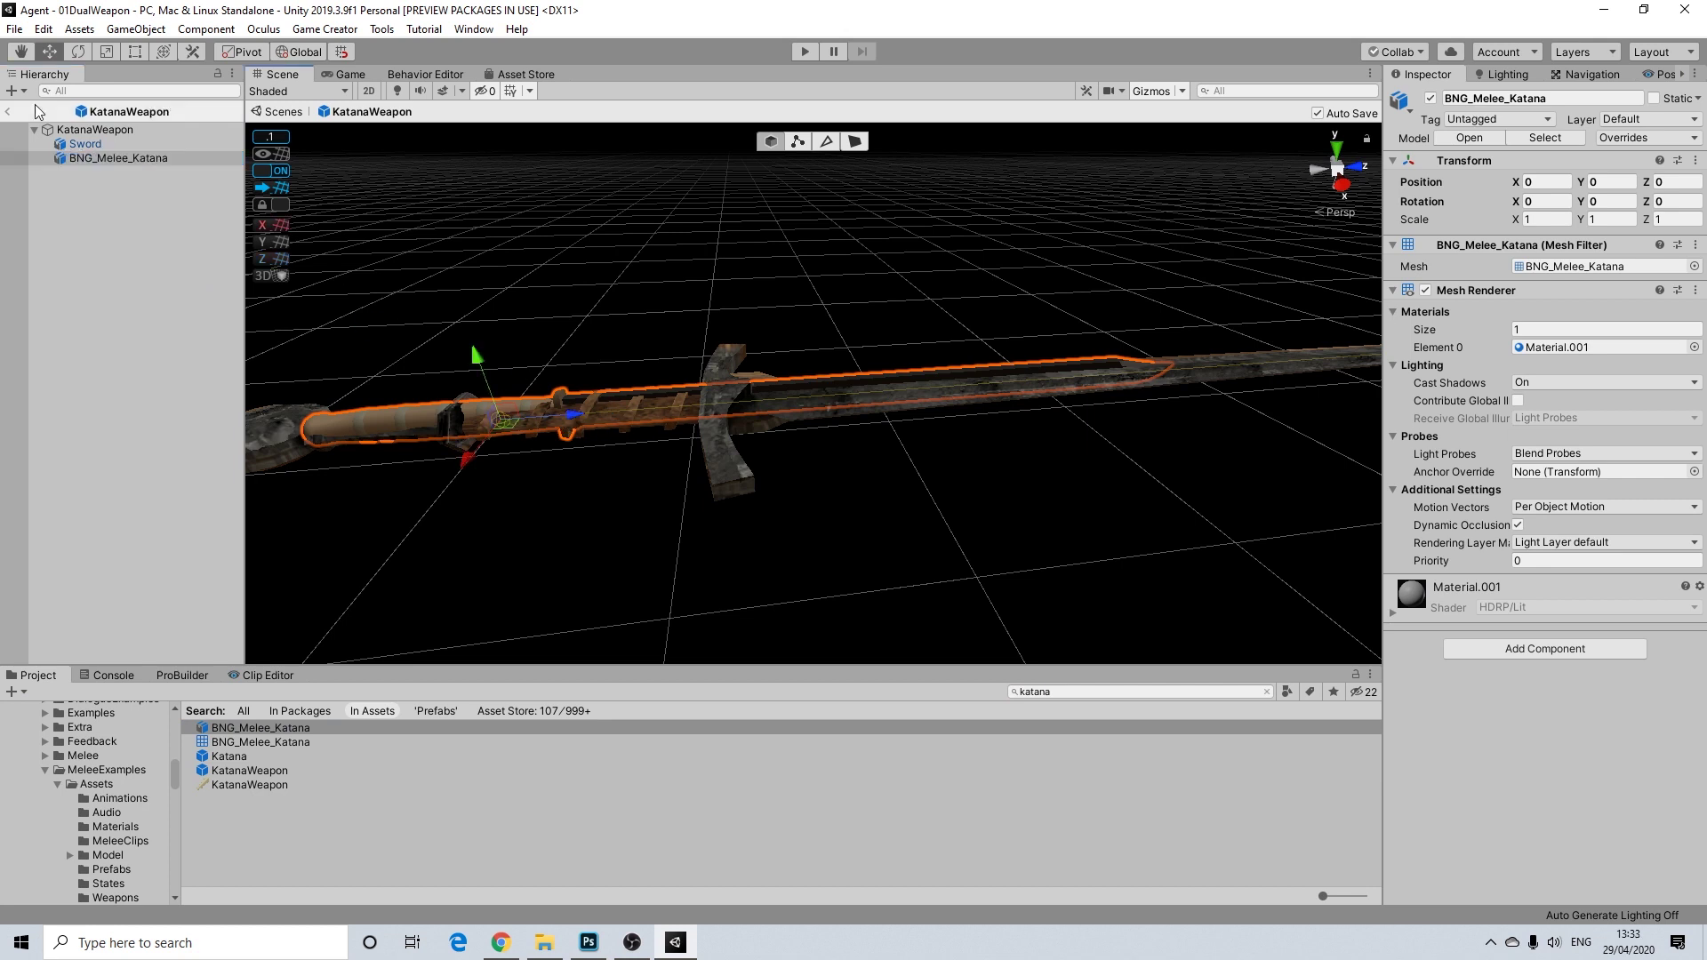
click(87, 144)
click(98, 158)
drag(576, 414, 1081, 440)
click(77, 51)
drag(555, 516, 514, 412)
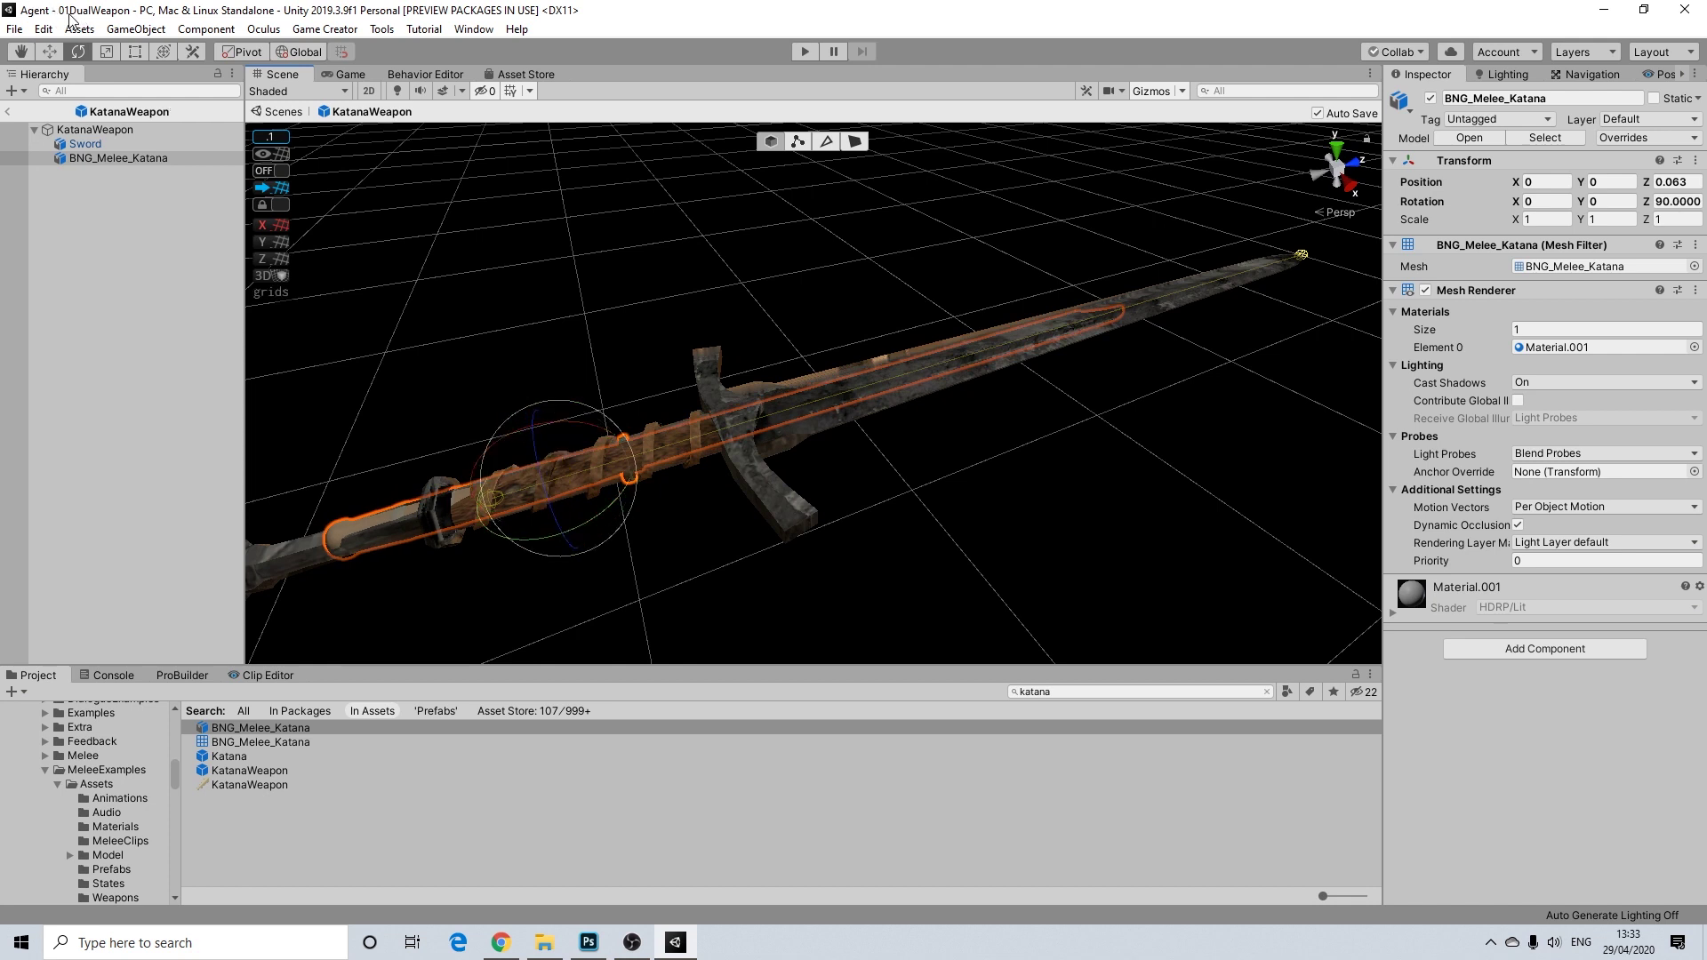
Step: Move BNG_Melee_Katana over the Sword's grip, to about X 0.0013 and Z 0.0241
click(49, 52)
middle_drag(711, 512, 898, 478)
scroll(894, 479, up, 1)
scroll(894, 478, down, 1)
alt+drag(821, 470, 871, 508)
drag(871, 429, 749, 468)
middle_drag(712, 422, 787, 398)
scroll(780, 398, down, 3)
scroll(786, 391, up, 10)
scroll(786, 391, down, 7)
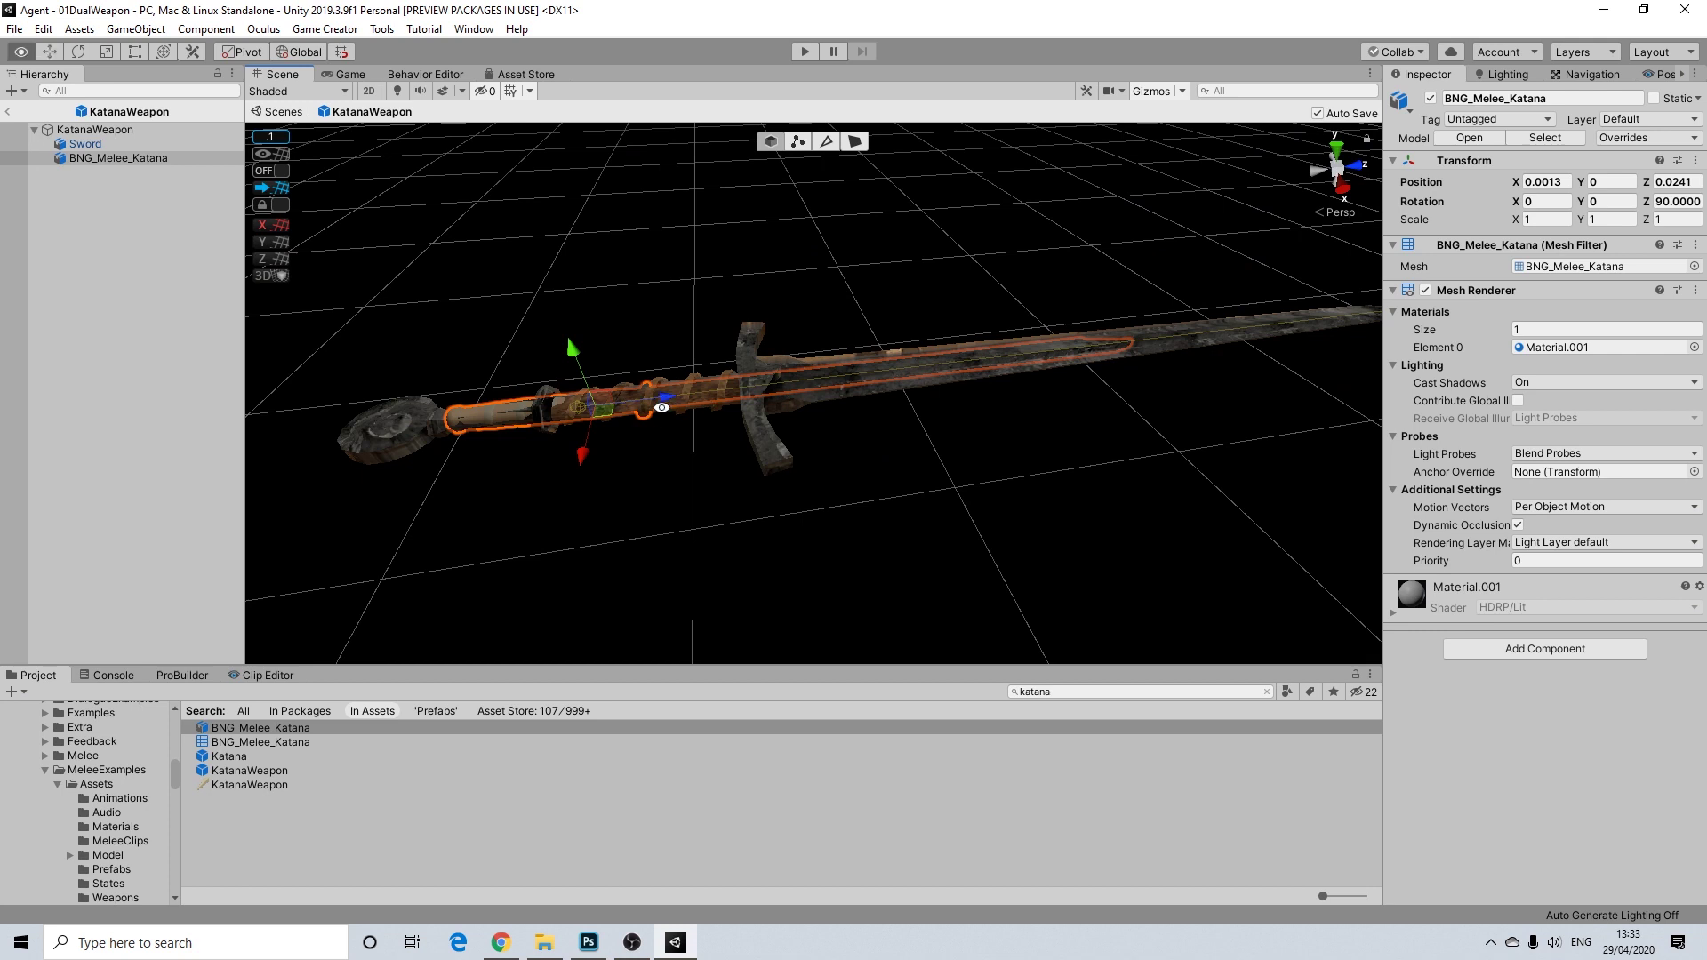
alt+drag(666, 398, 671, 516)
Step: Deactivate the original Sword child in the KatanaWeapon prefab
click(84, 143)
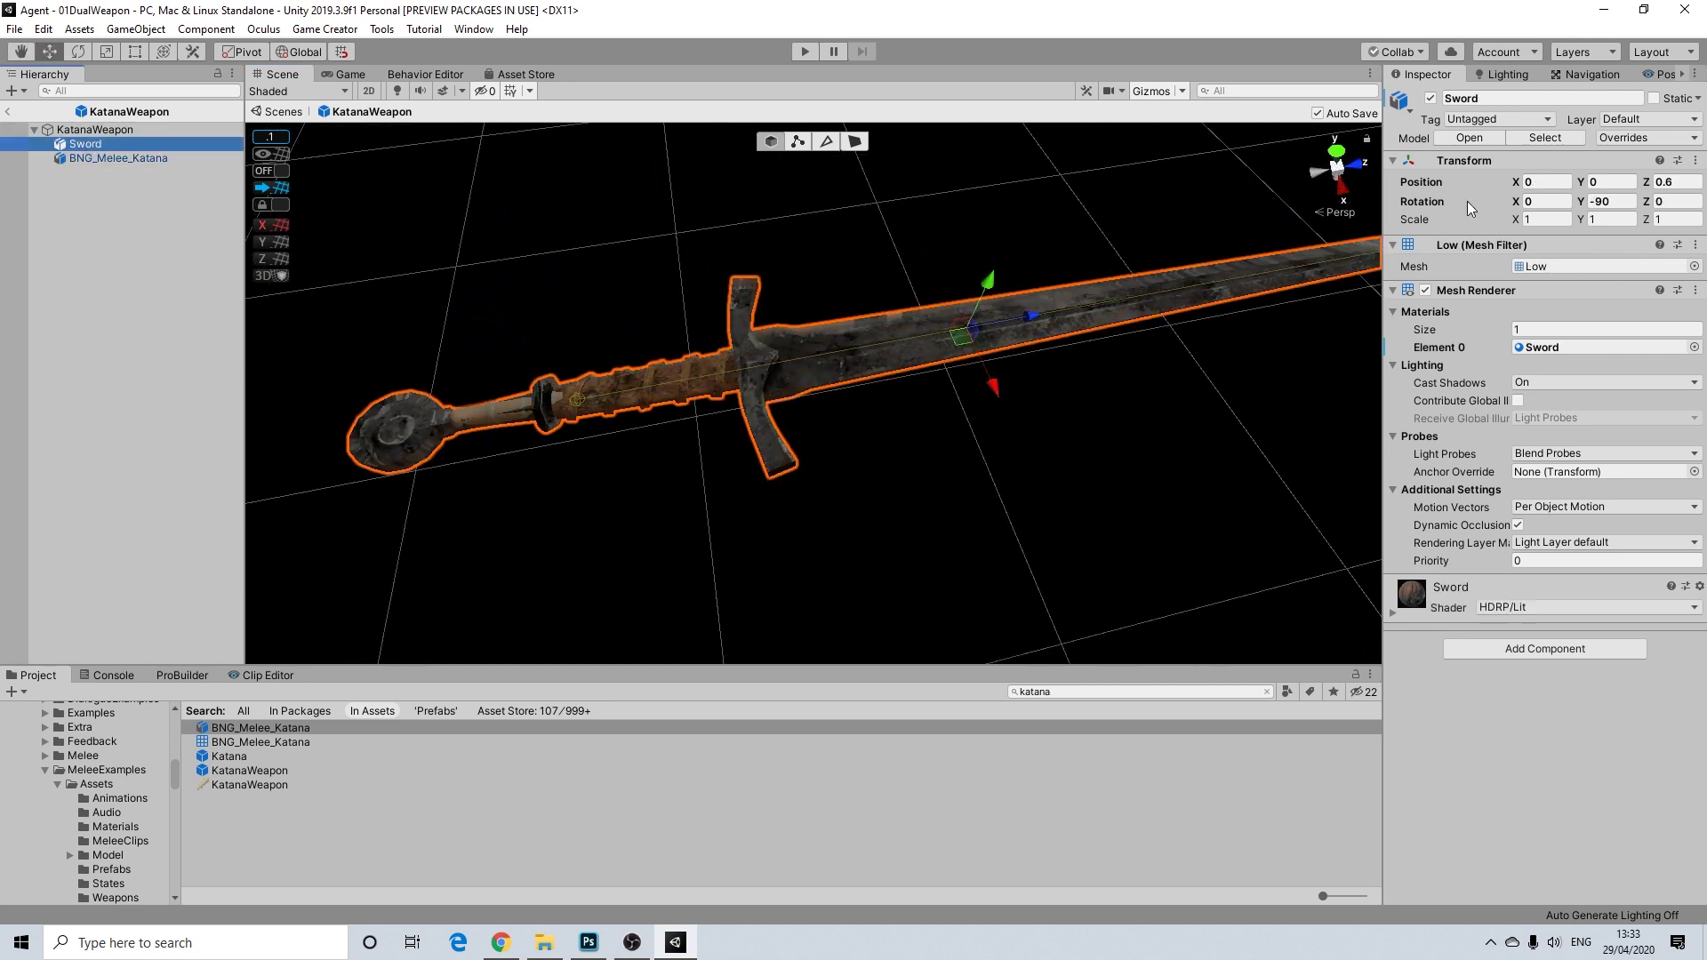
click(1431, 97)
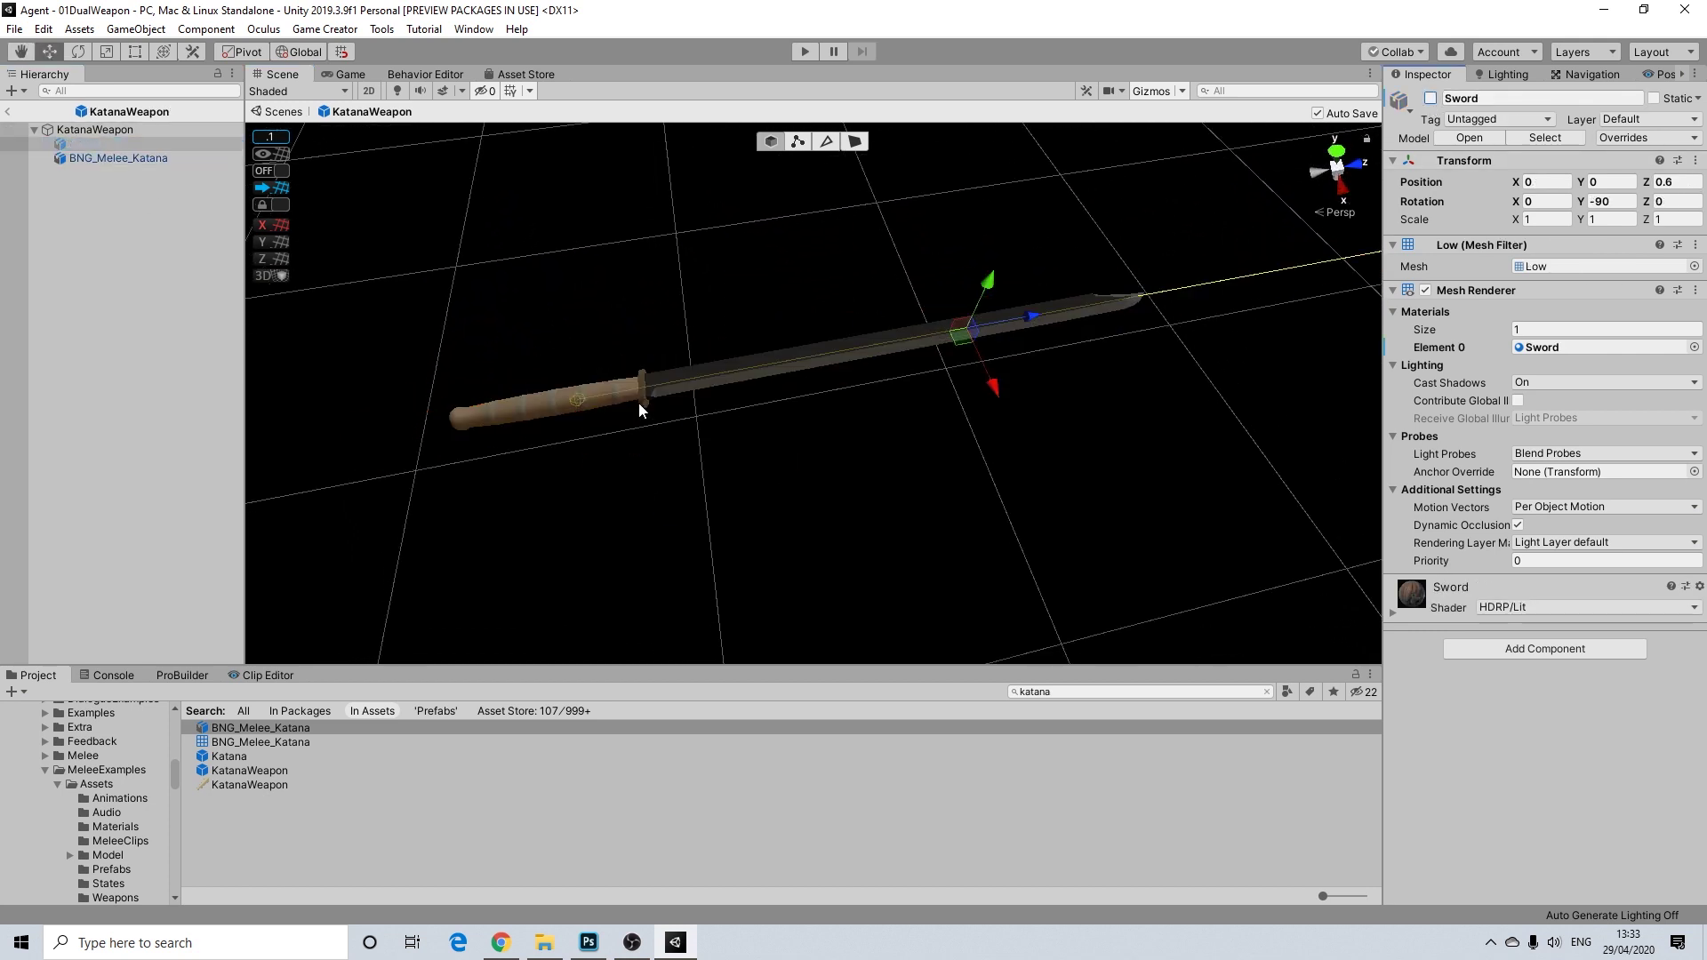
click(98, 148)
drag(1026, 312, 1056, 317)
Step: Shift BNG_Melee_Katana along Z to 0.063 so the prefab's pivot sits on the katana's handle
click(96, 157)
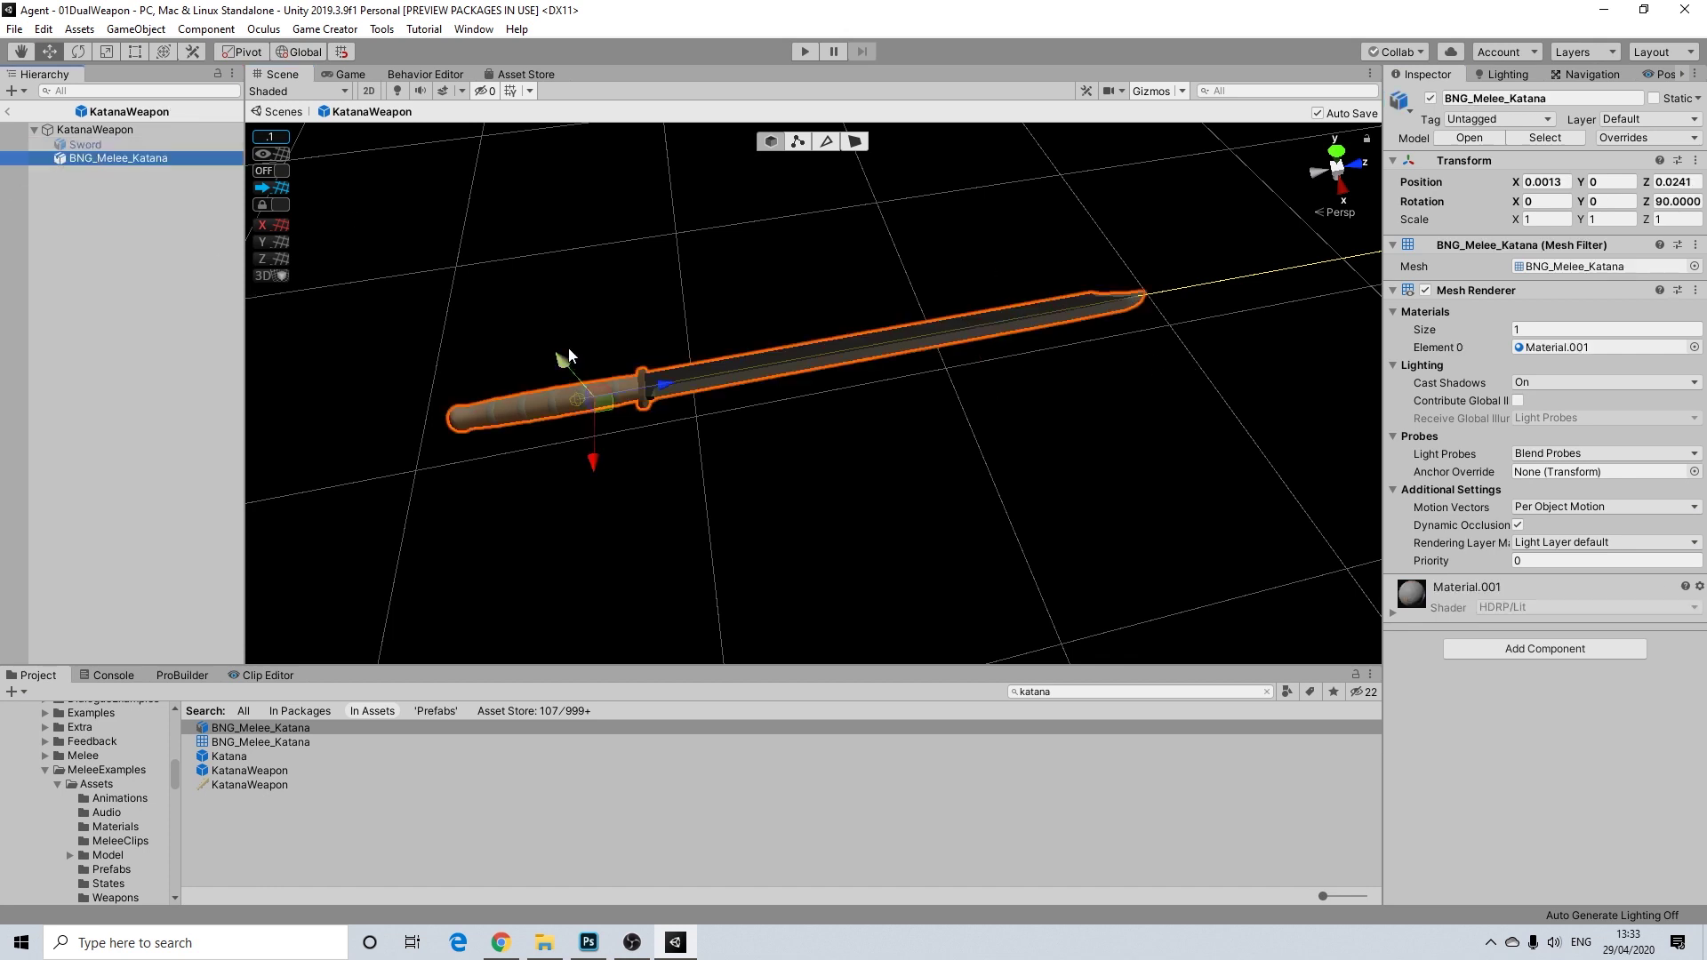
drag(665, 386, 750, 181)
alt+drag(665, 381, 465, 373)
scroll(895, 416, up, 7)
alt+drag(899, 416, 932, 450)
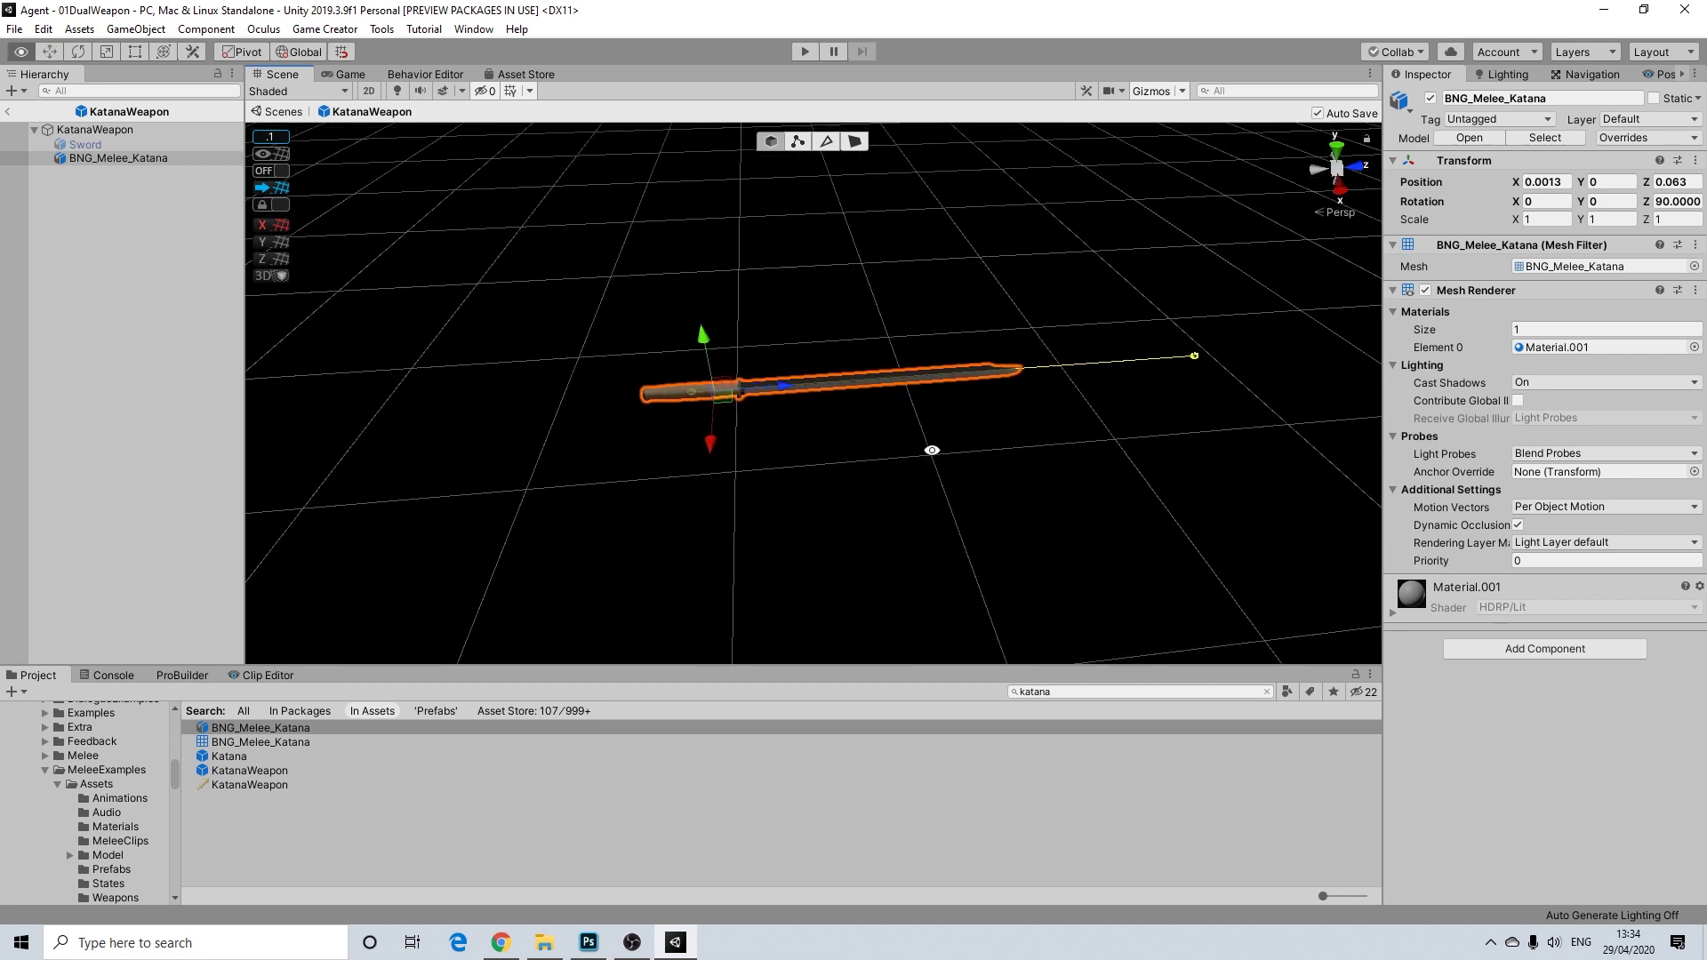
middle_drag(957, 424, 911, 433)
scroll(866, 422, up, 7)
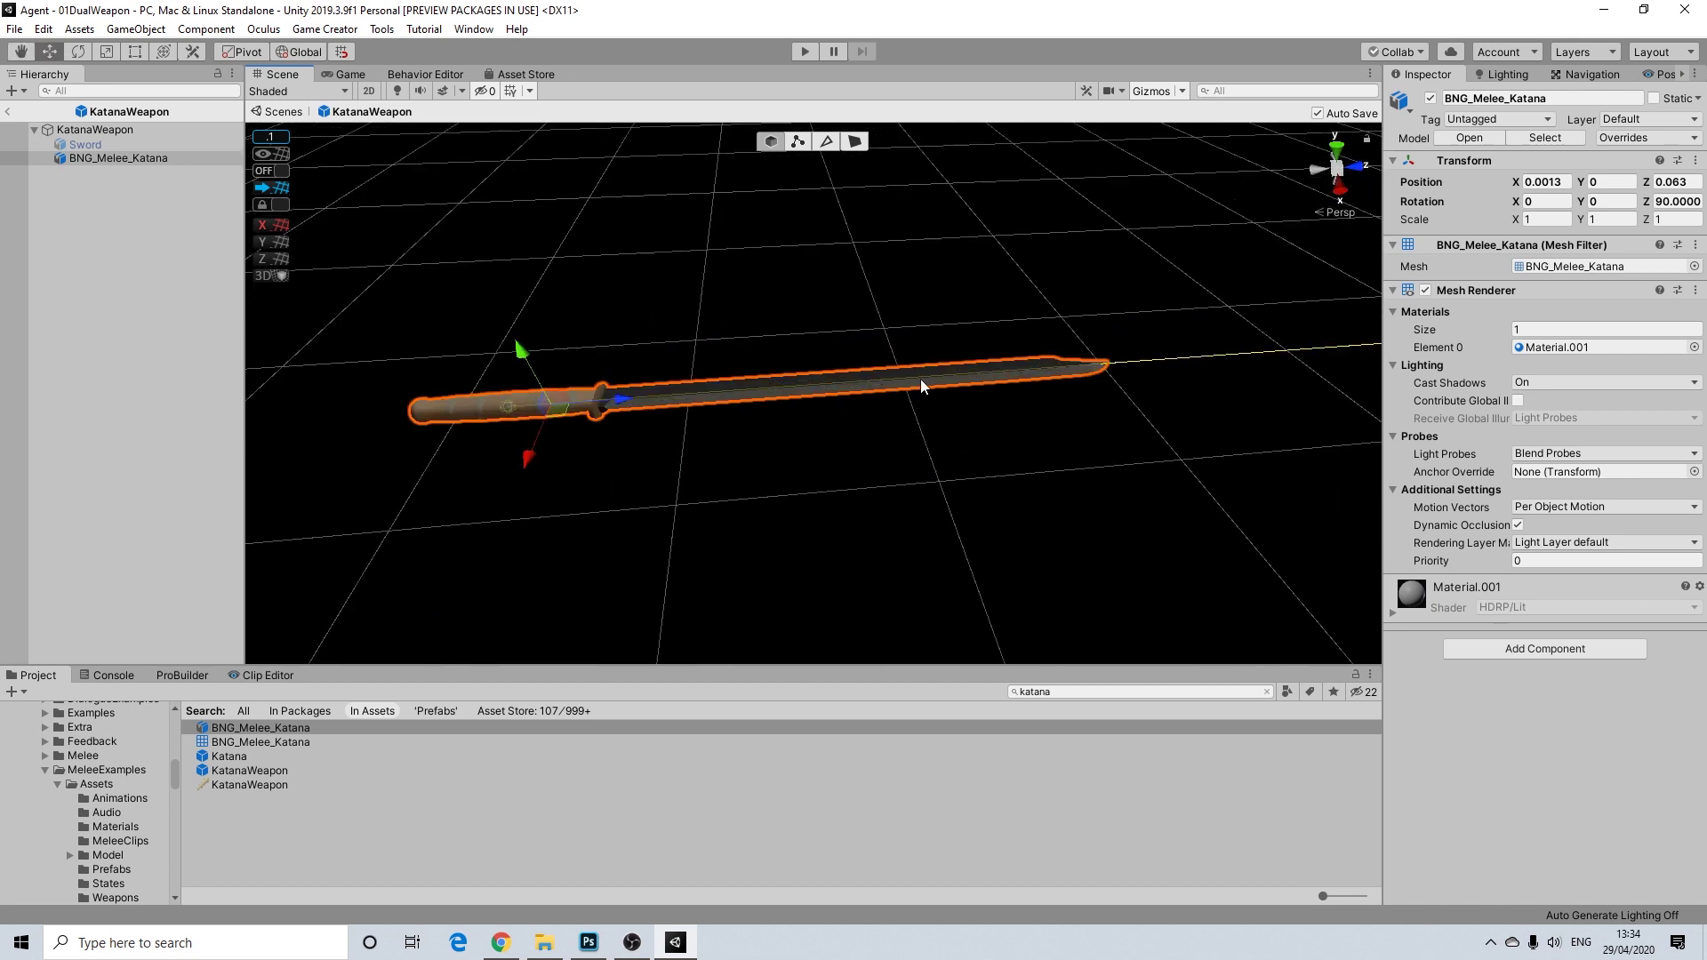
alt+drag(942, 371, 985, 370)
Step: Set the KatanaWeapon Blade Component's Point B Z value to 0.95 to fit the katana's tip
click(98, 130)
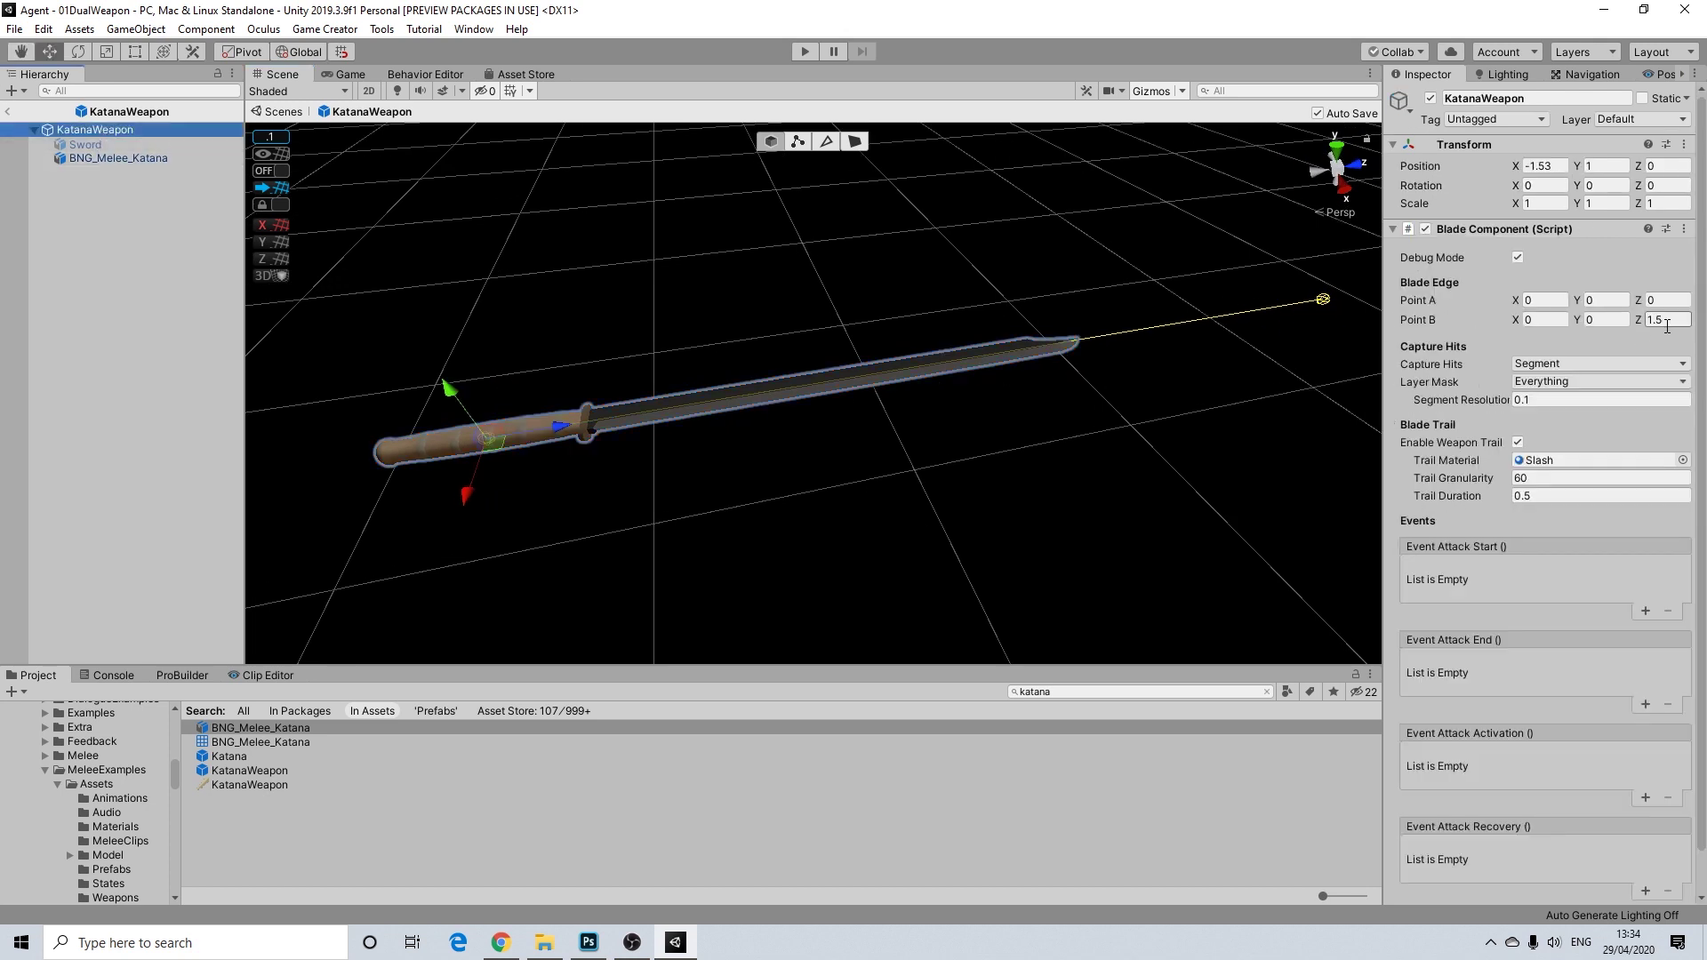
click(1667, 320)
text(0.9)
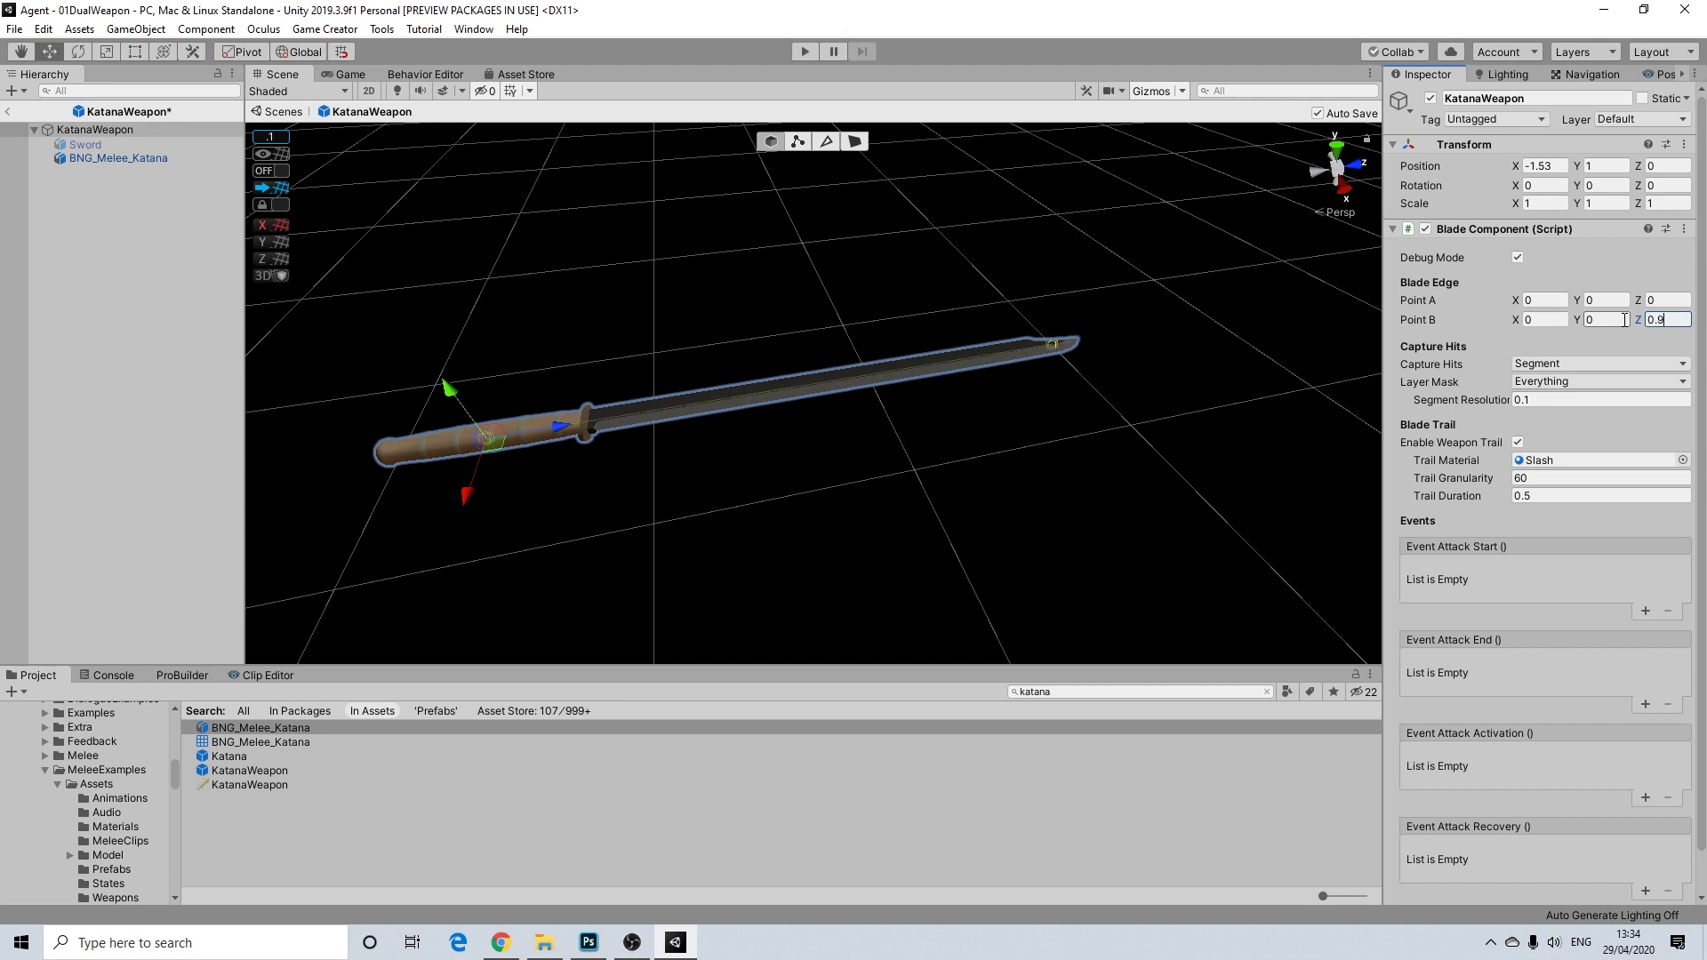
key(BackSpace)
text(1)
drag(1634, 322, 1666, 322)
text(98)
key(BackSpace)
text(5)
Step: Examine the blade edge's end point against the katana's tip from several angles and review the KatanaWeapon root's Blade Component settings
alt+drag(783, 372, 675, 320)
mouse_move(1156, 413)
alt+mouse_down()
mouse_move(1113, 377)
mouse_move(1168, 423)
alt+mouse_up()
click(1234, 409)
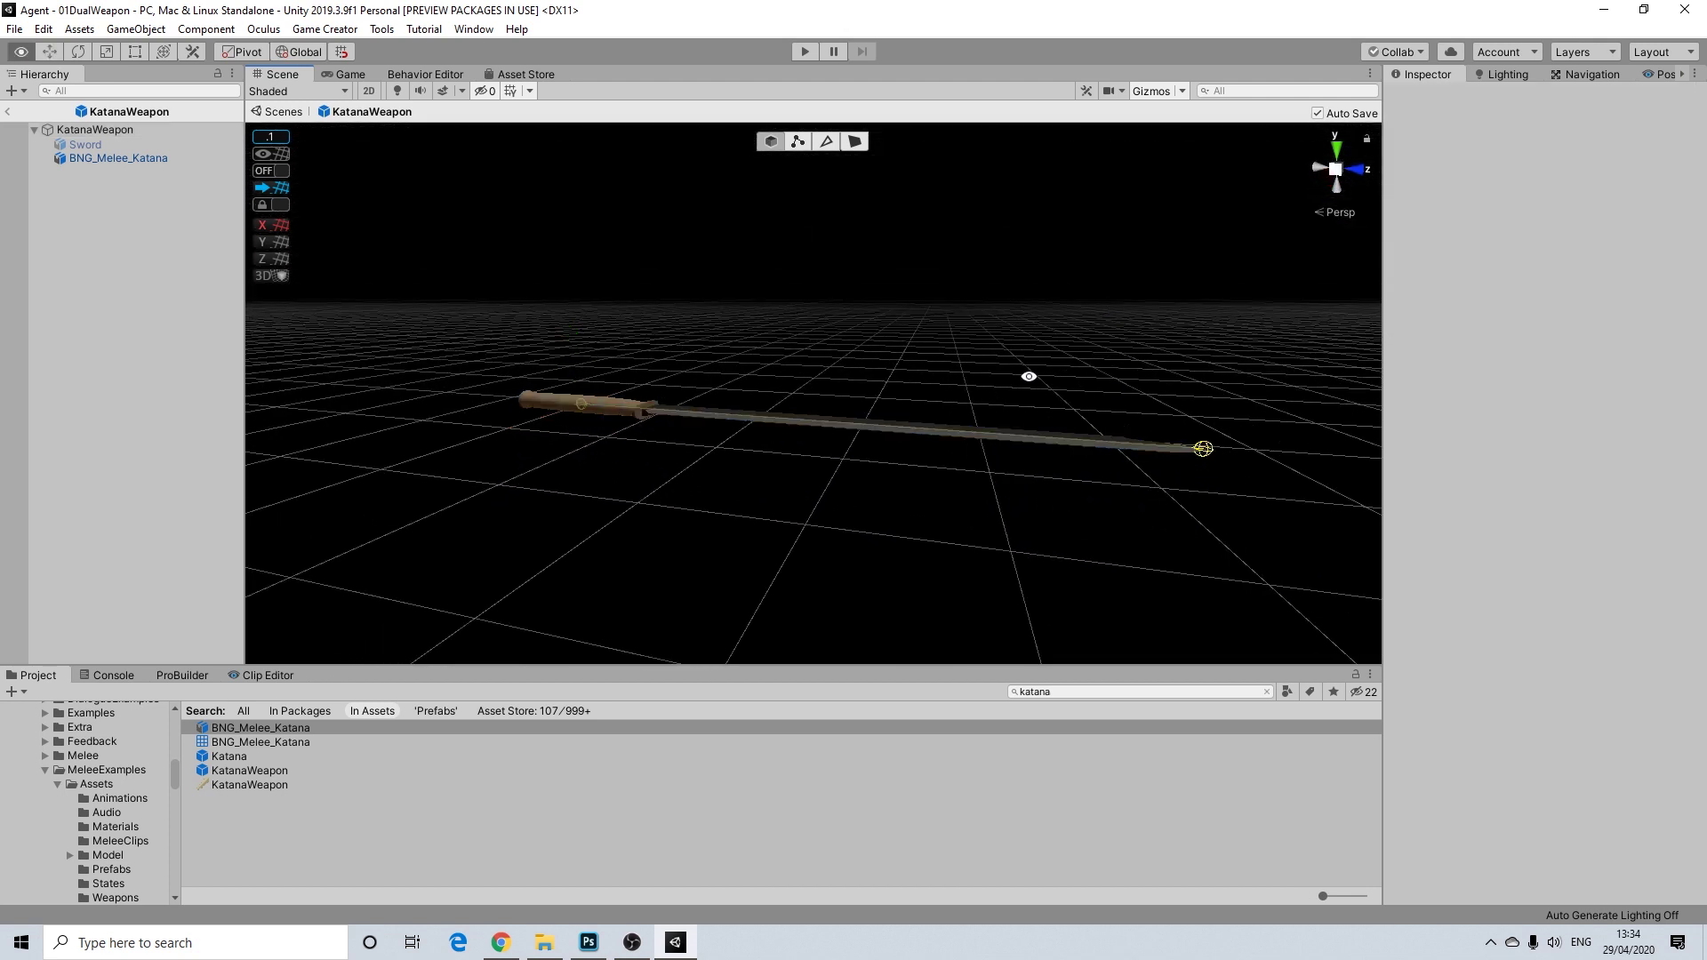
alt+drag(1029, 373, 803, 305)
scroll(766, 442, up, 5)
click(104, 158)
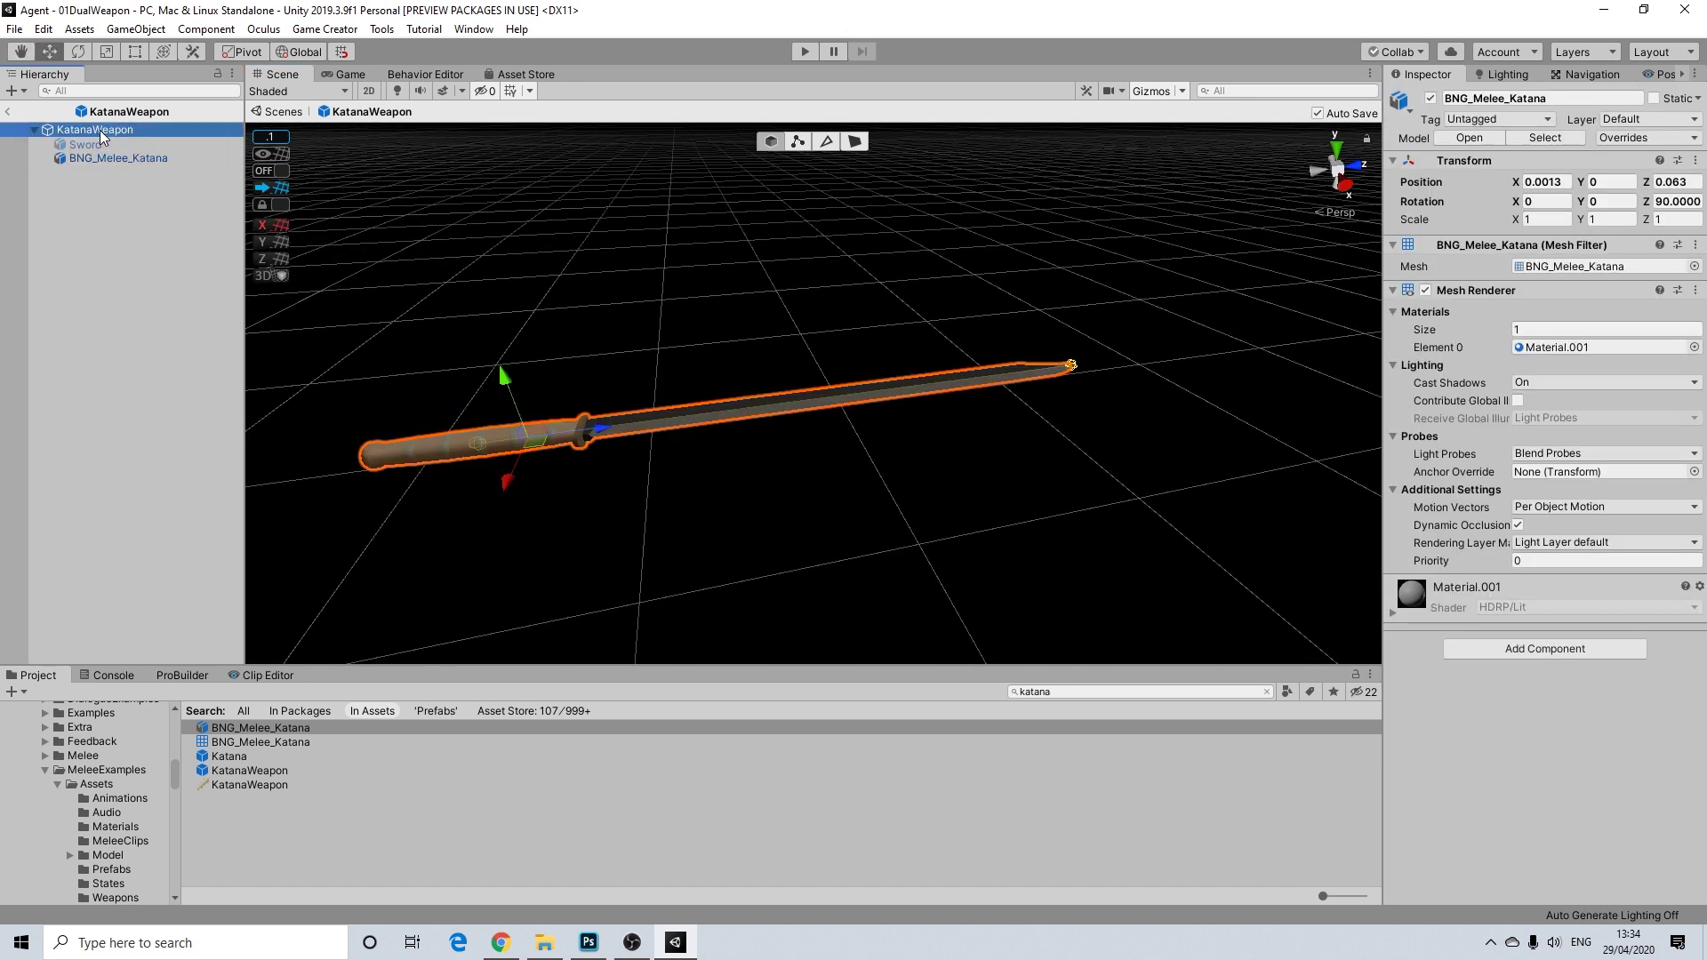
click(100, 131)
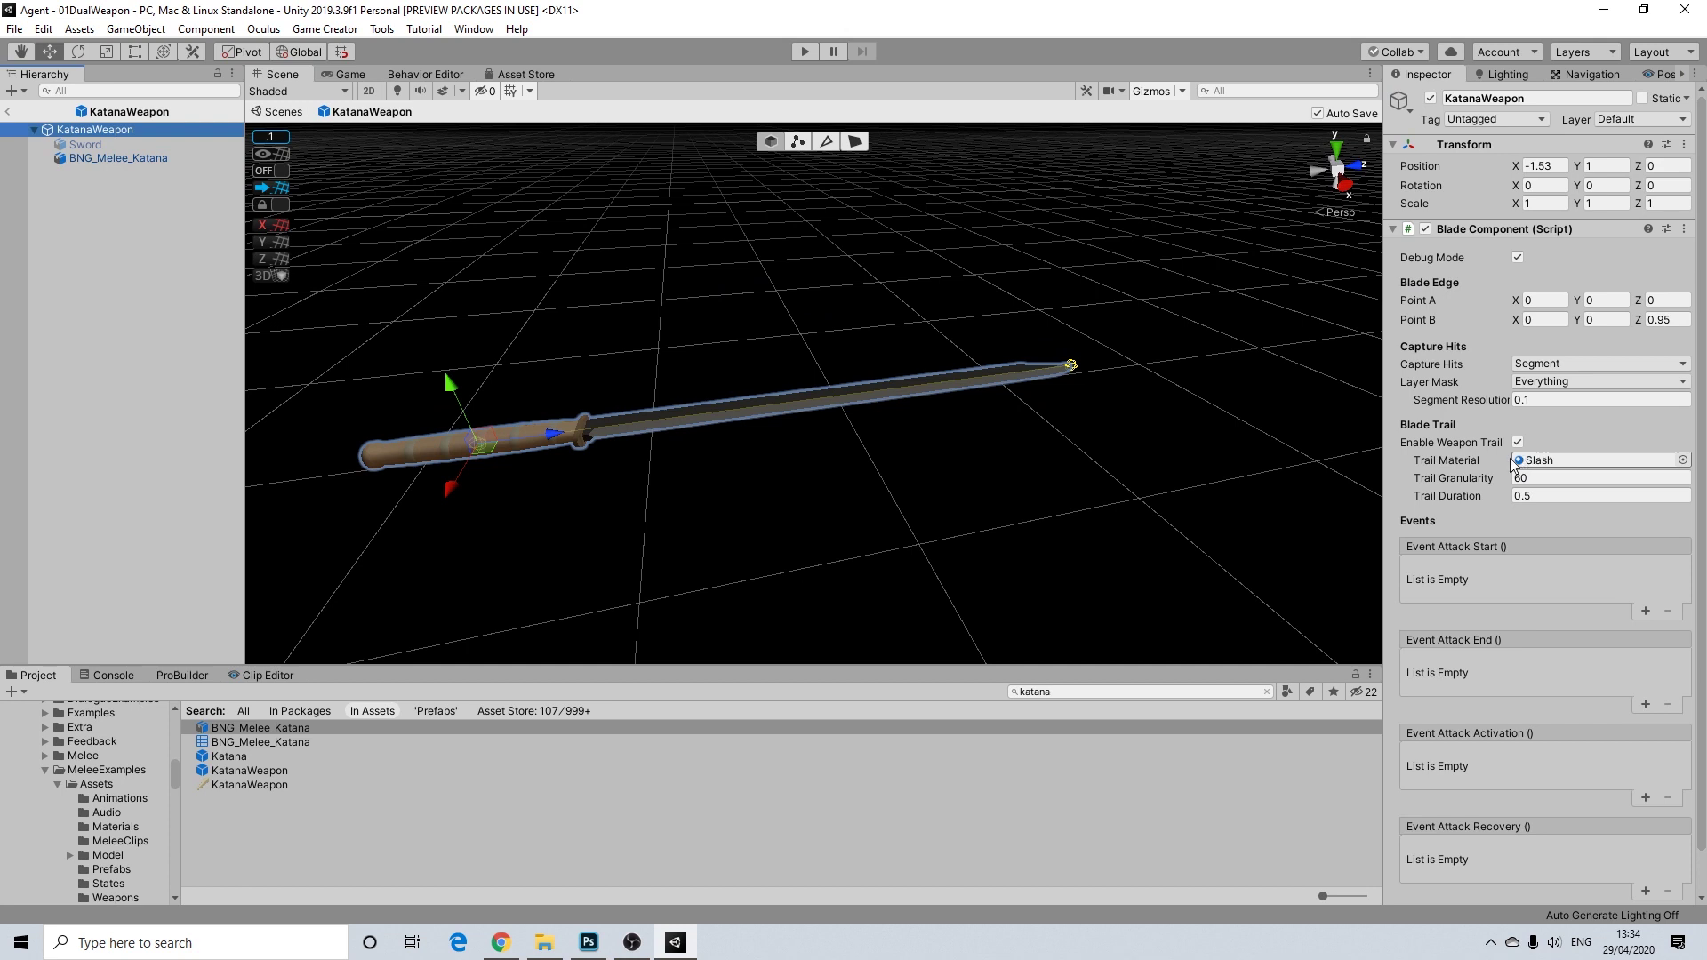
alt+drag(695, 444, 830, 434)
scroll(831, 434, down, 3)
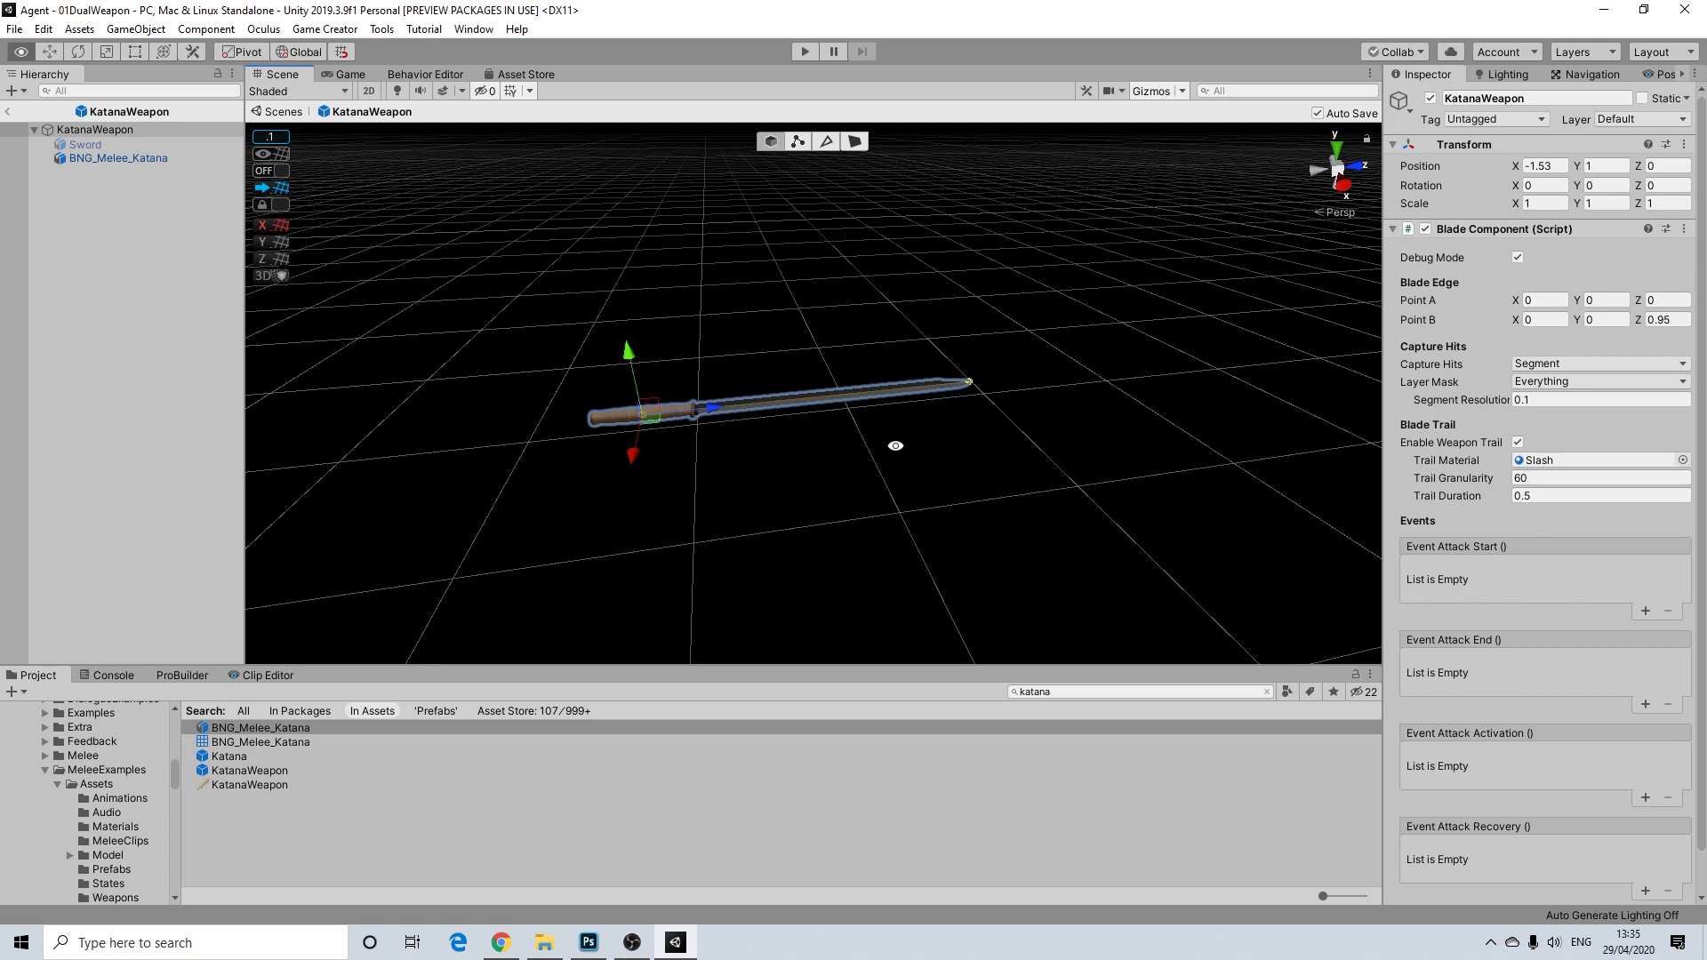
mouse_move(895, 445)
alt+mouse_down()
mouse_move(1231, 380)
mouse_move(895, 385)
mouse_move(758, 560)
mouse_move(868, 462)
alt+mouse_up()
alt+drag(775, 405, 1252, 459)
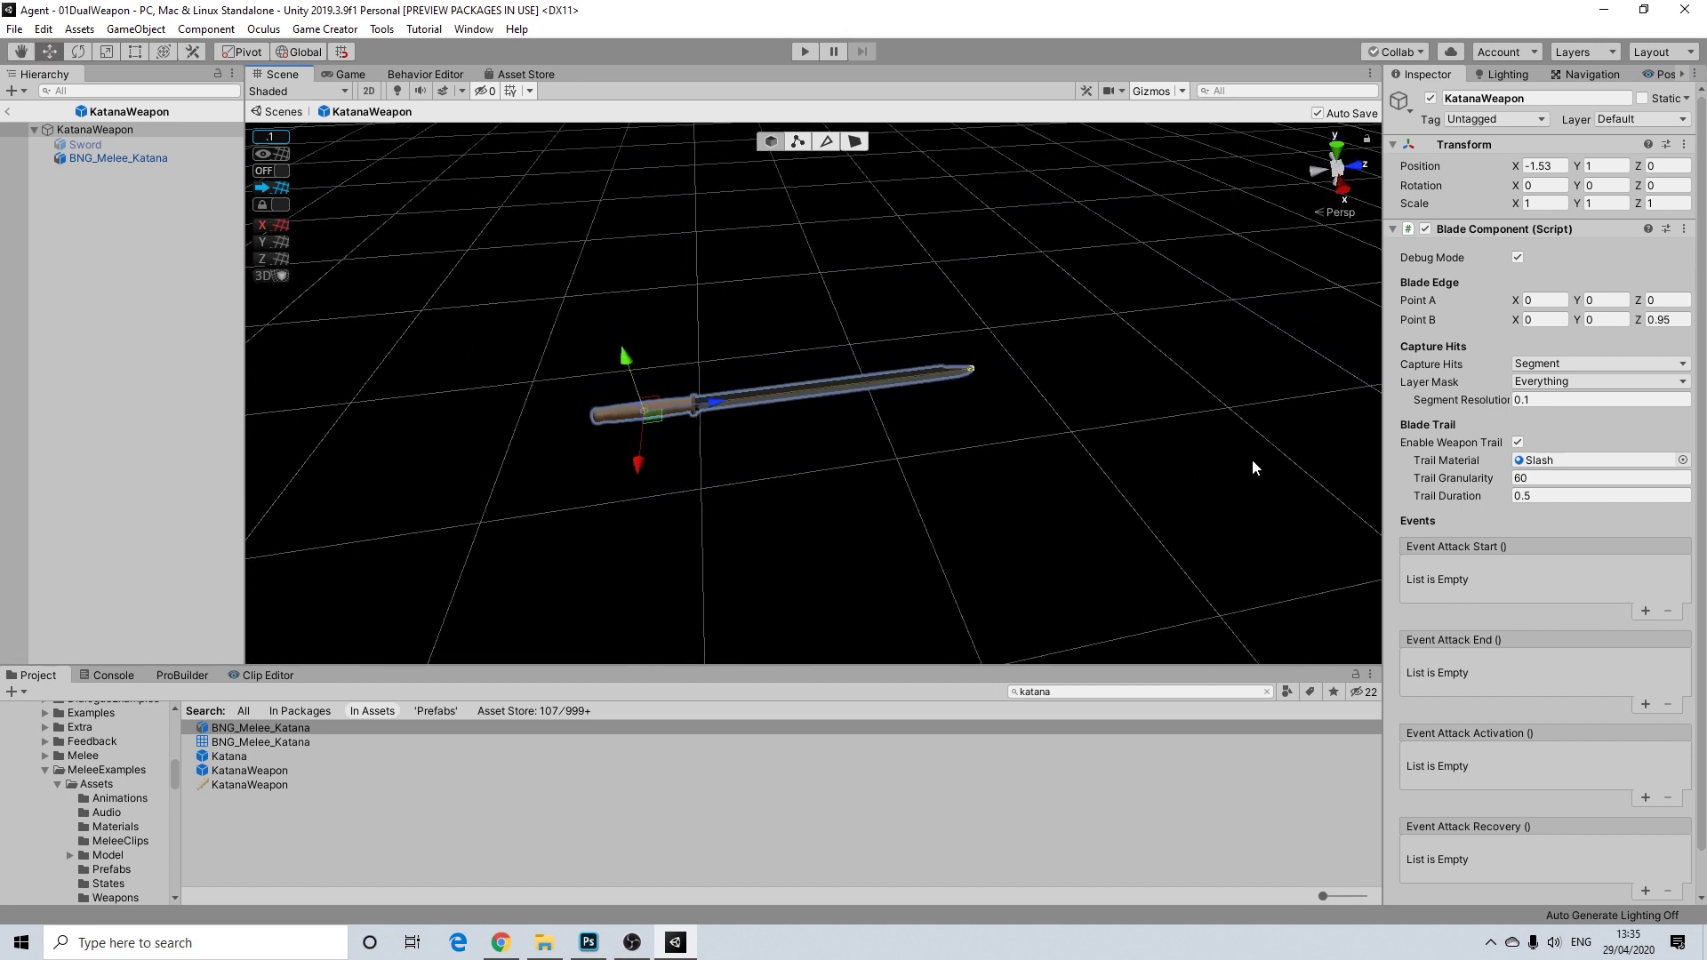
Step: Open the Slash trail material referenced by the Blade Component and locate its albedo texture in the Materials folder
click(1533, 462)
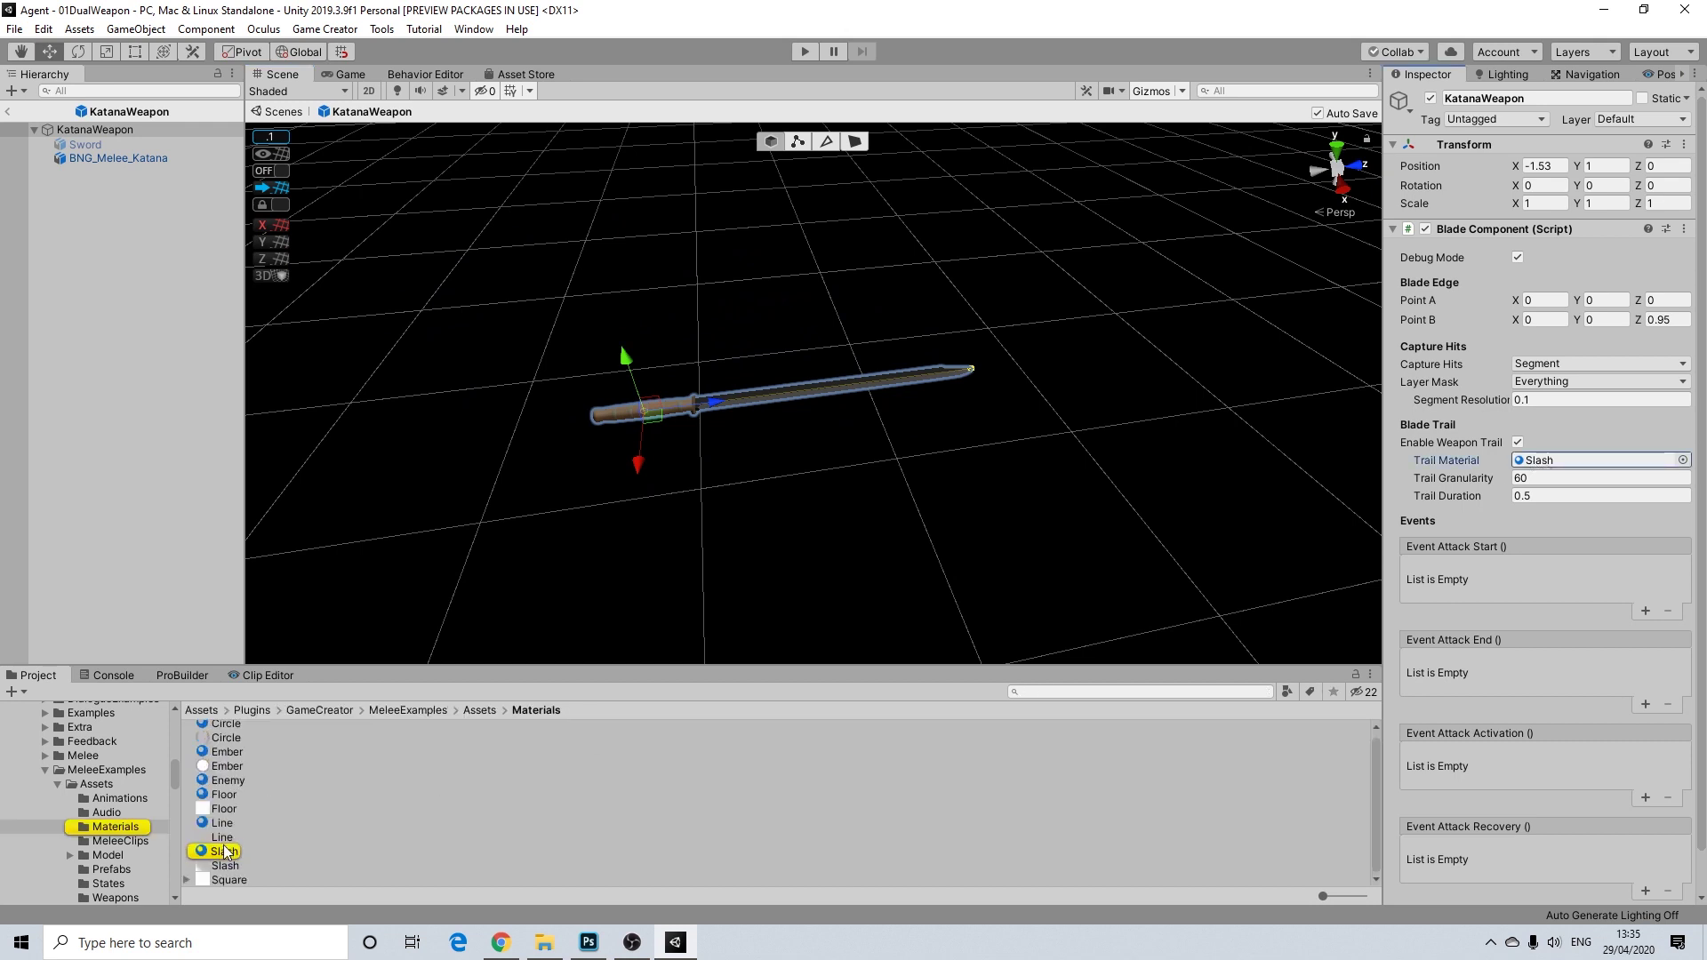
click(225, 852)
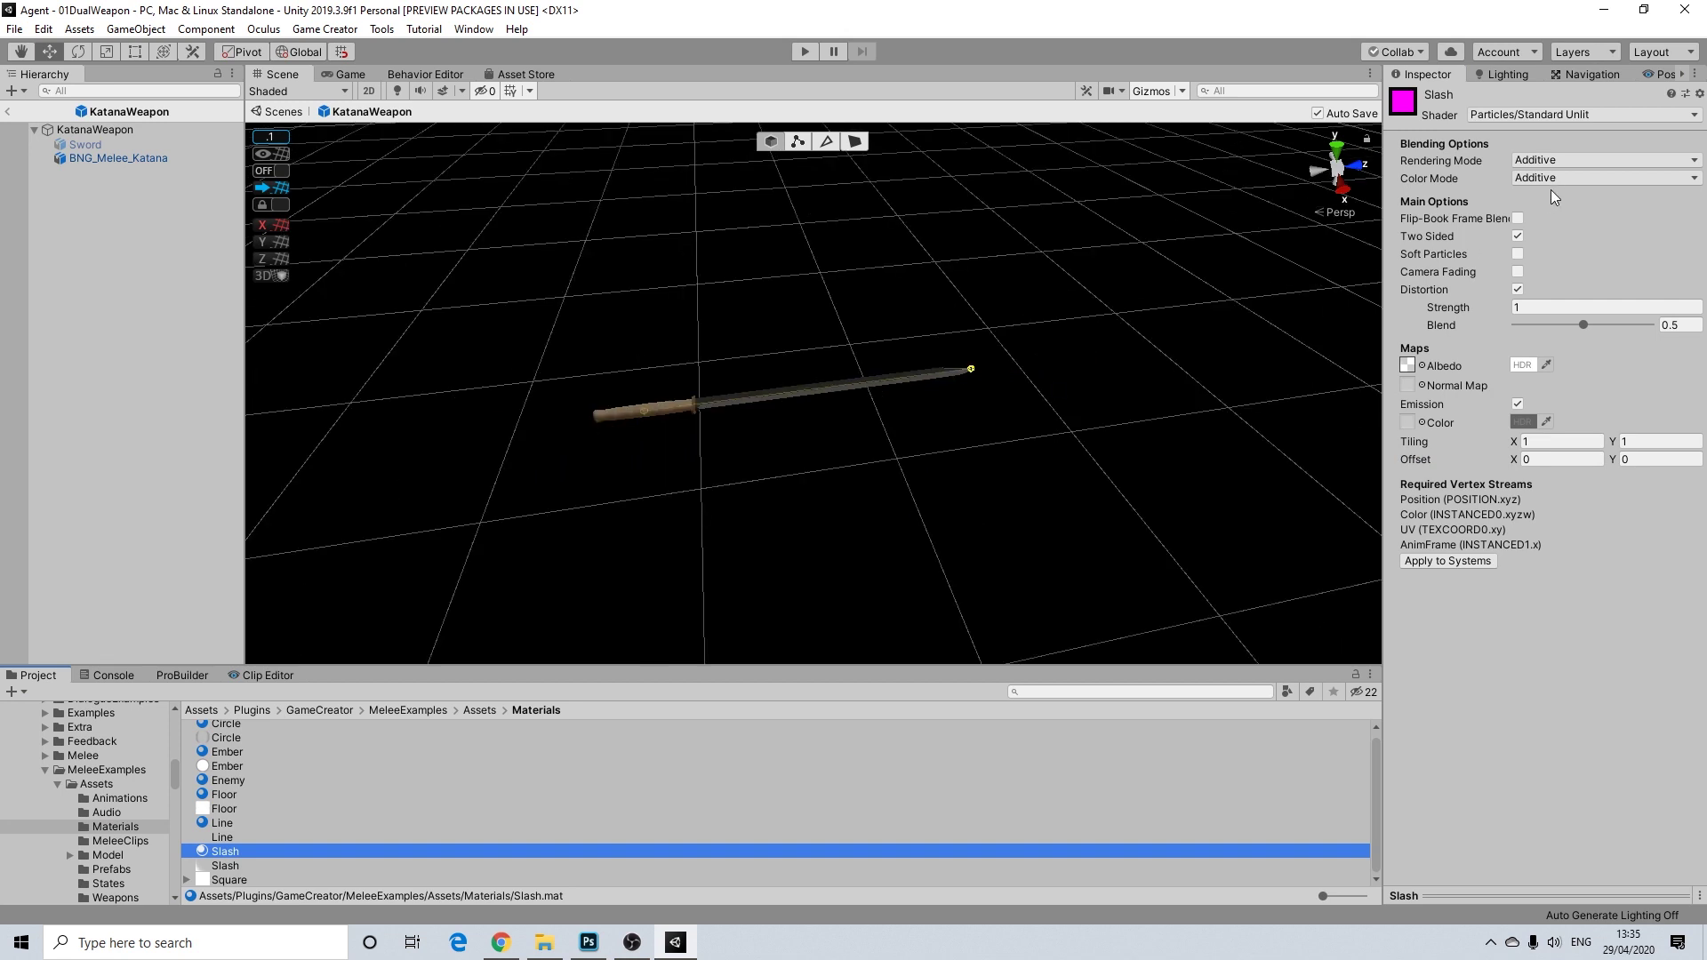
click(1421, 367)
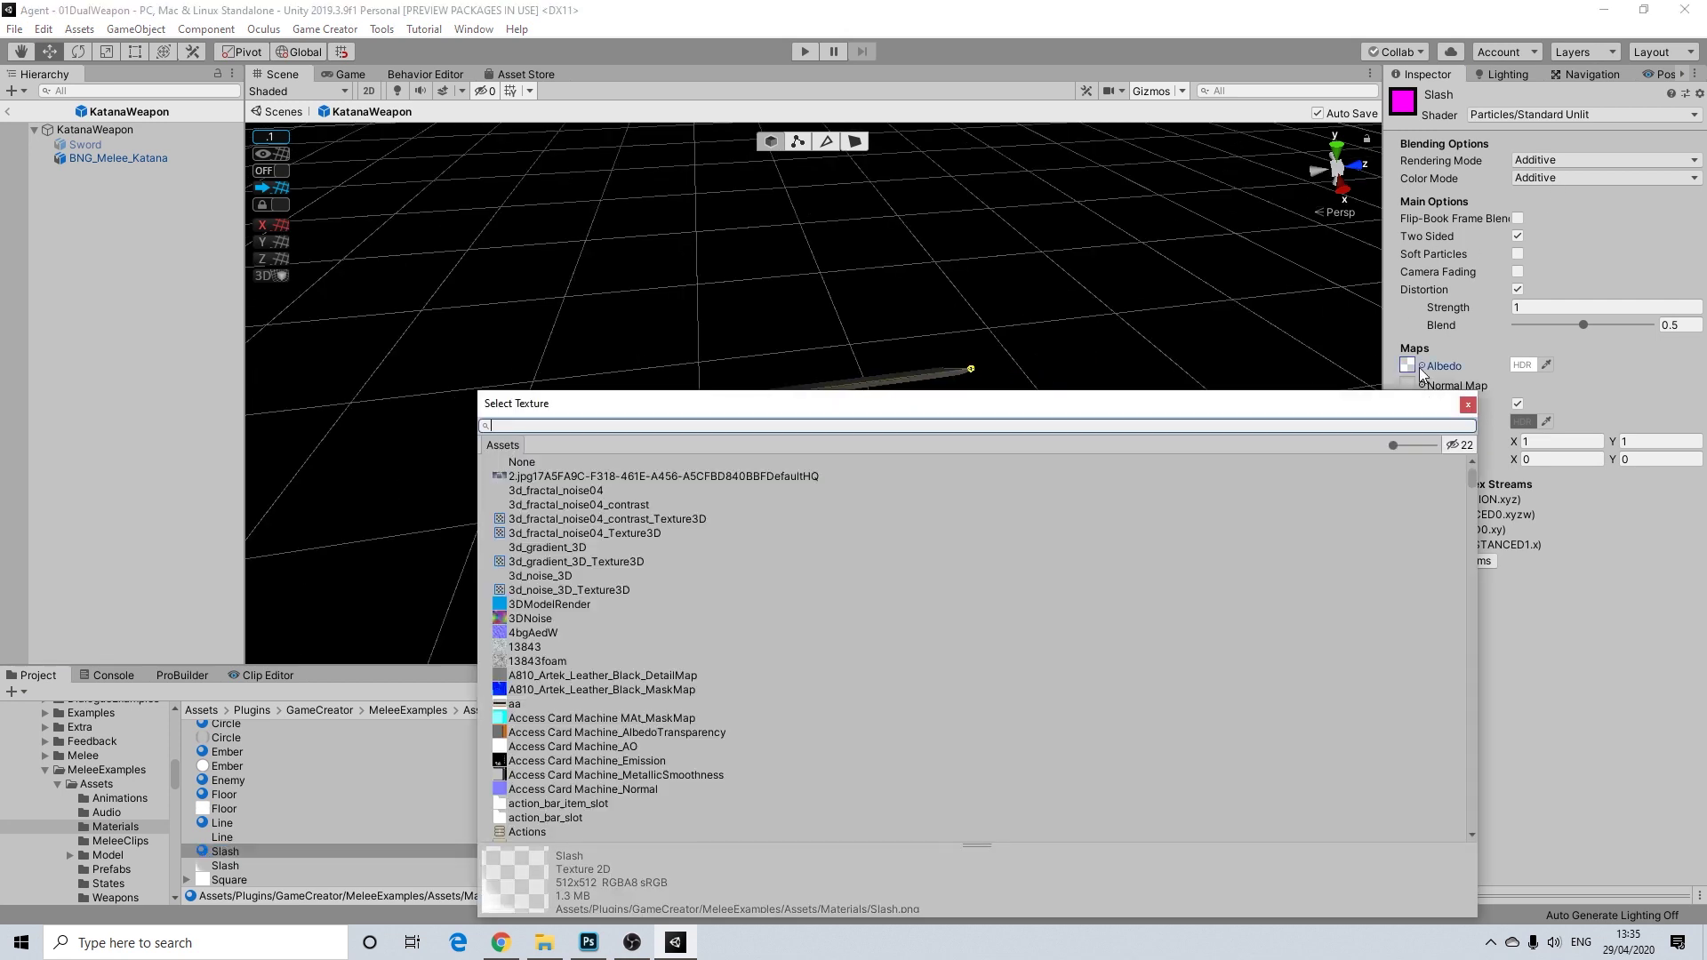
click(1467, 405)
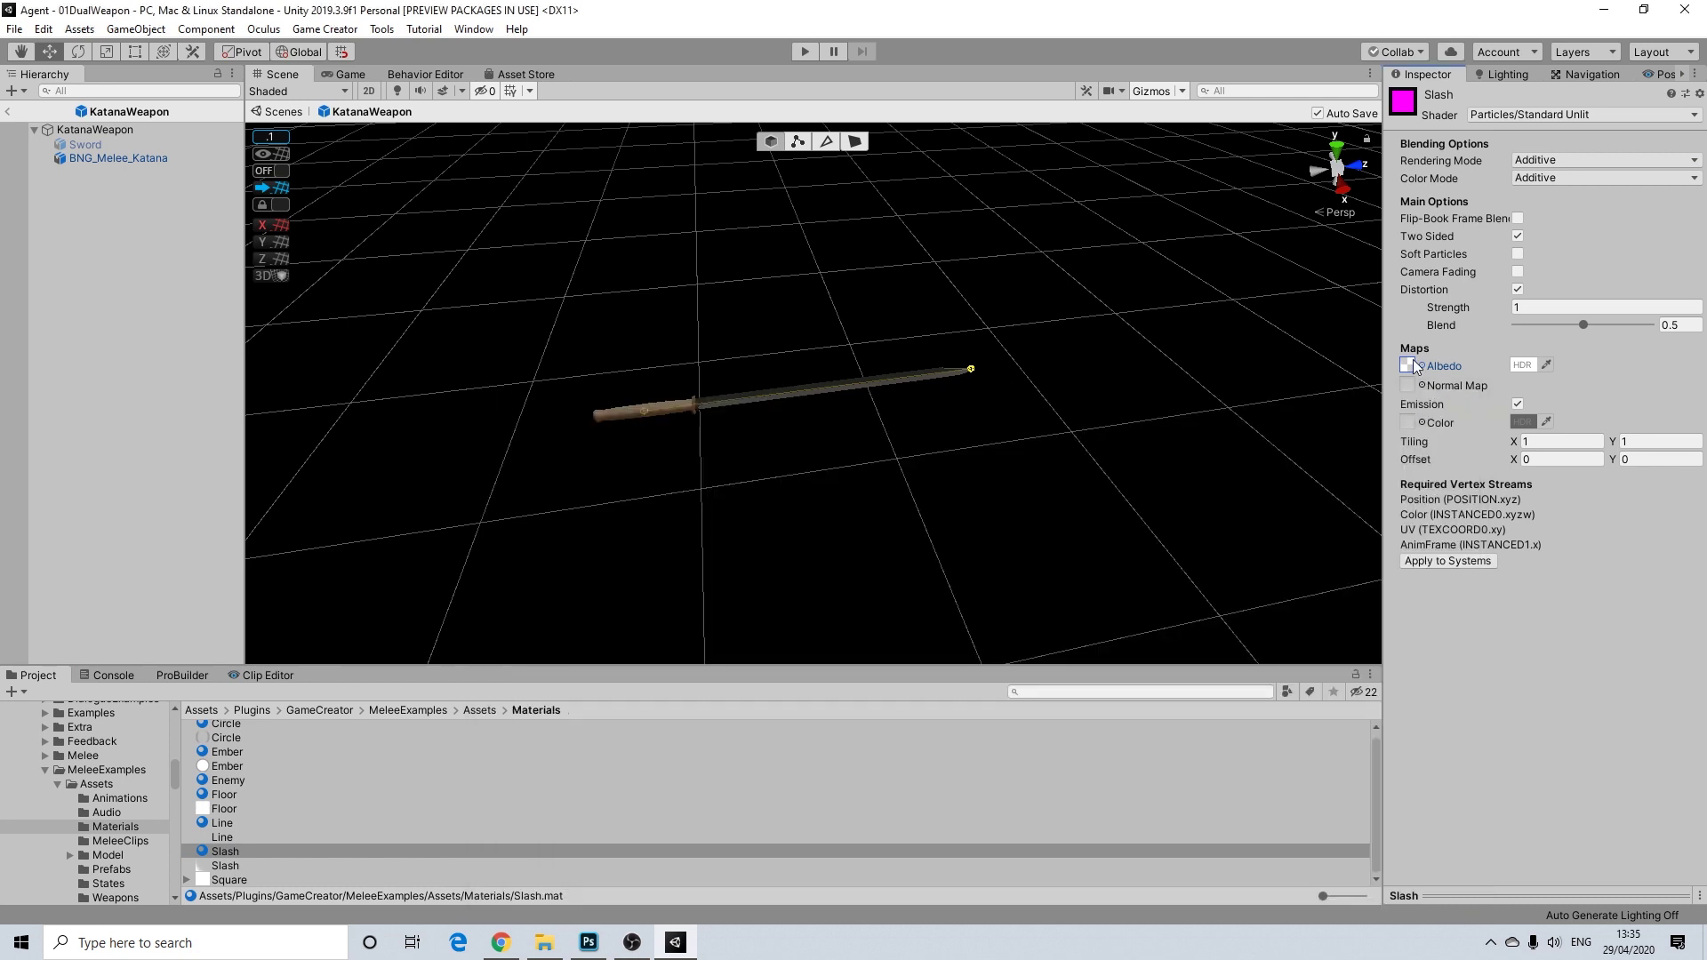
click(1406, 365)
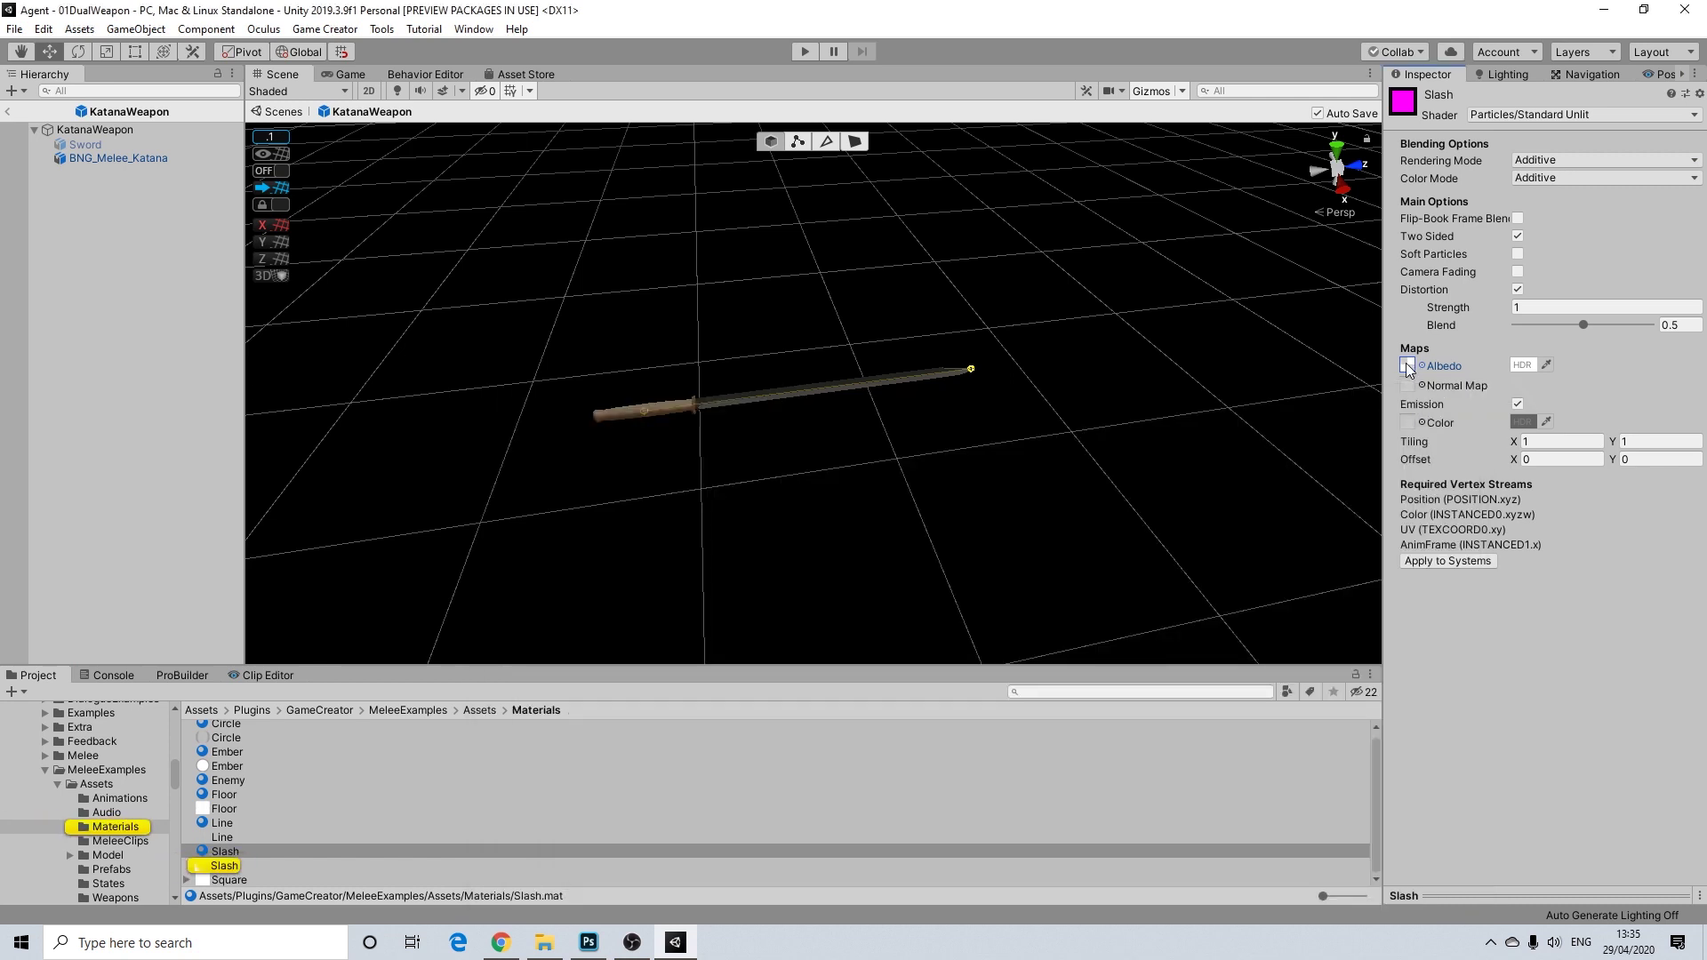
Step: Change the Slash material's shader to HDRP/Unlit
click(1502, 113)
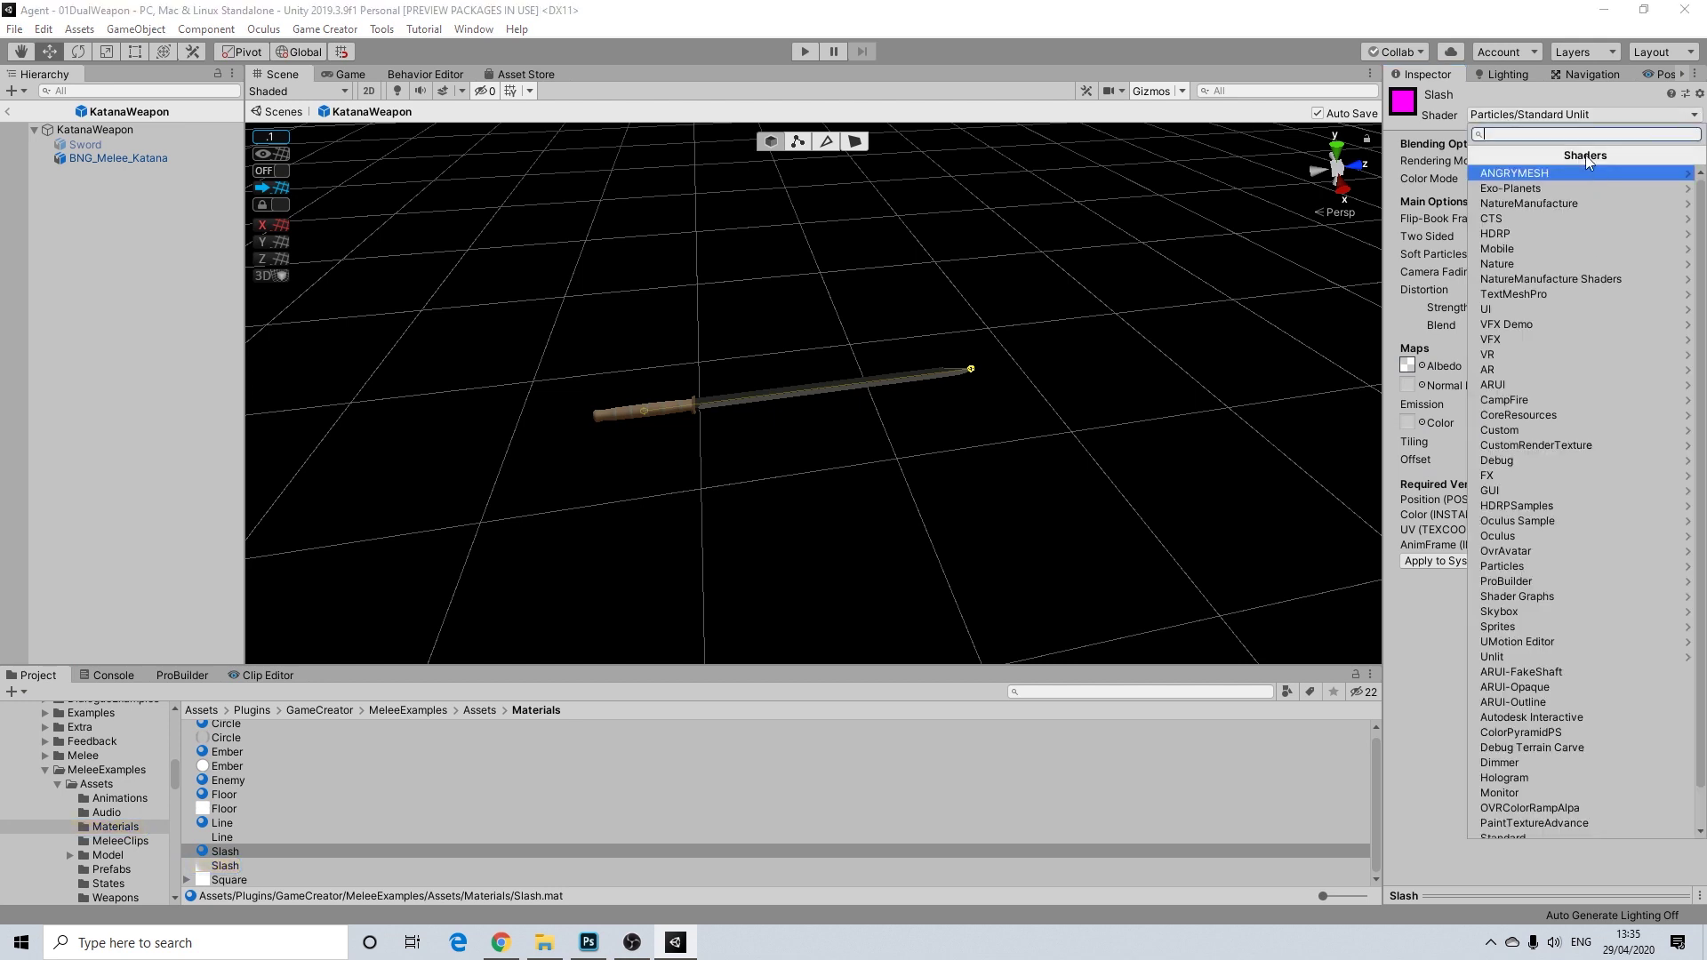
click(1427, 661)
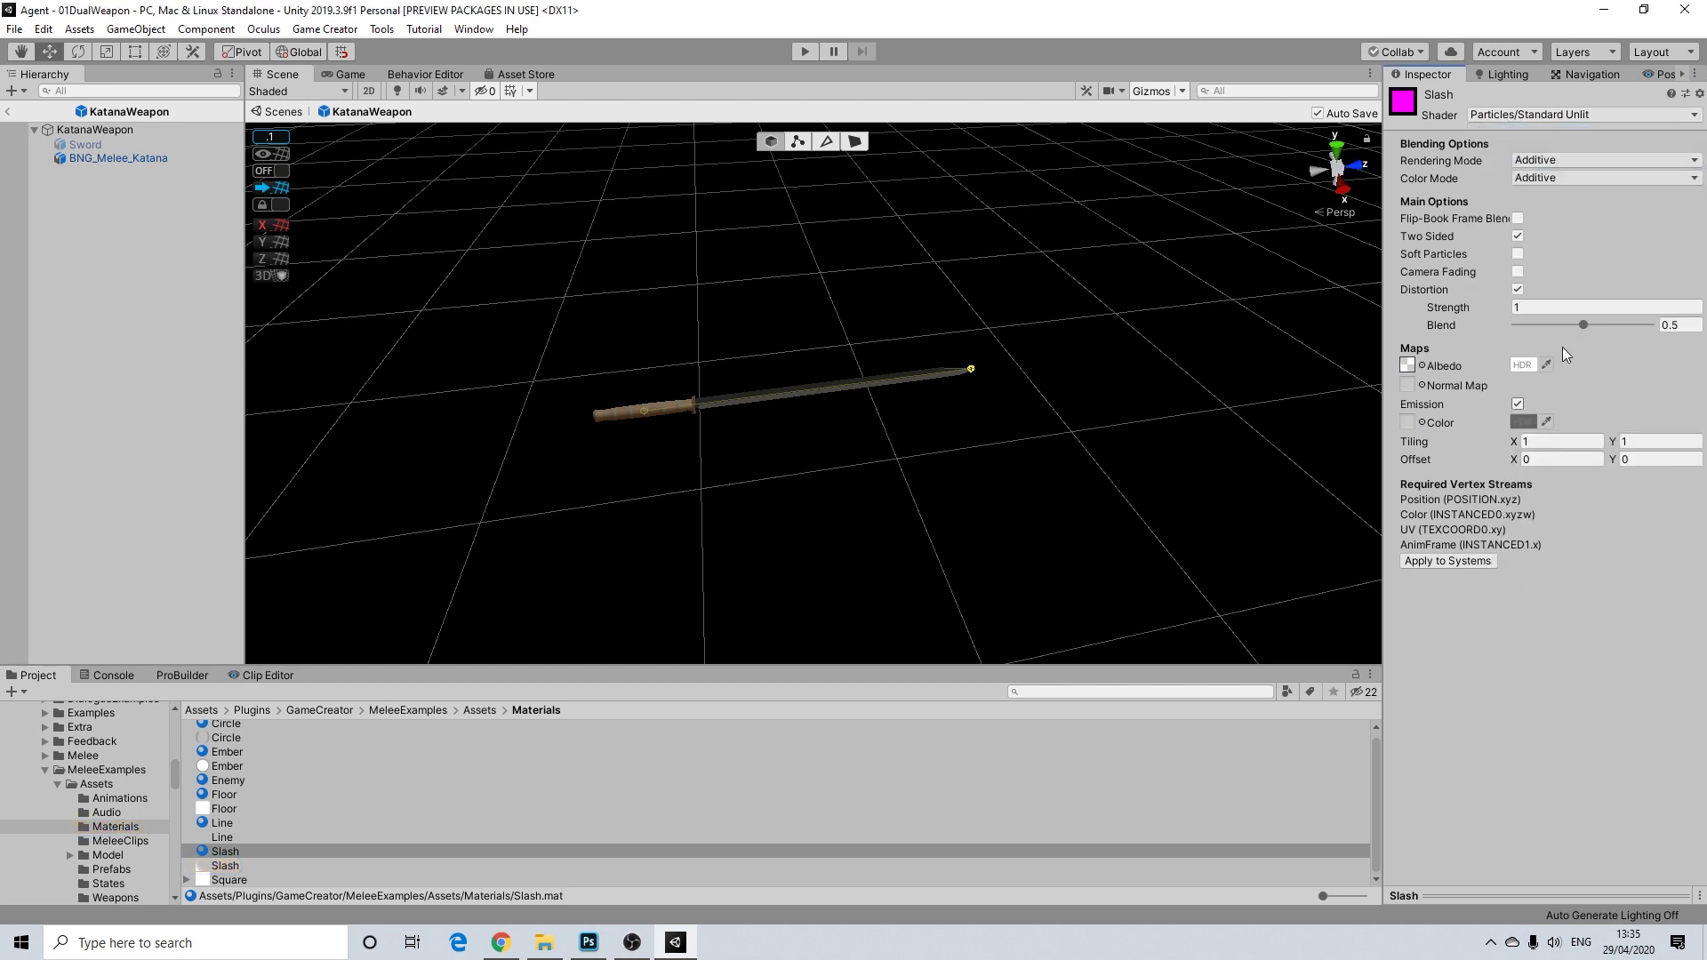
click(1499, 112)
click(1545, 230)
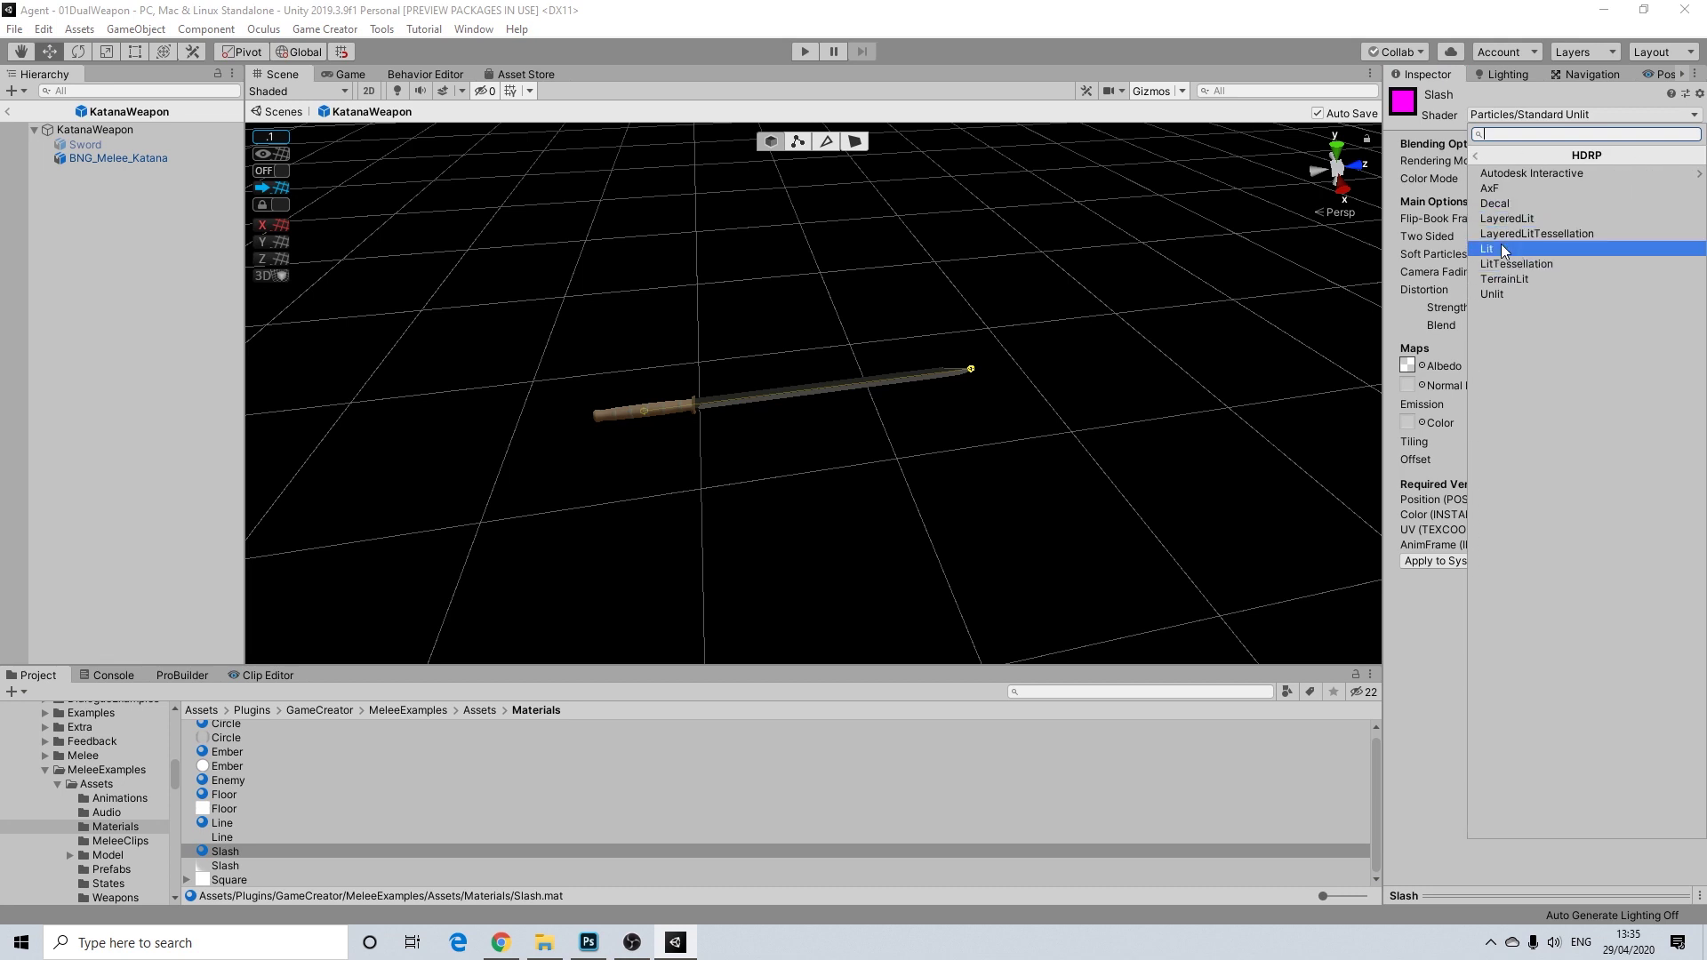
click(1499, 293)
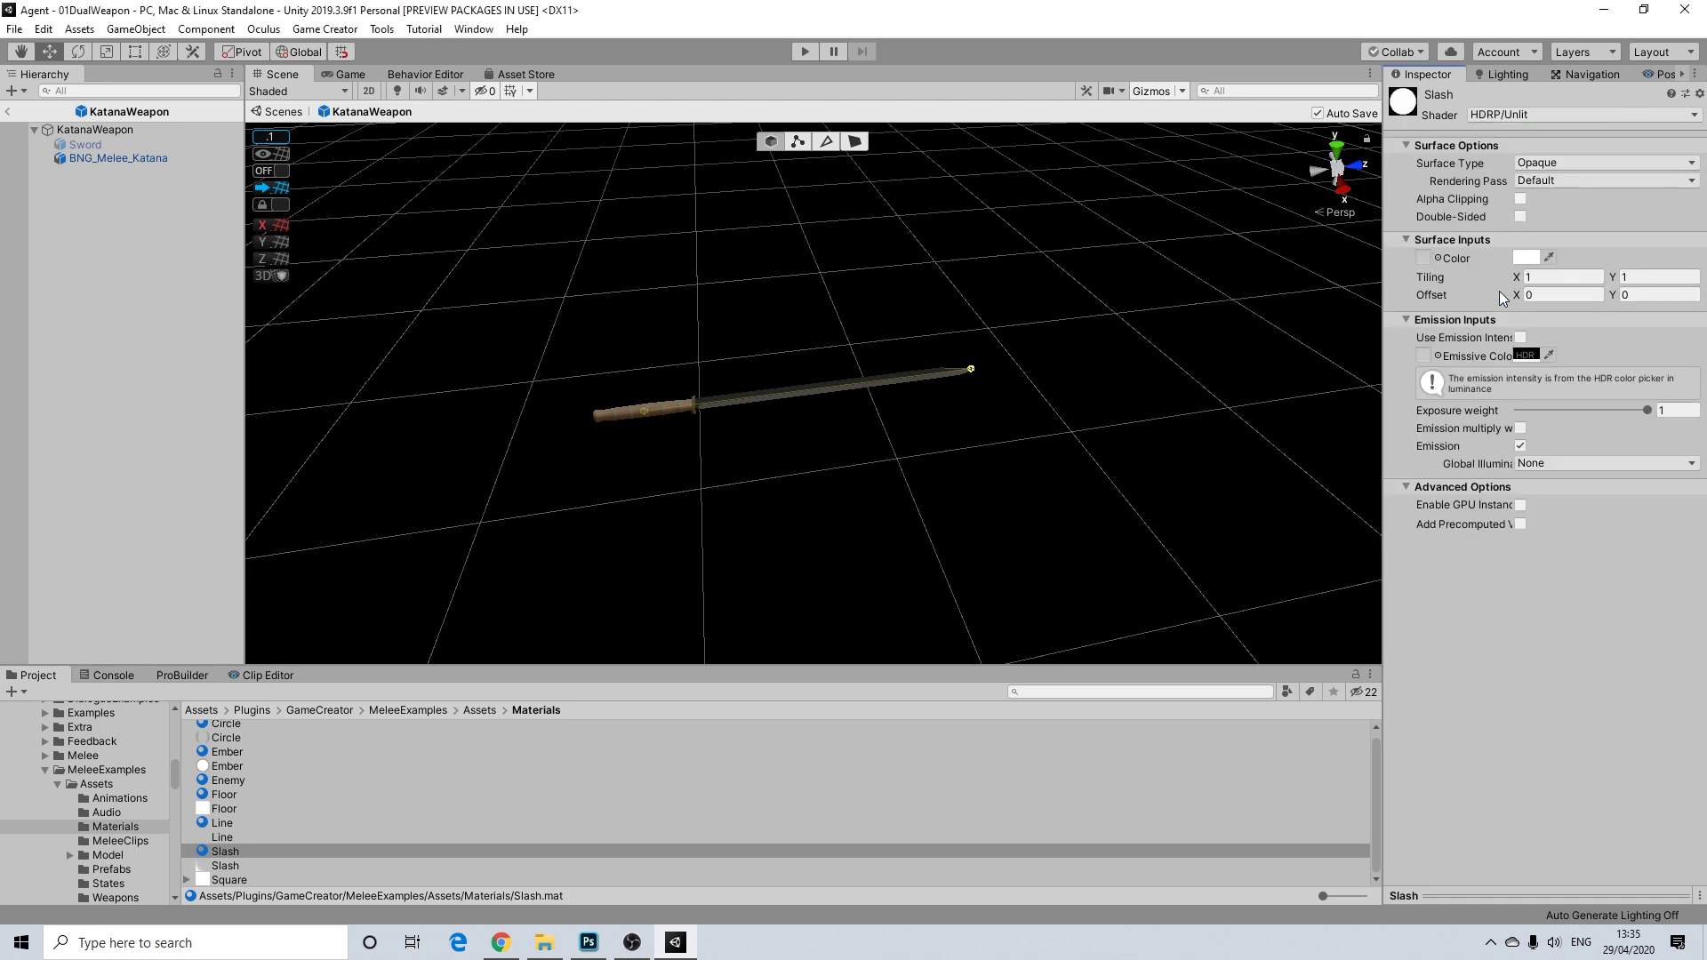
Step: Set the Slash material's surface type to Transparent, enable Double-Sided and set the blending mode to Additive
click(1541, 164)
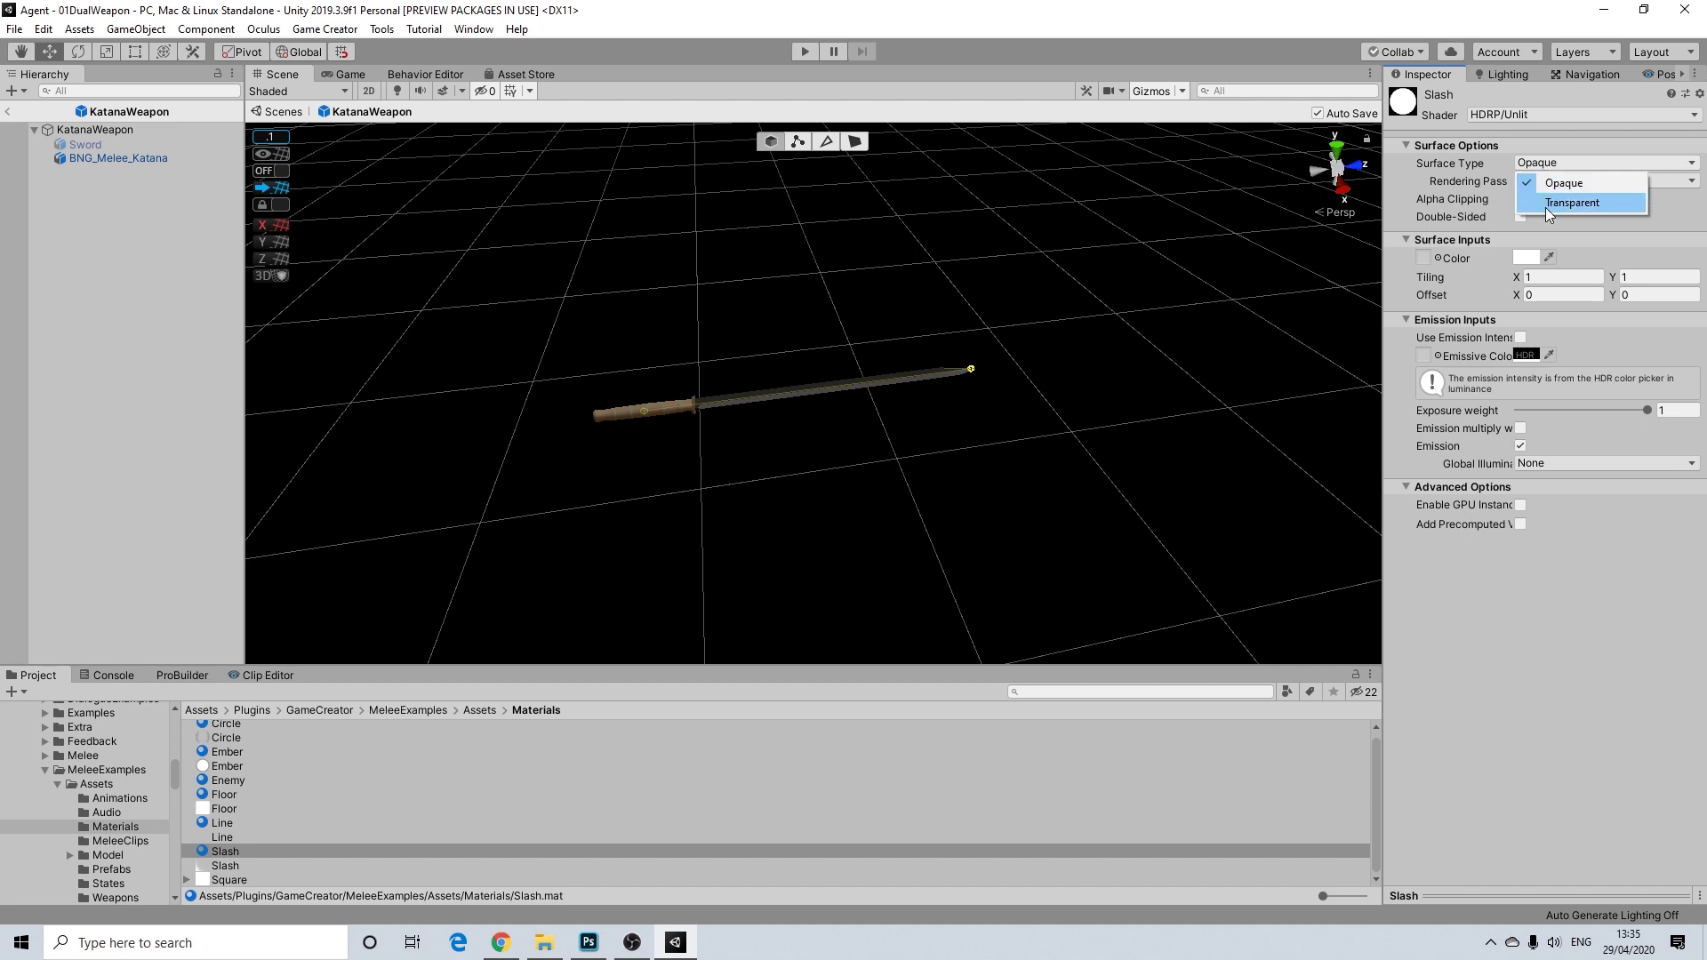
click(1547, 204)
click(1551, 180)
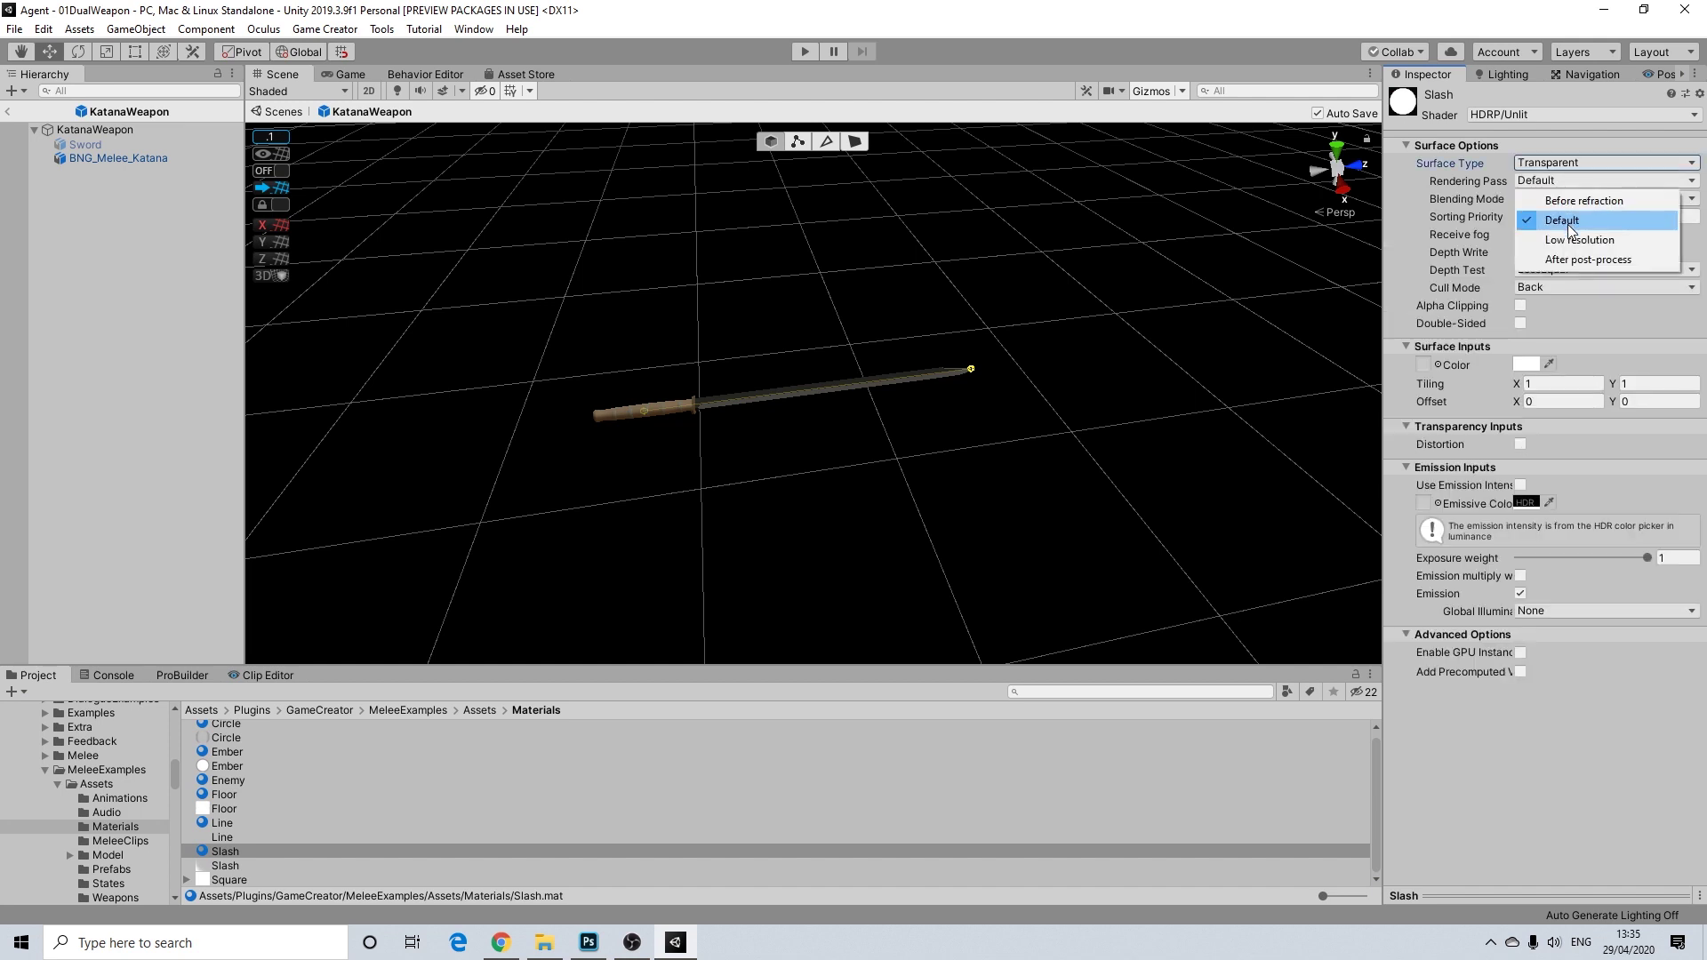
click(1506, 229)
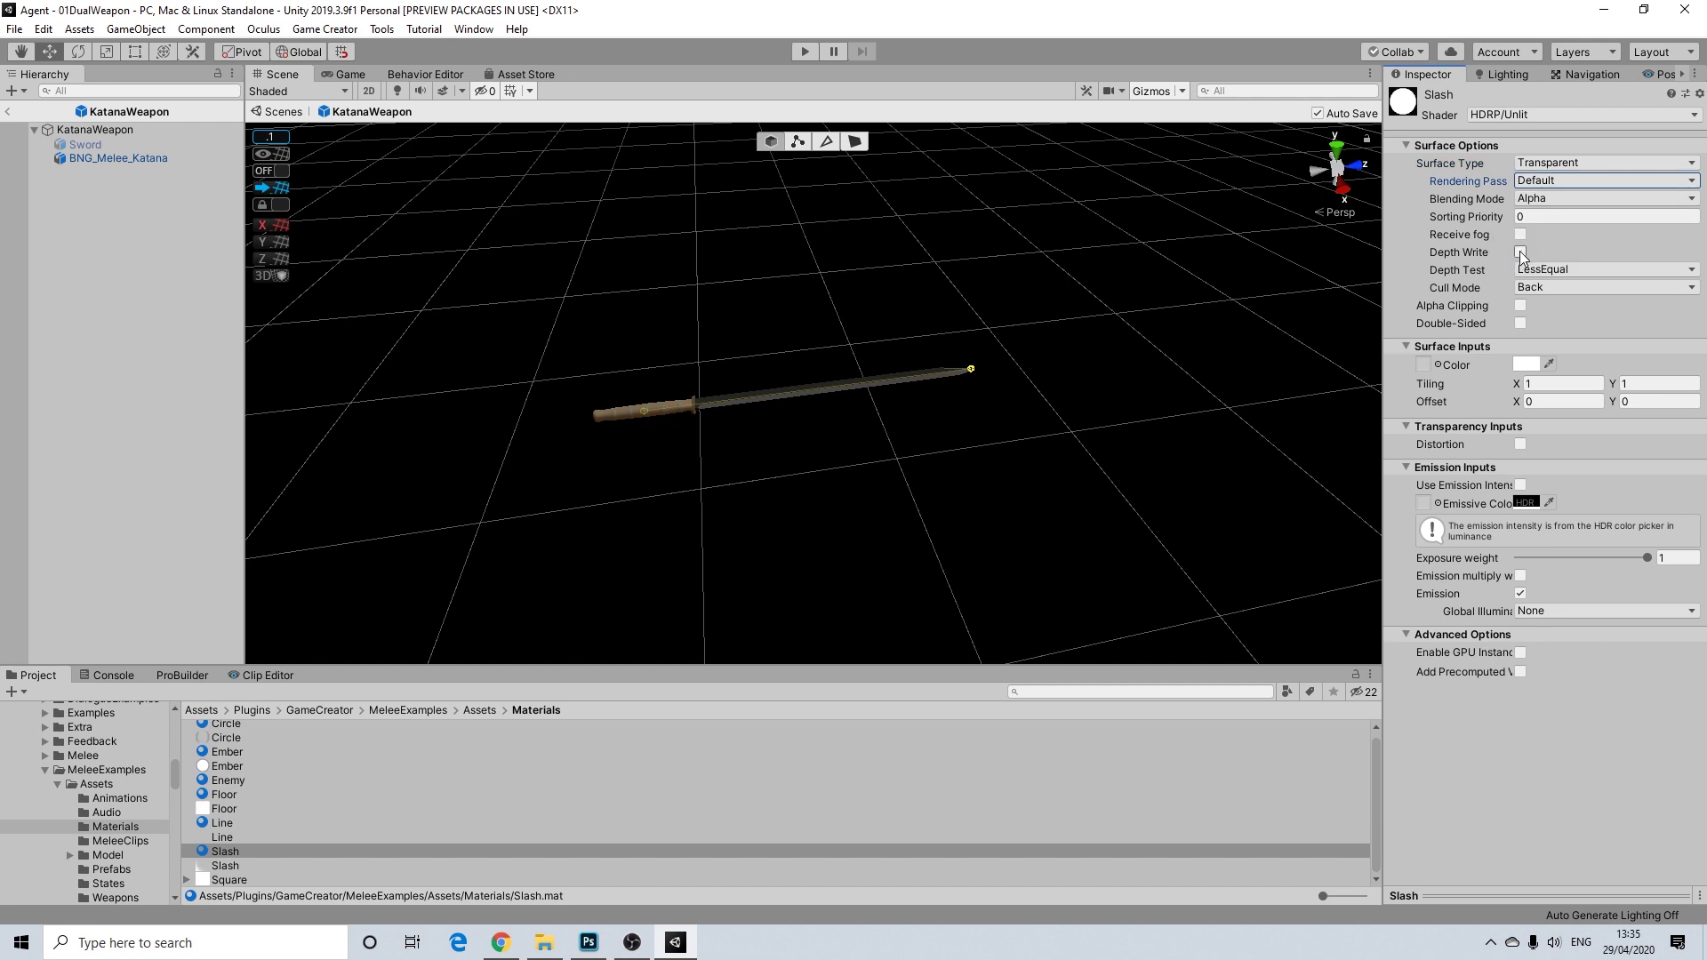
click(1520, 324)
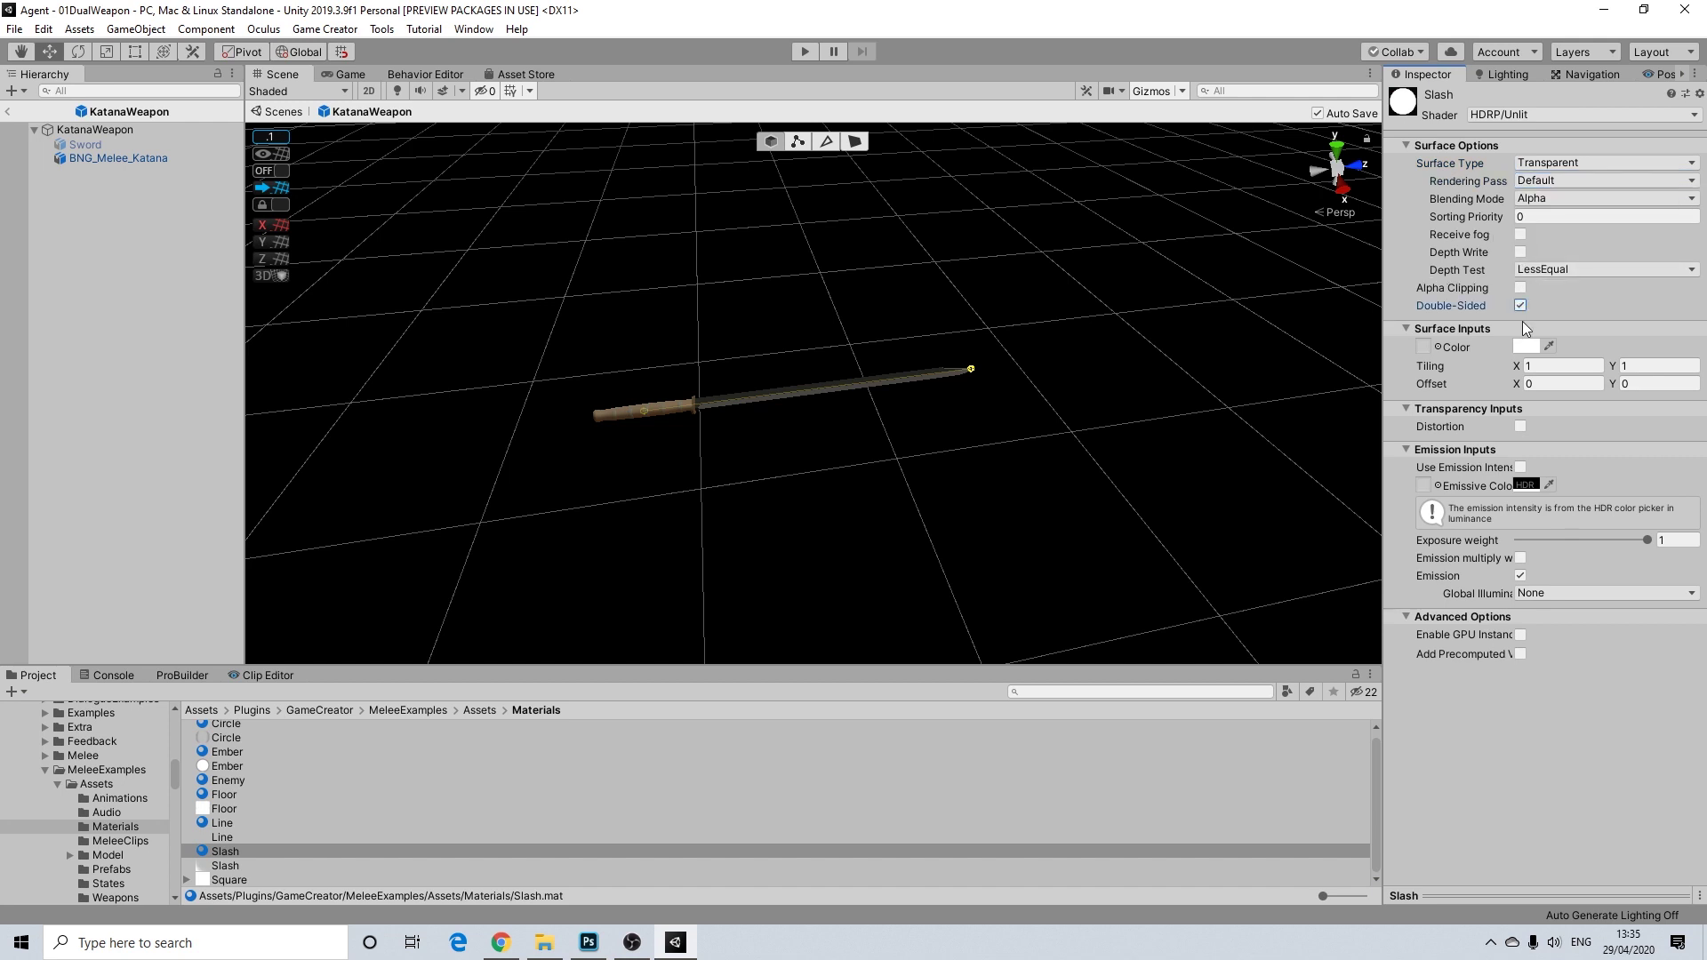
click(1539, 269)
click(1540, 270)
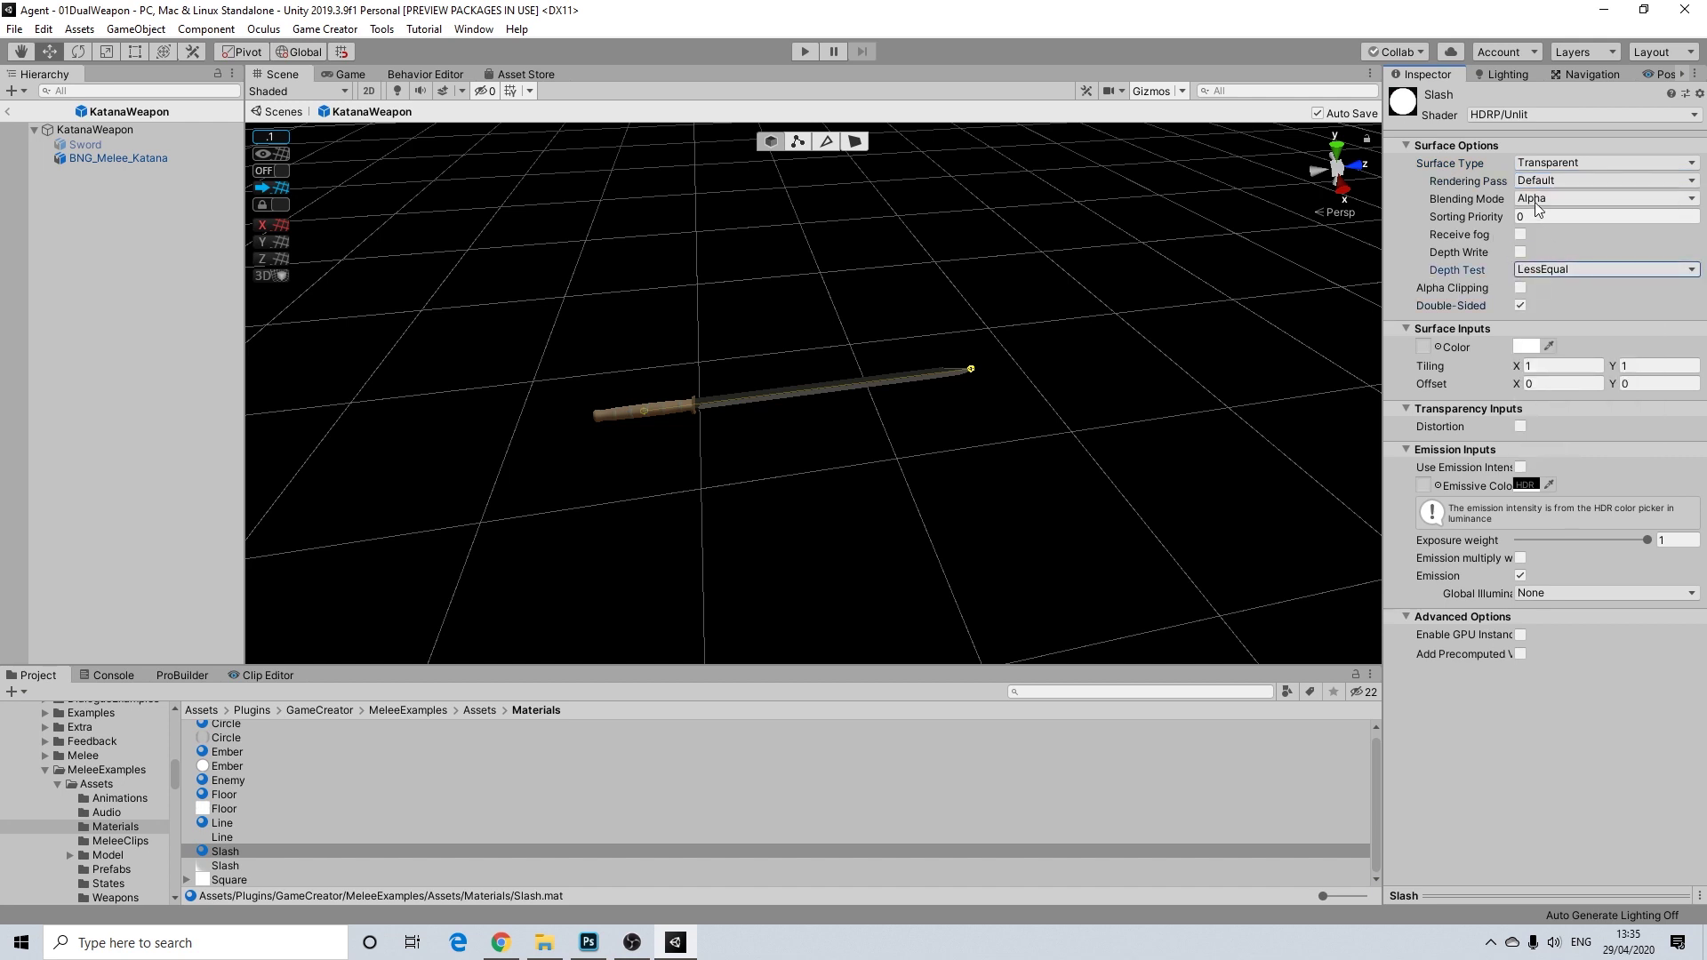
click(1552, 198)
click(1563, 239)
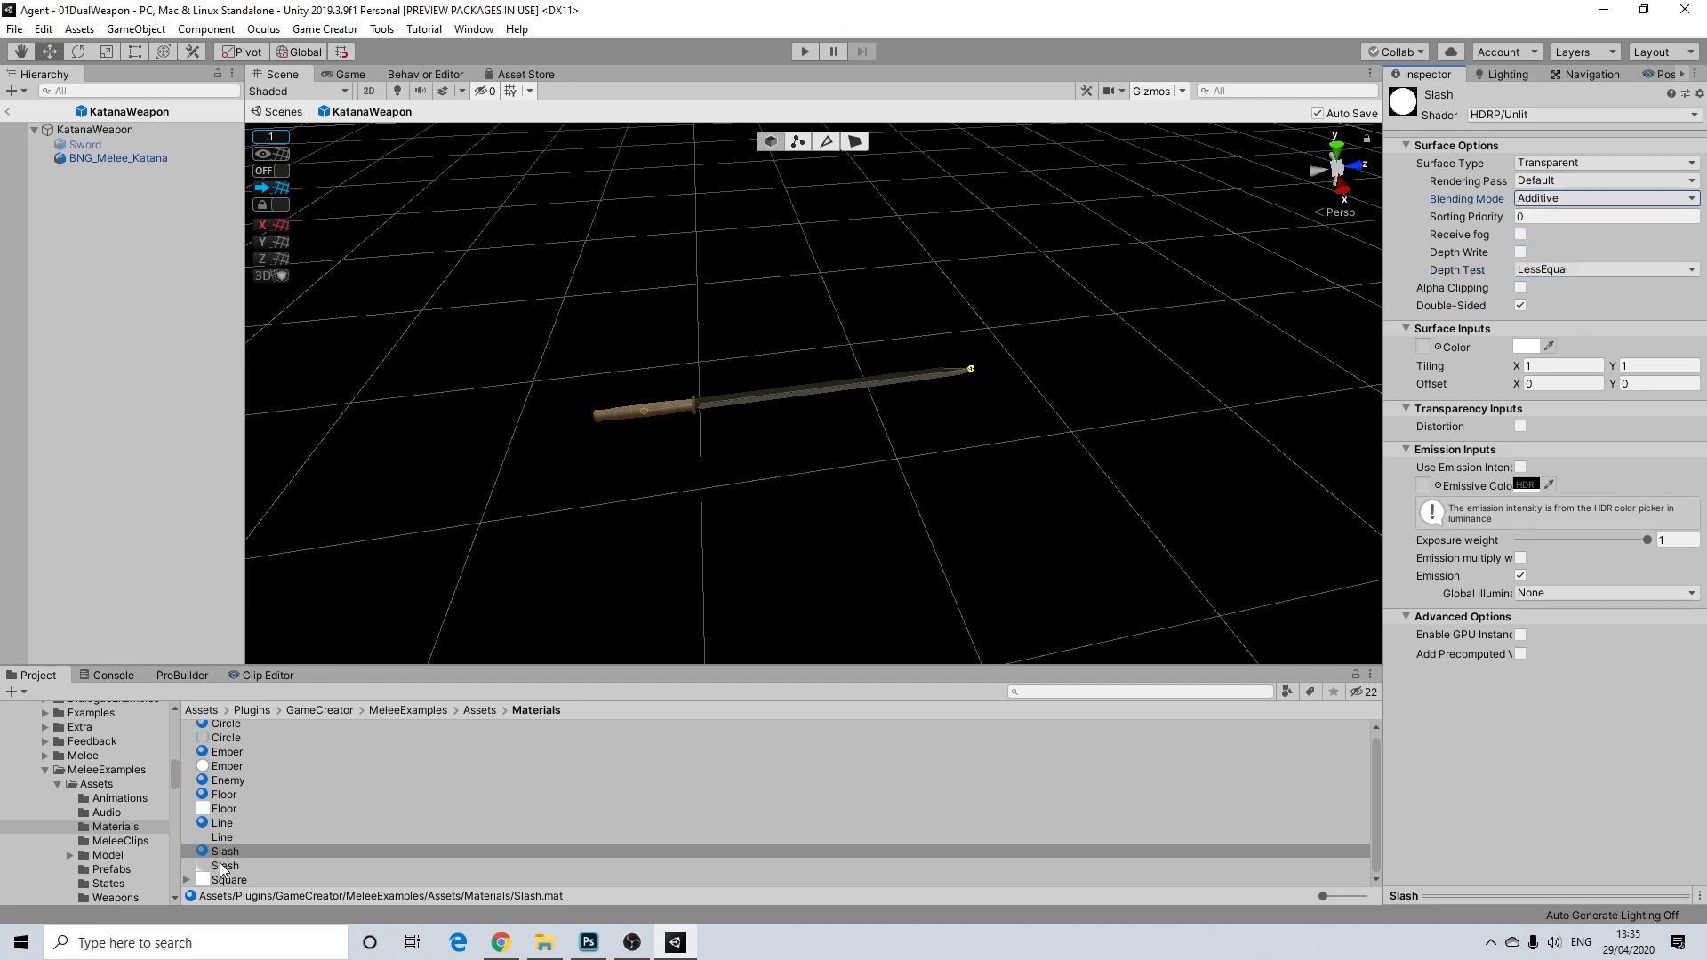
Step: Assign the Slash texture from the Materials folder as the Slash material's color map
drag(224, 867, 1431, 353)
drag(1429, 352, 1442, 359)
alt+drag(835, 320, 903, 370)
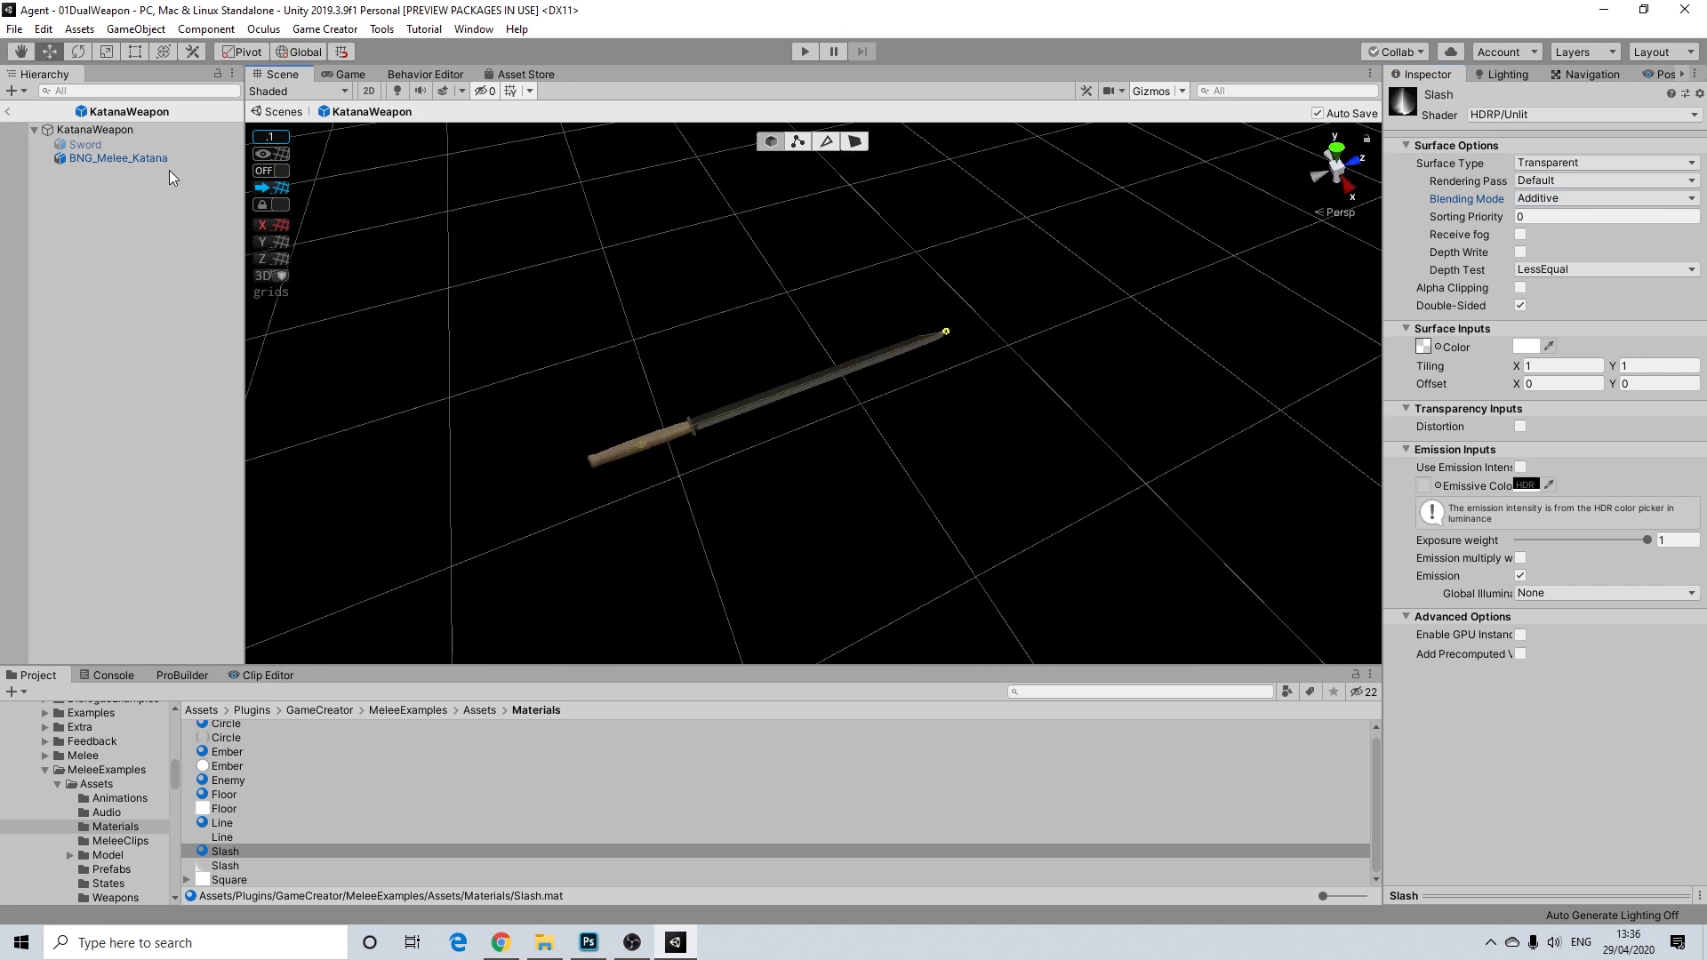
Step: Delete the disabled Sword object from the KatanaWeapon prefab and return to the 01DualWeapon scene
click(89, 131)
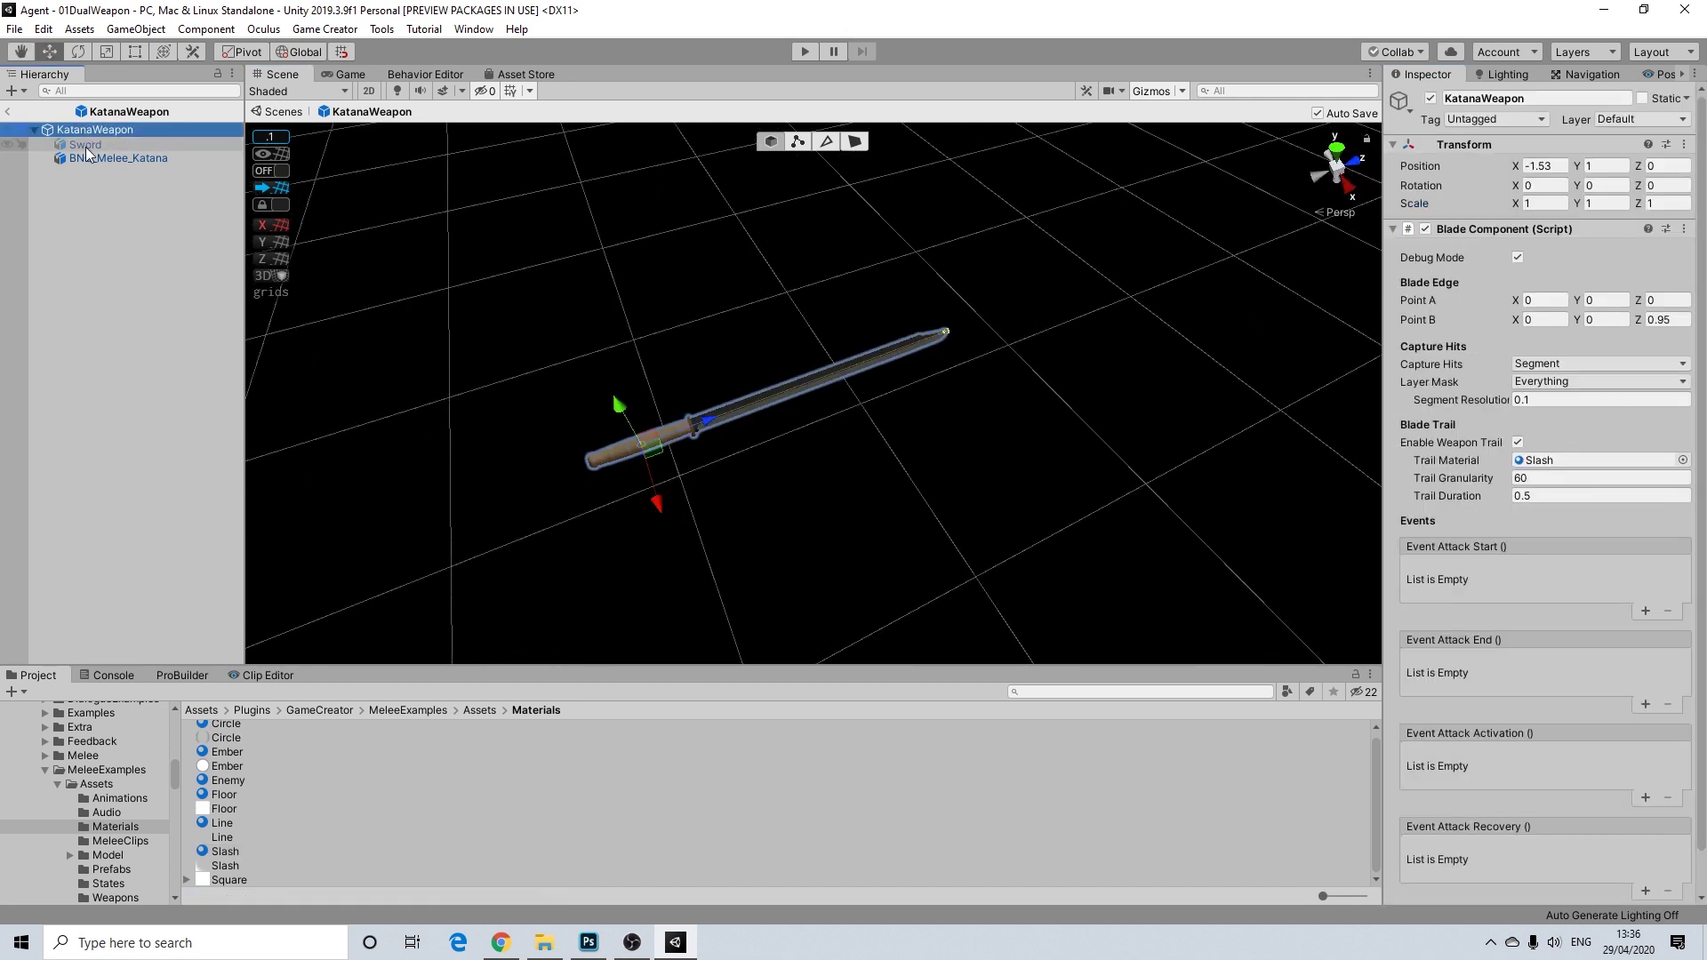
click(85, 145)
alt+drag(712, 522, 724, 341)
click(123, 130)
click(101, 142)
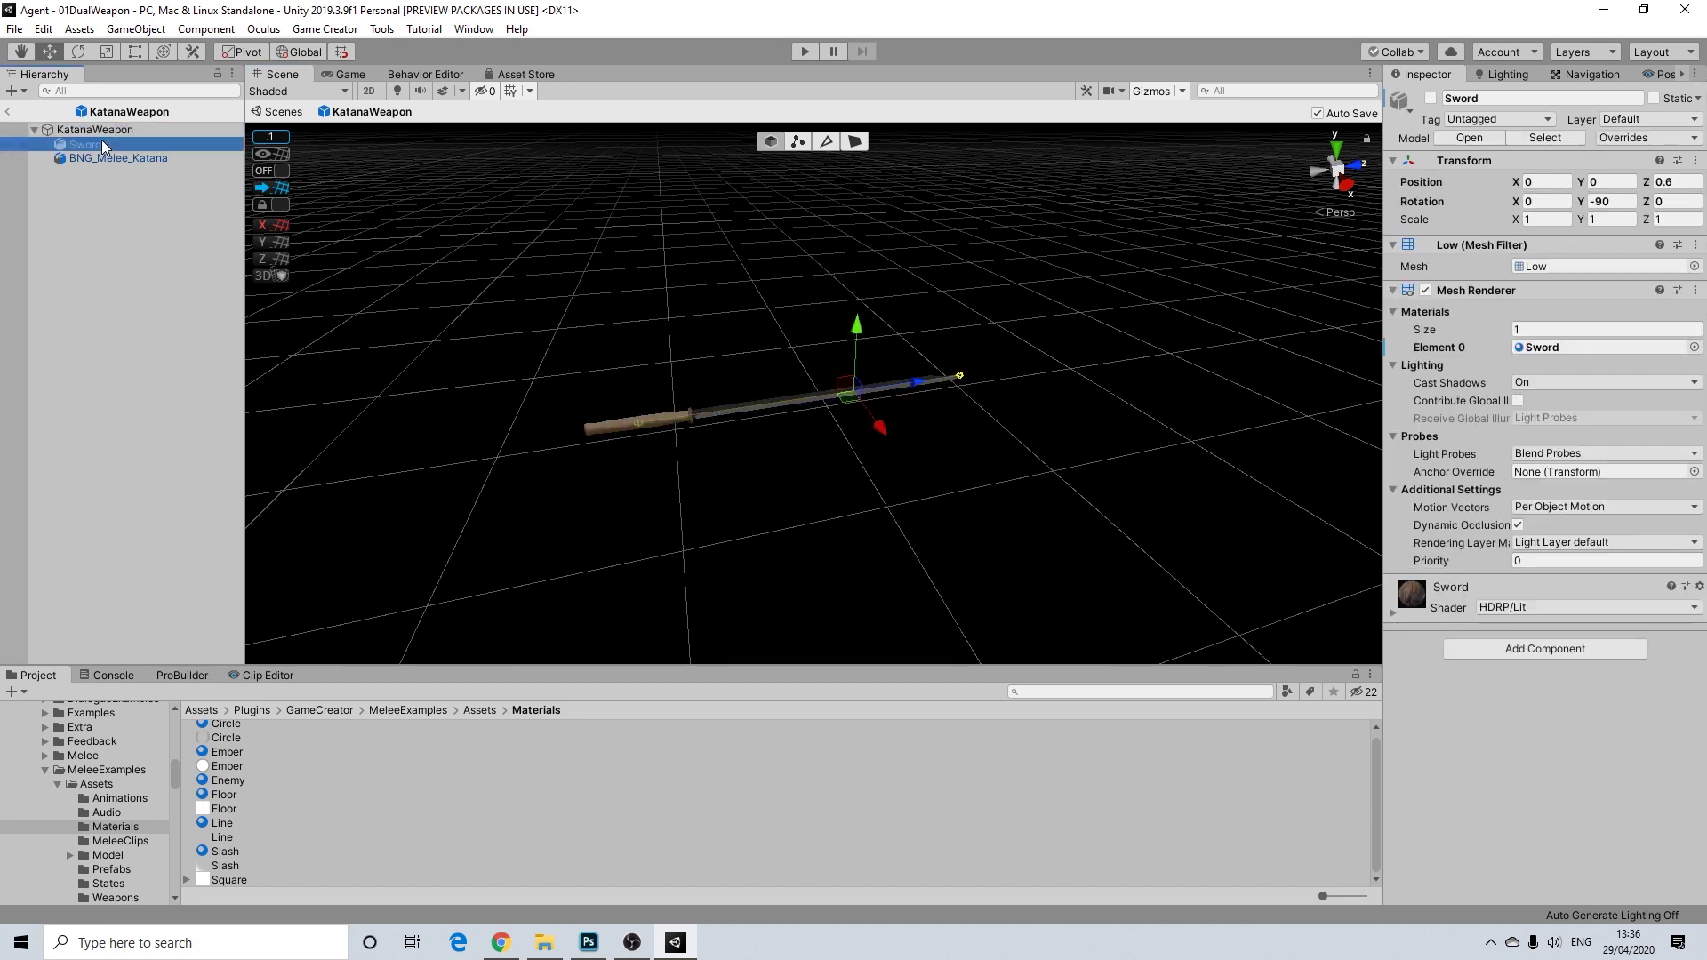
key(Delete)
click(98, 130)
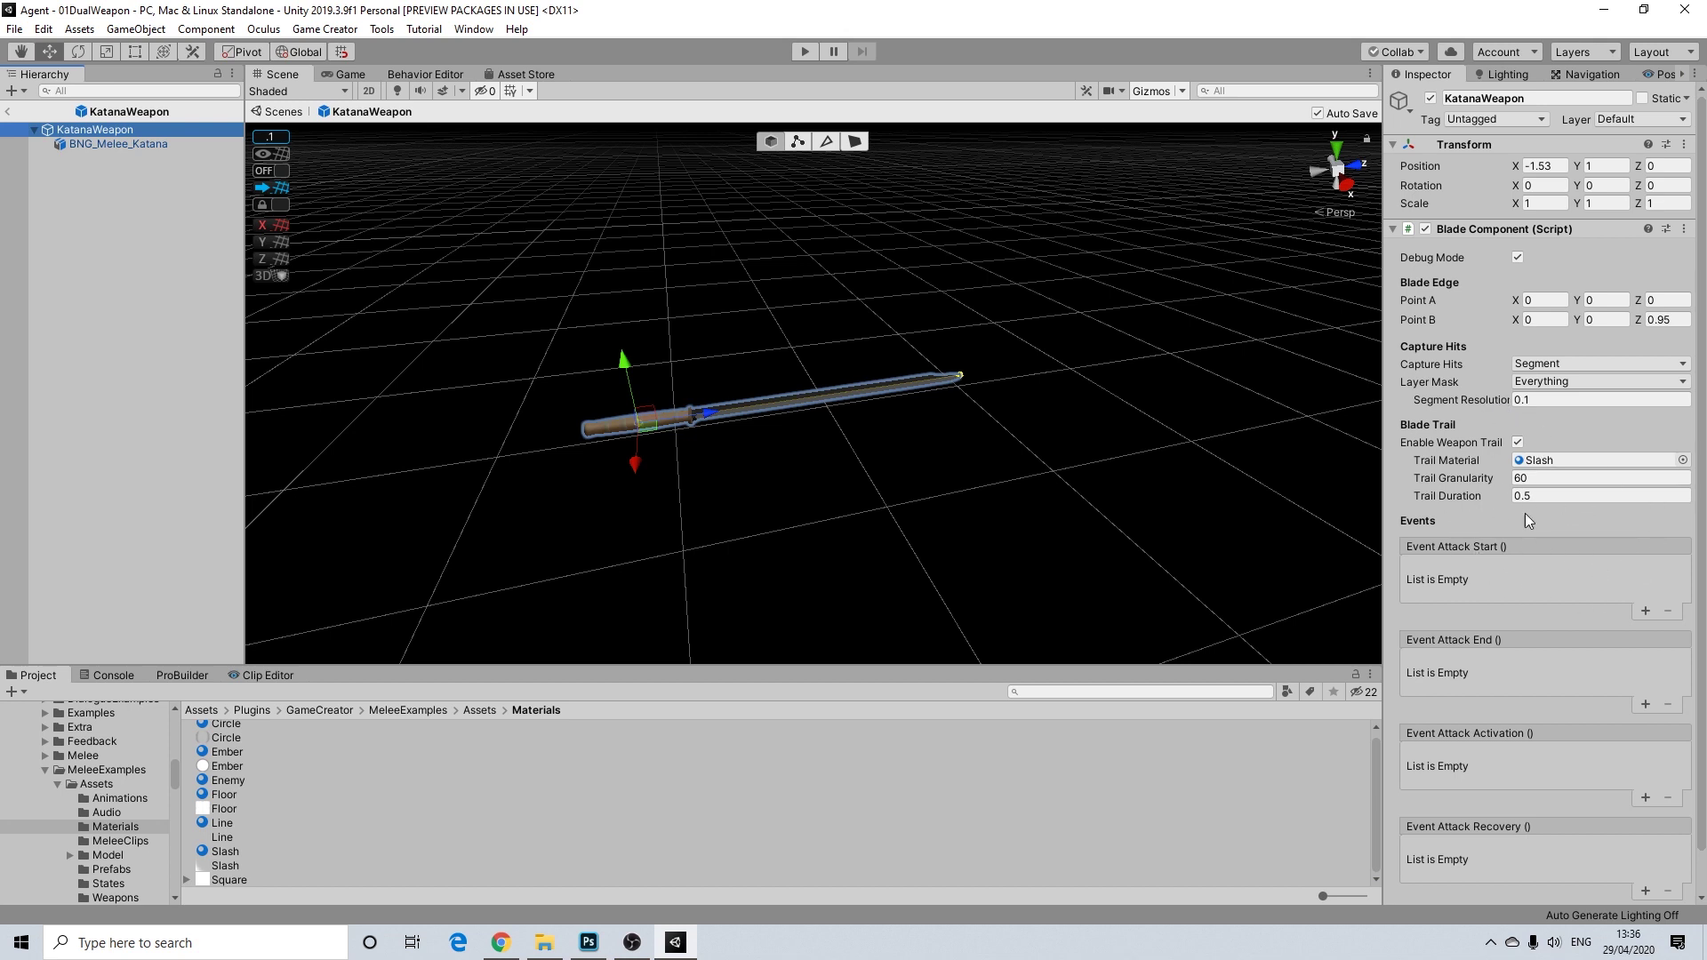
click(8, 111)
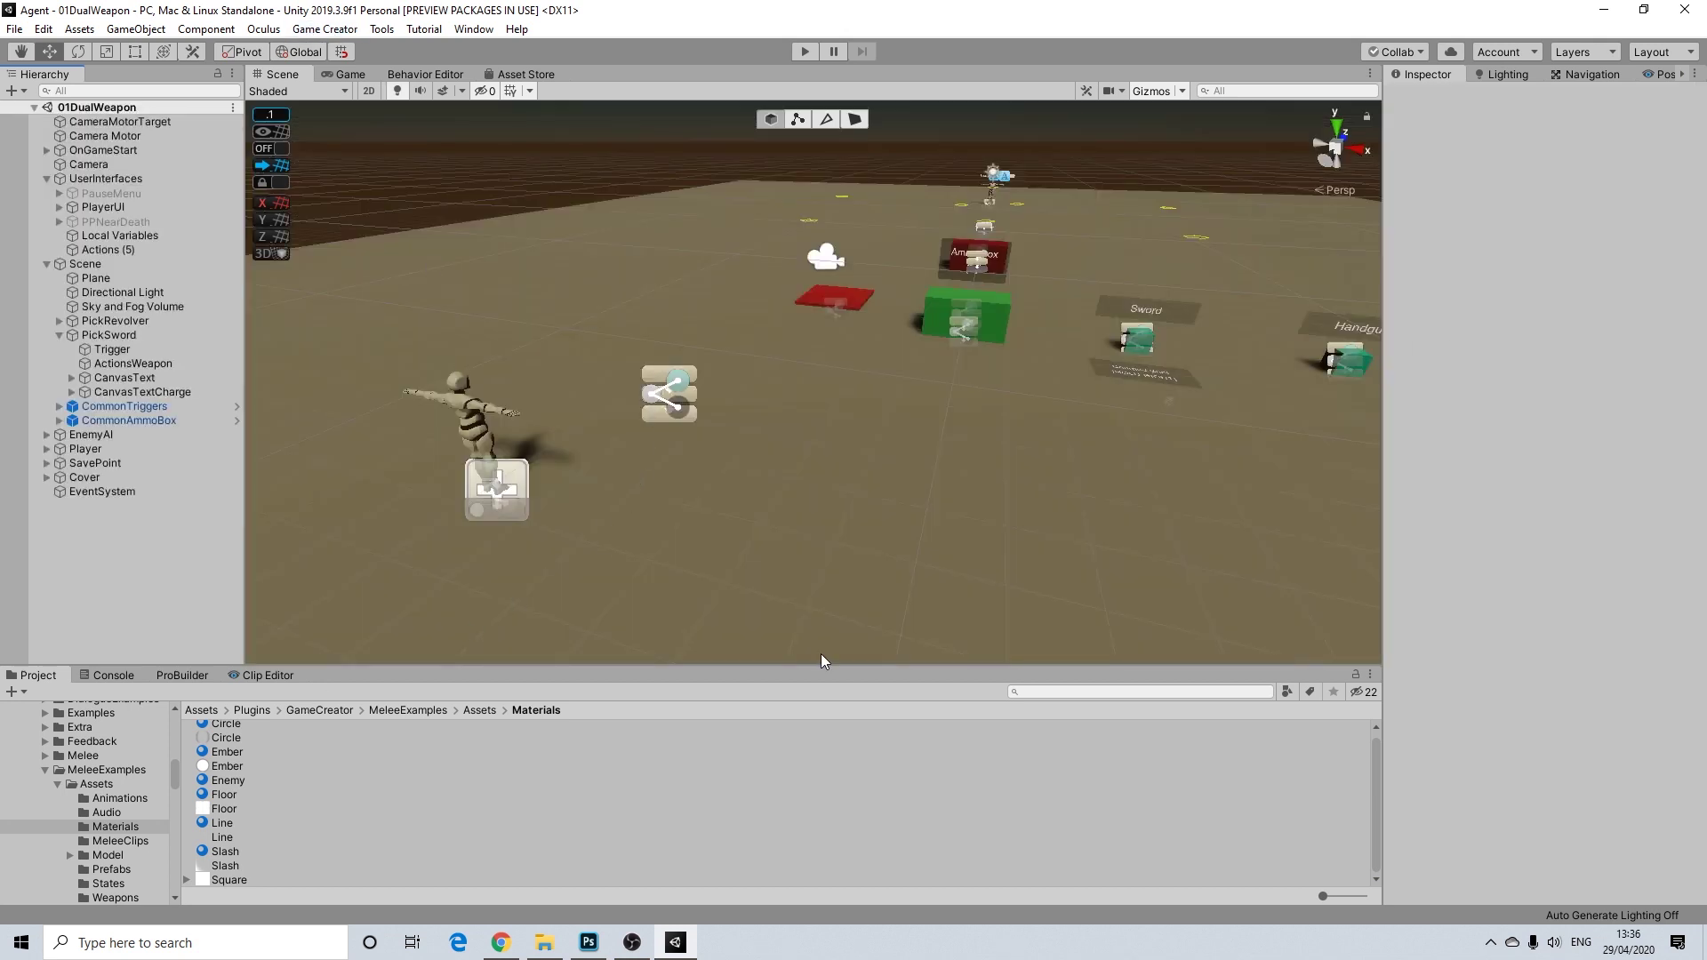
Step: Search the project for "kata" and give the KatanaWeapon melee weapon asset the name Katana and the description Japanese Blade
click(1104, 693)
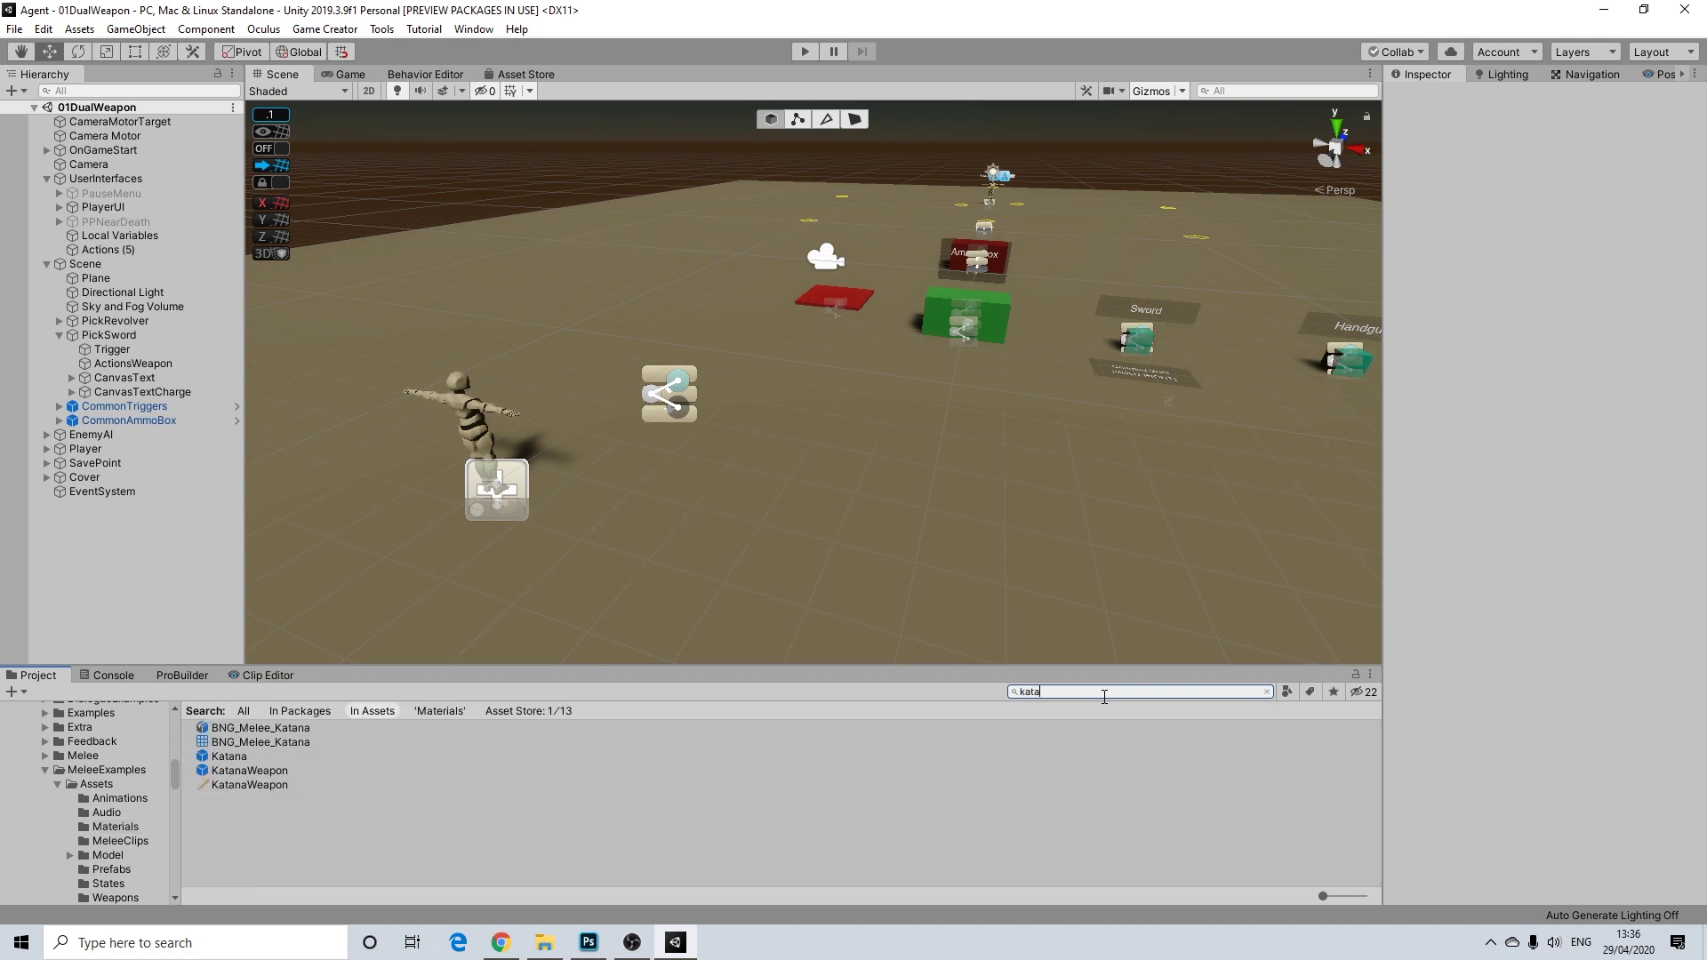
click(272, 786)
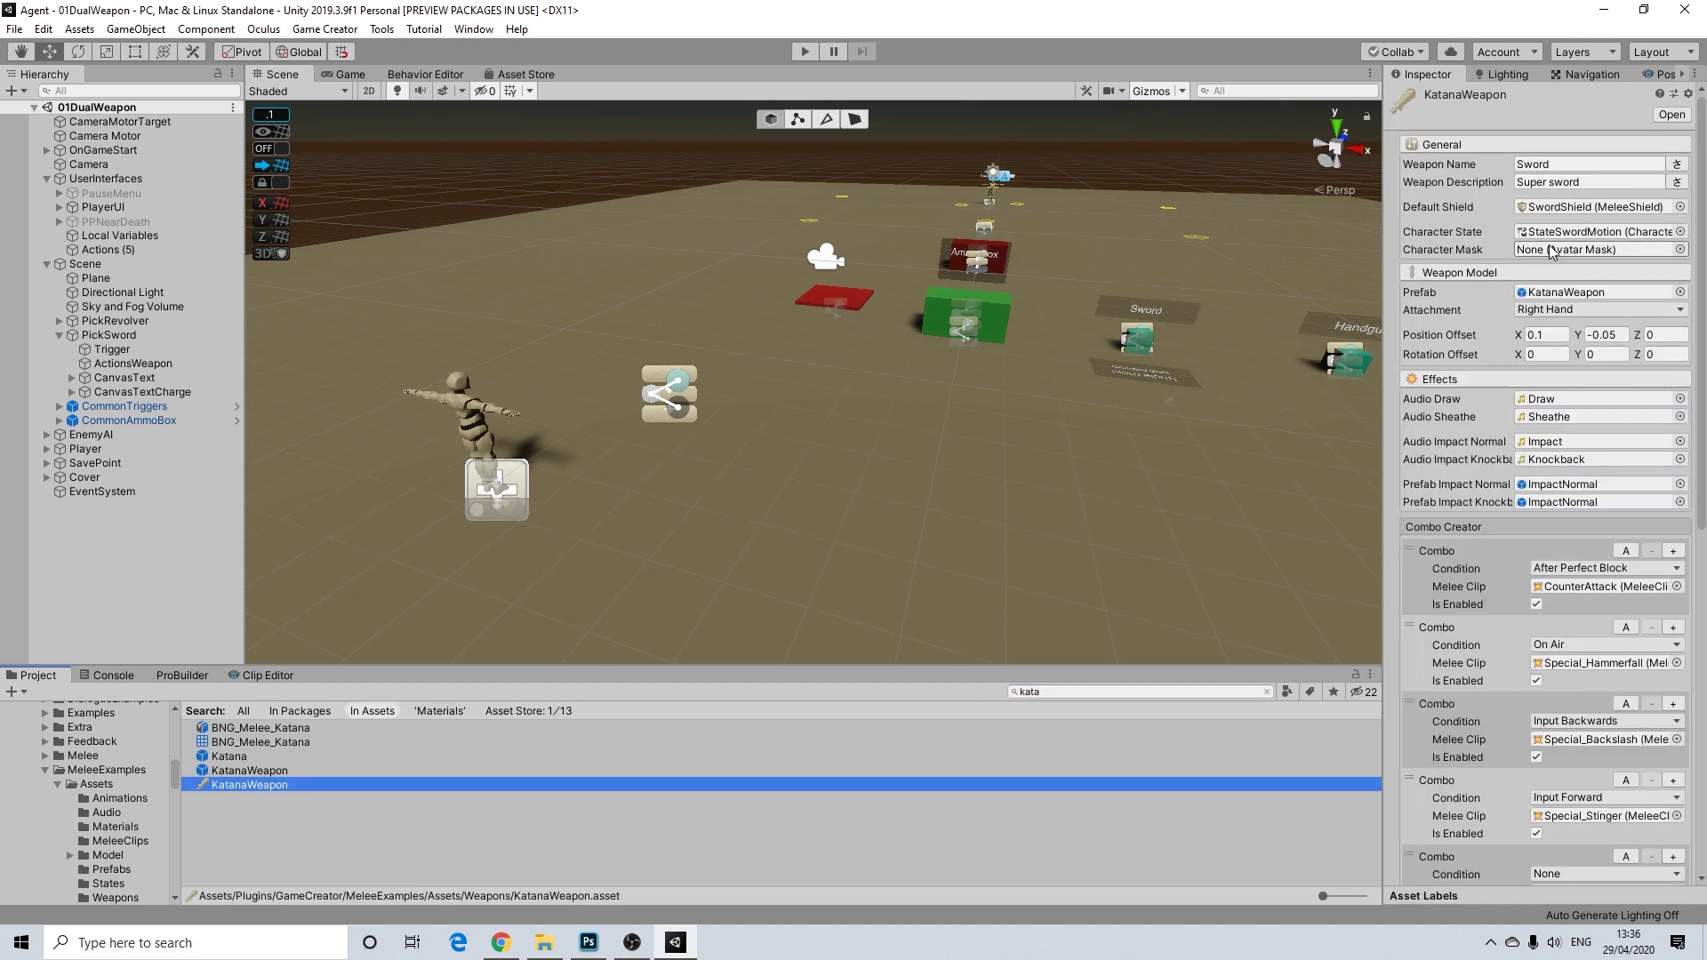
click(1504, 169)
text(Kana)
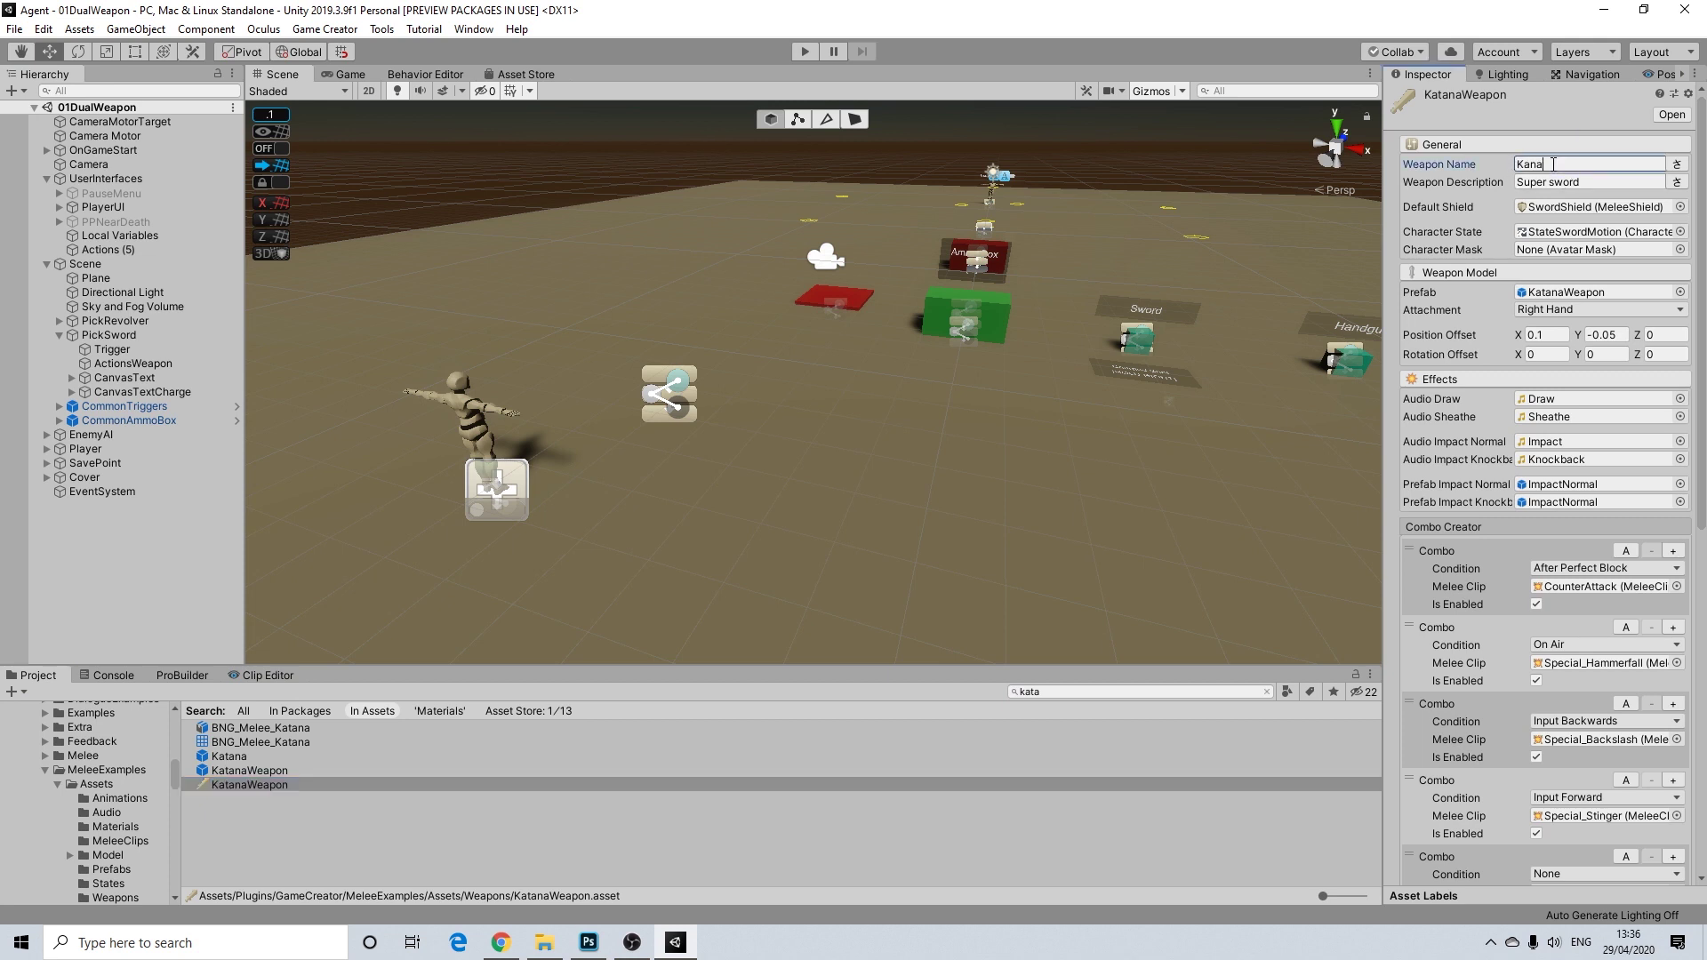
key(Tab)
text(Ja)
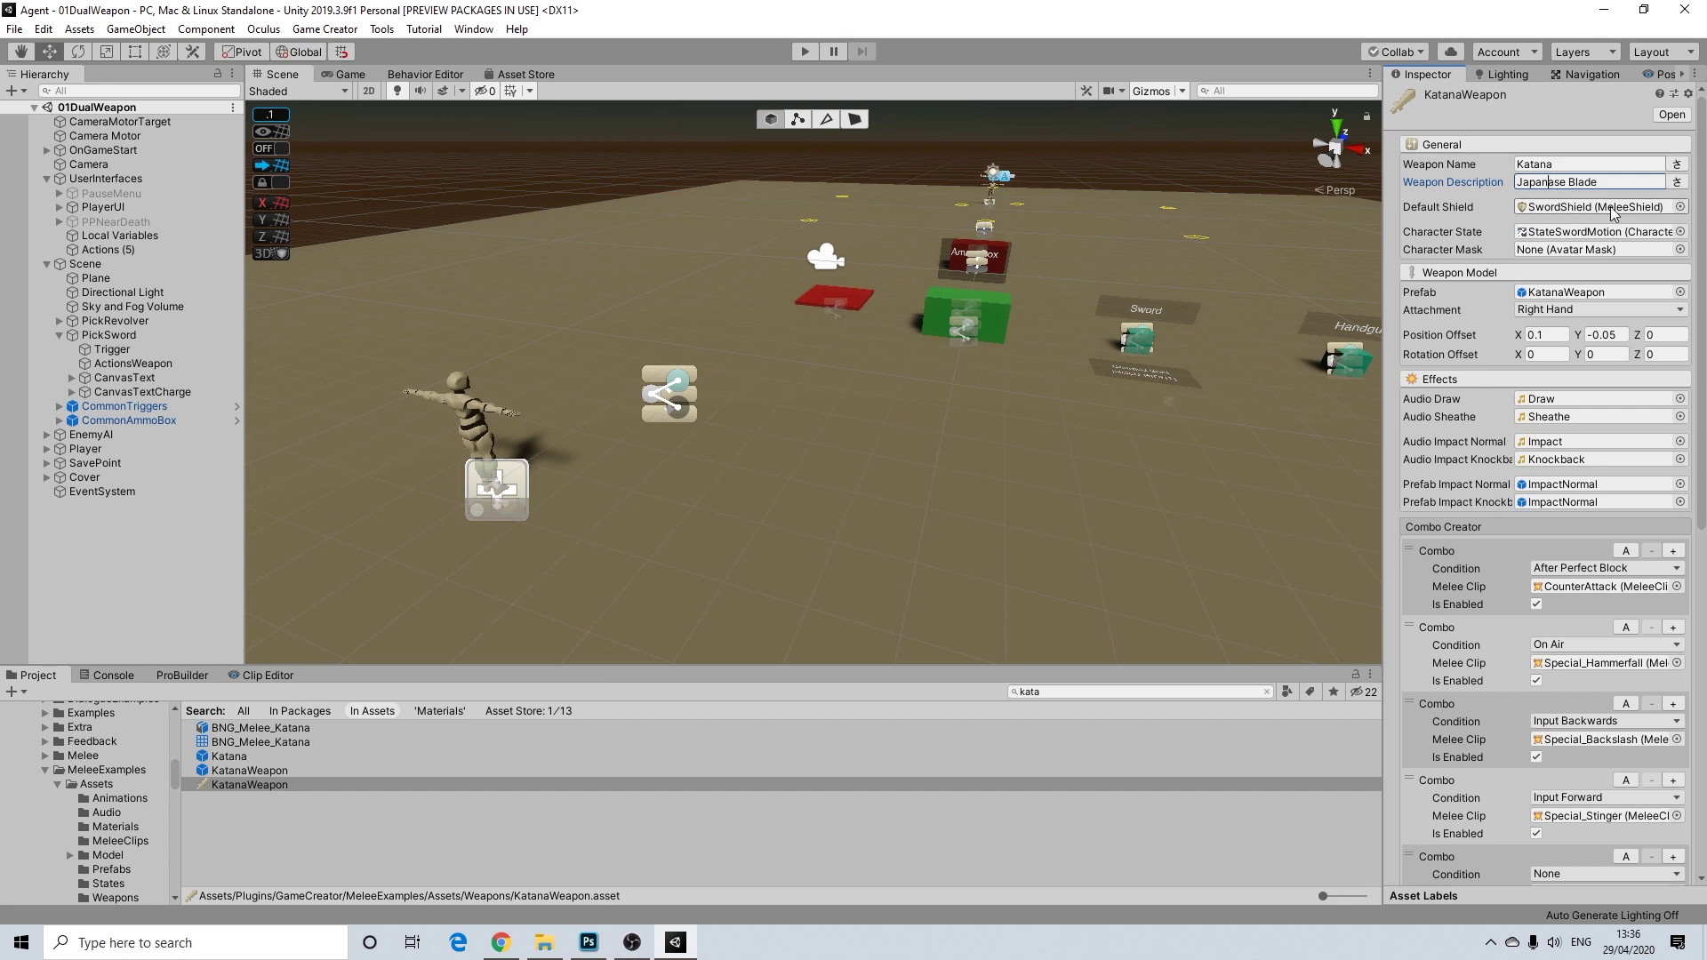
key(Right)
Step: Review the KatanaWeapon asset's shield, character state, weapon model, effects, Combo Creator entries and hit reactions
key(alt)
alt+drag(912, 357, 806, 372)
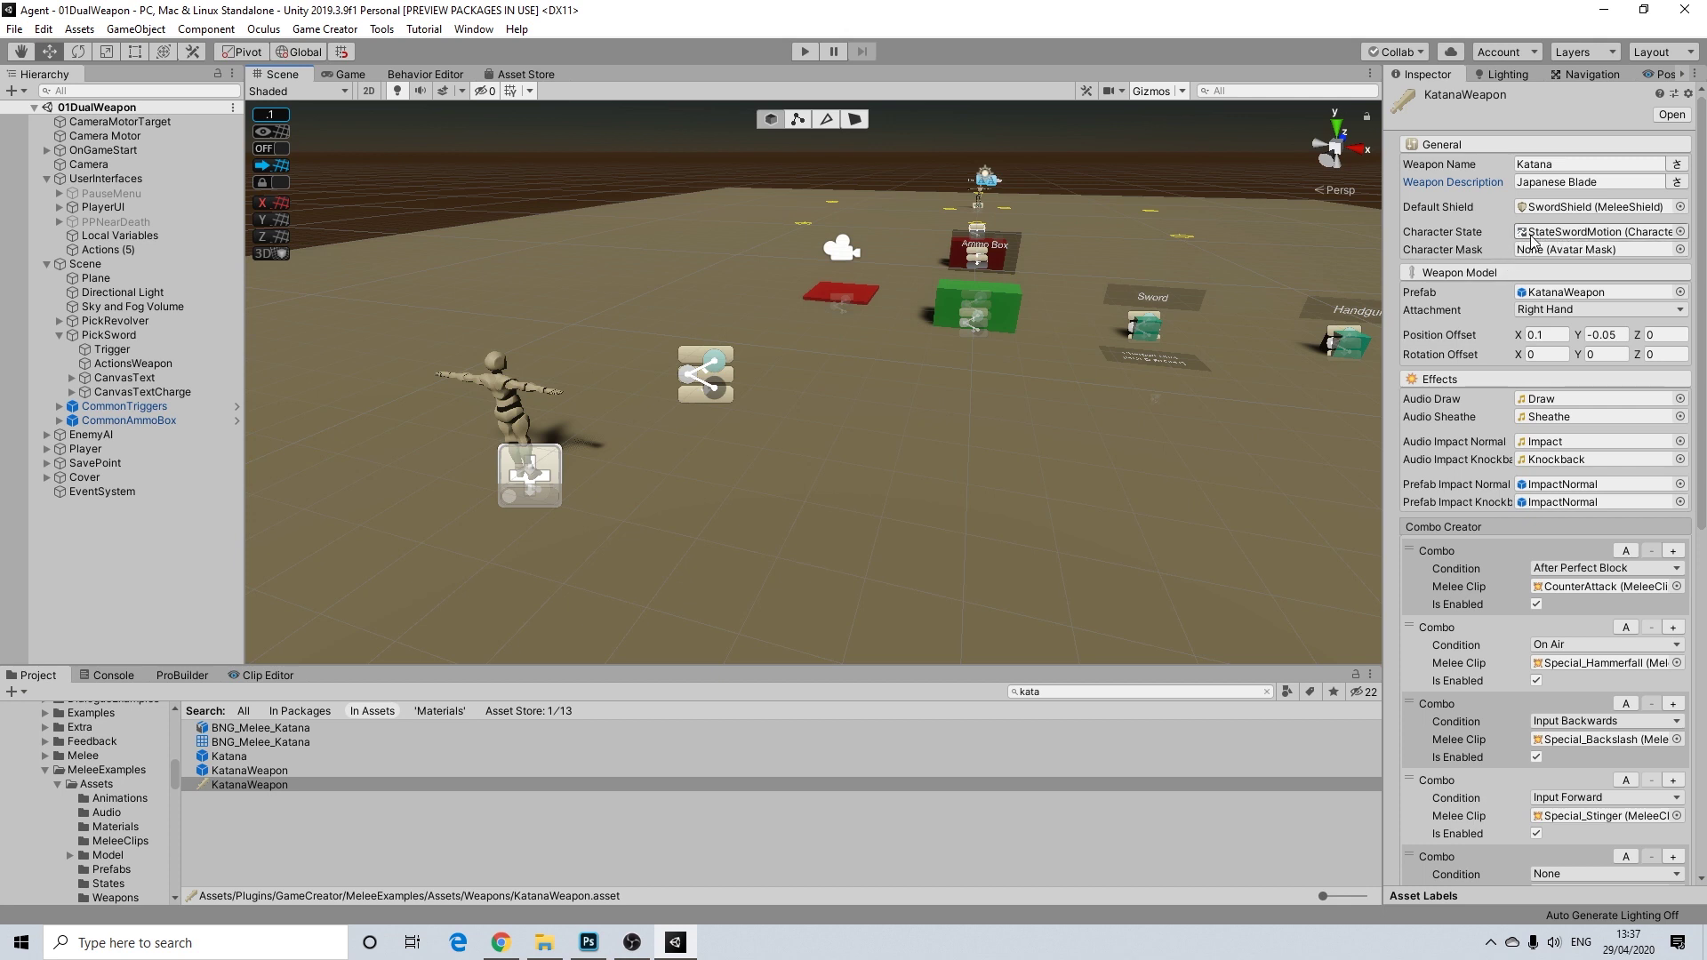
mouse_move(855, 420)
middle_down()
mouse_move(884, 447)
mouse_move(858, 426)
middle_up()
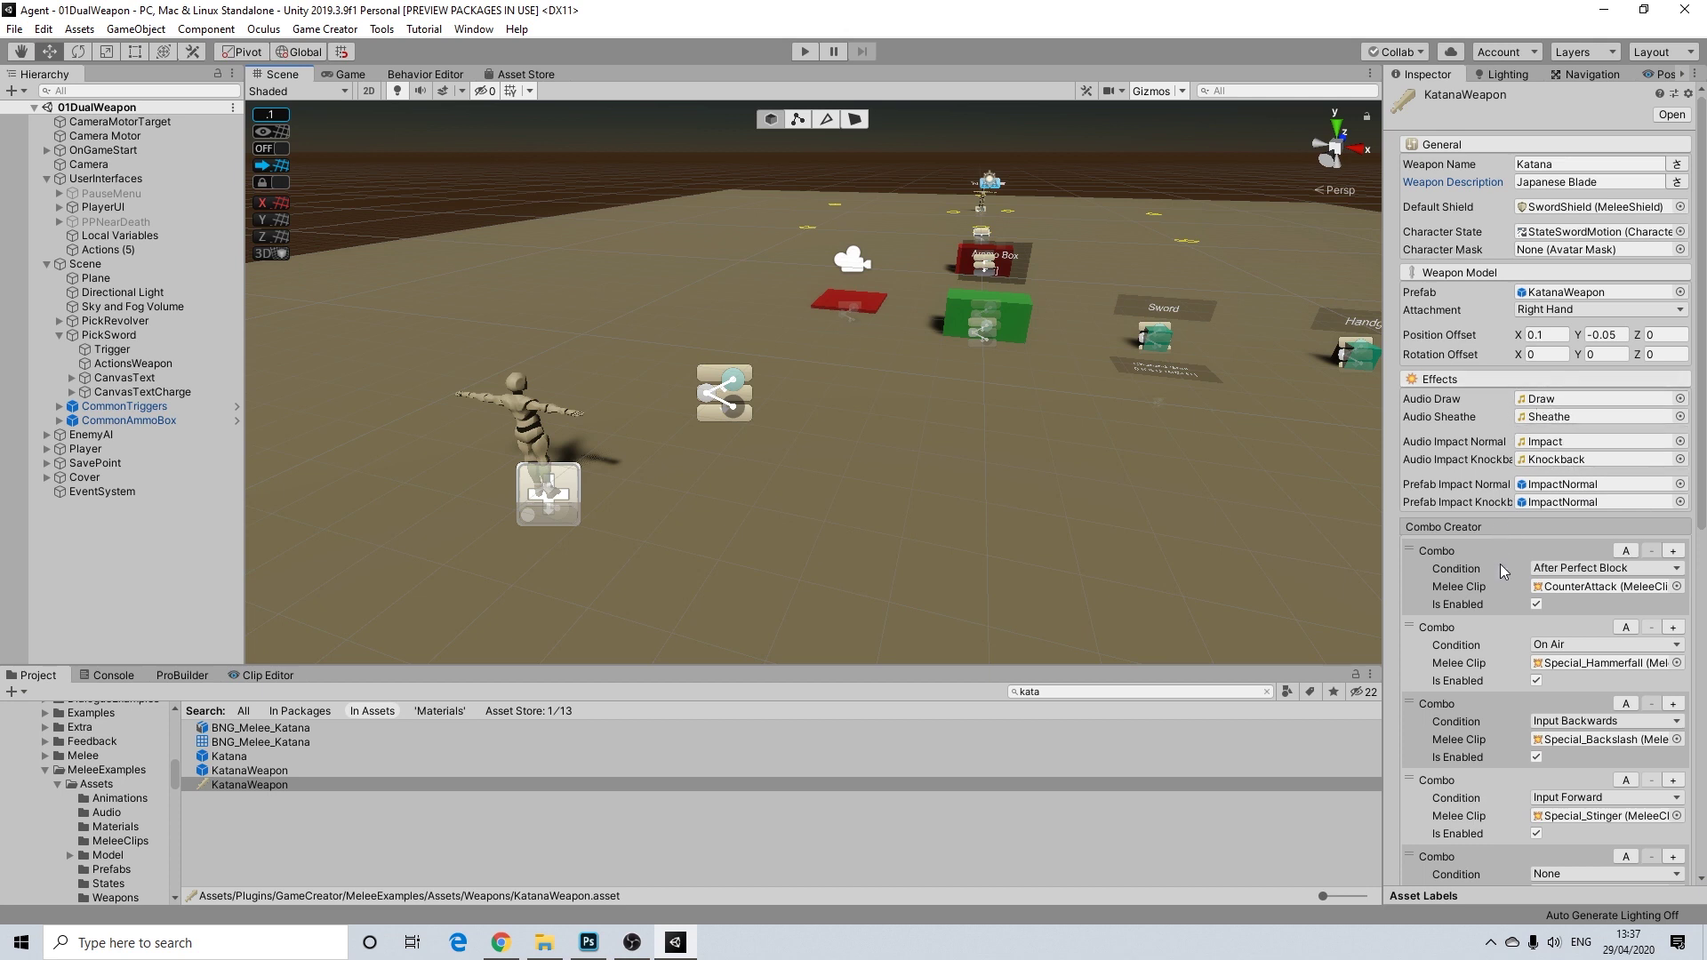
scroll(1501, 543, down, 3)
scroll(1503, 562, down, 9)
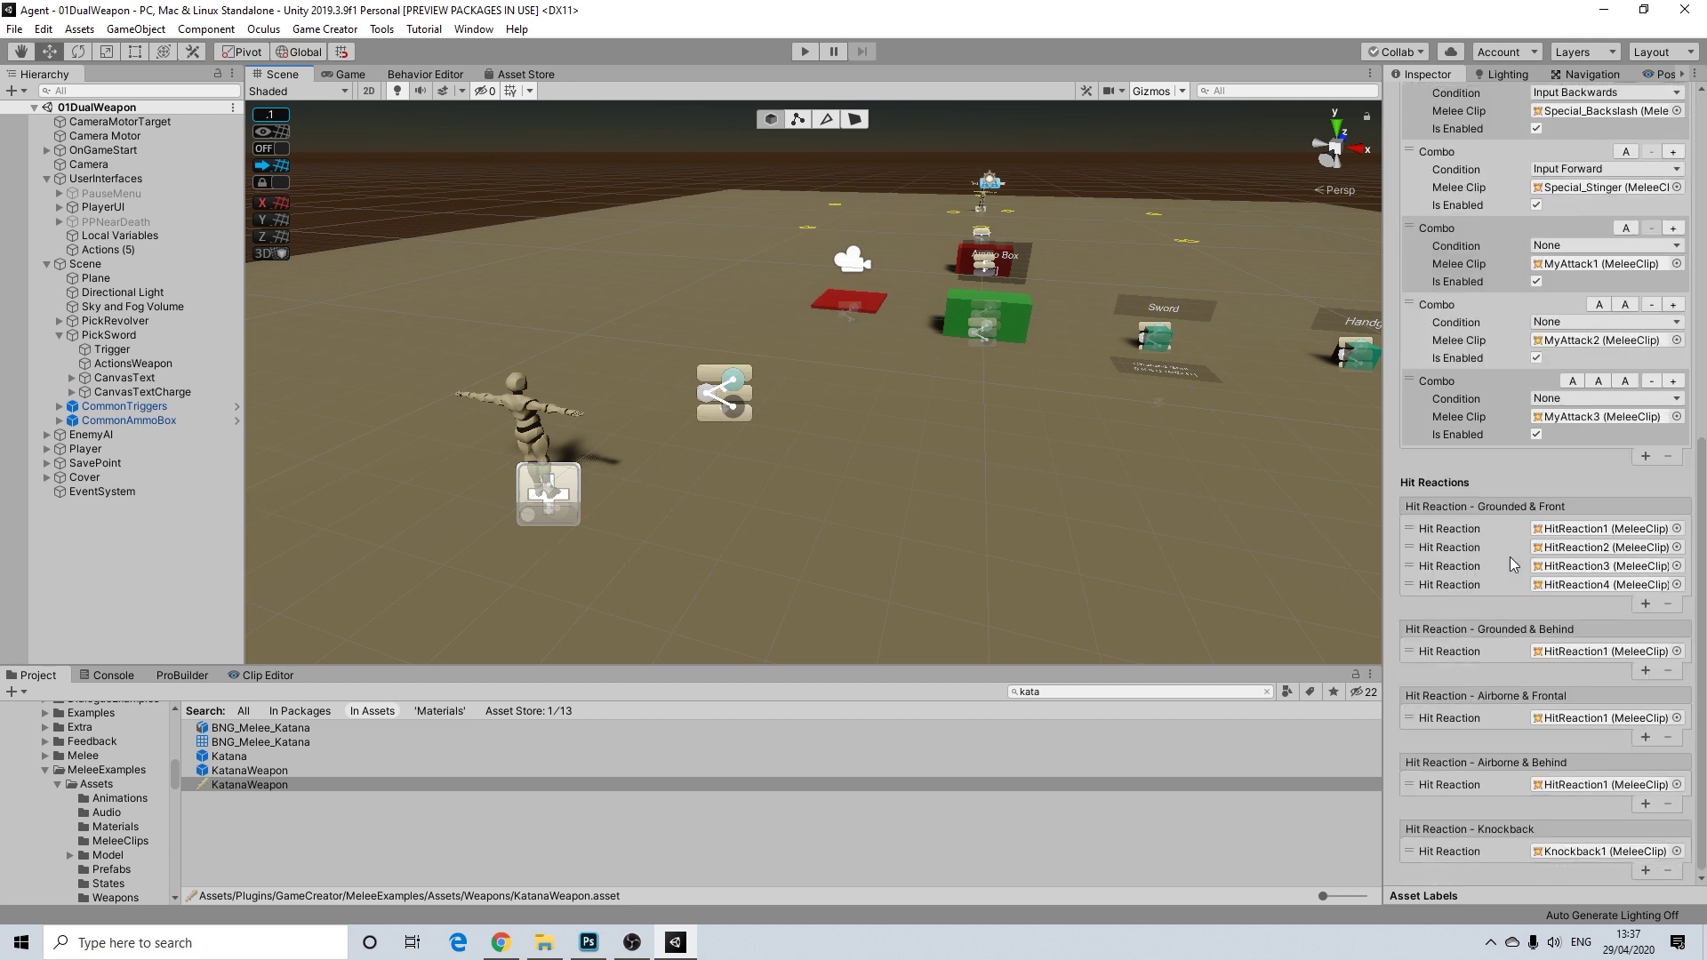
scroll(1510, 557, up, 12)
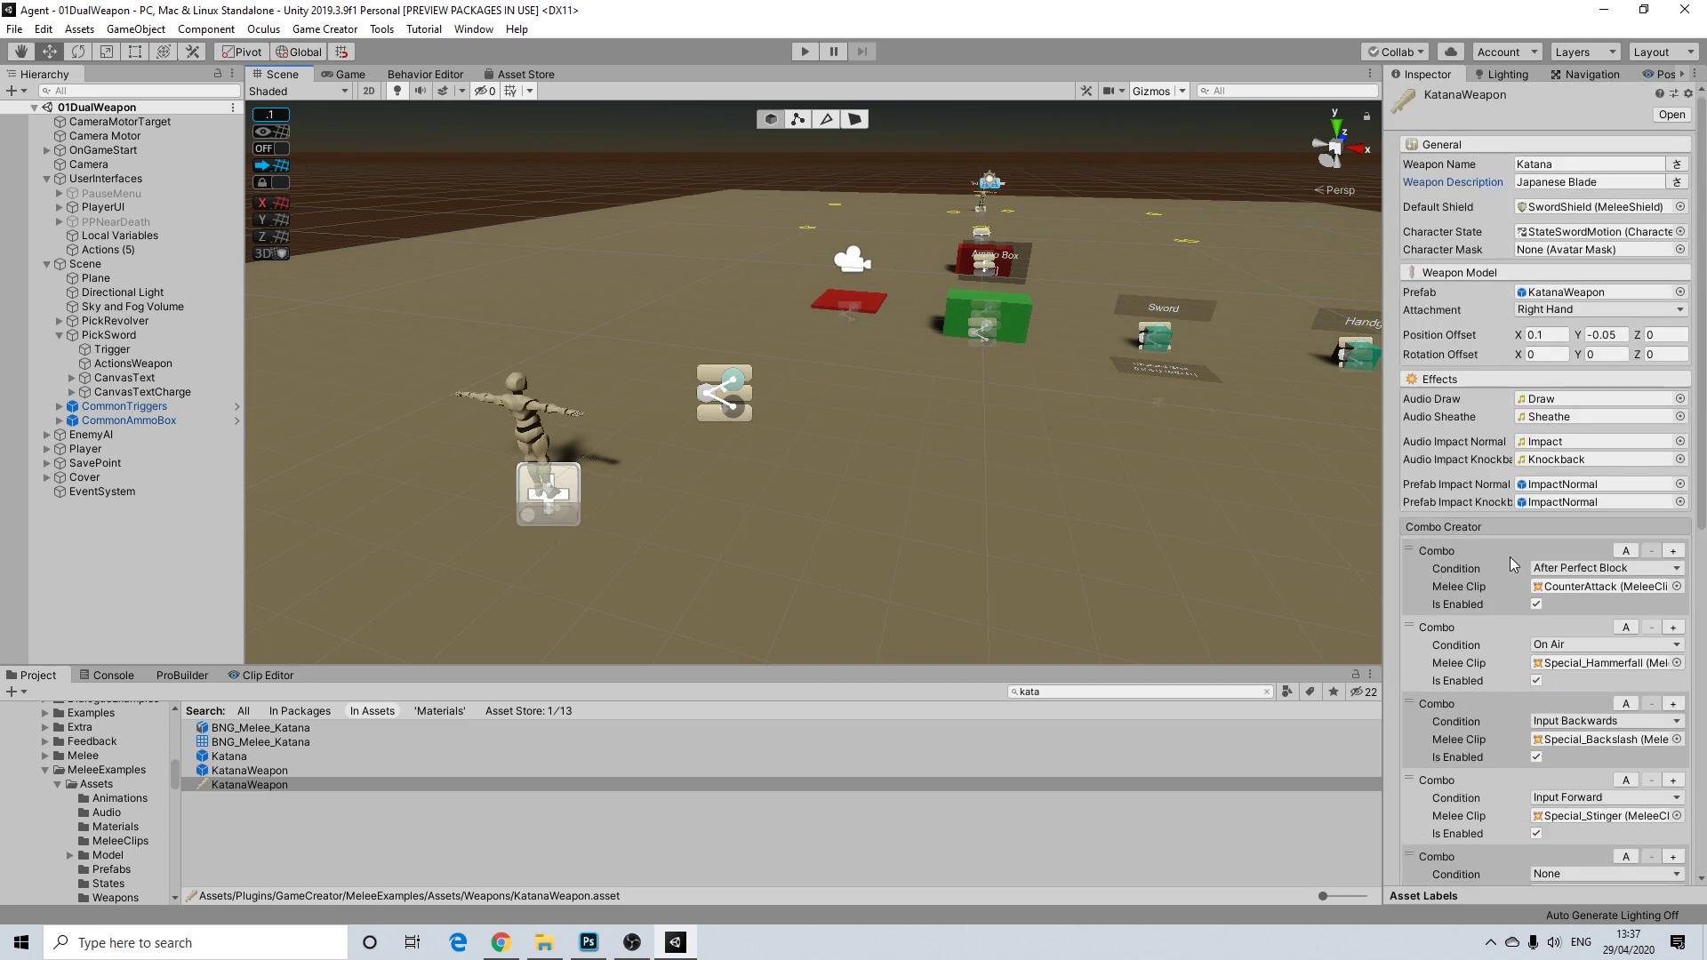
scroll(1510, 557, down, 6)
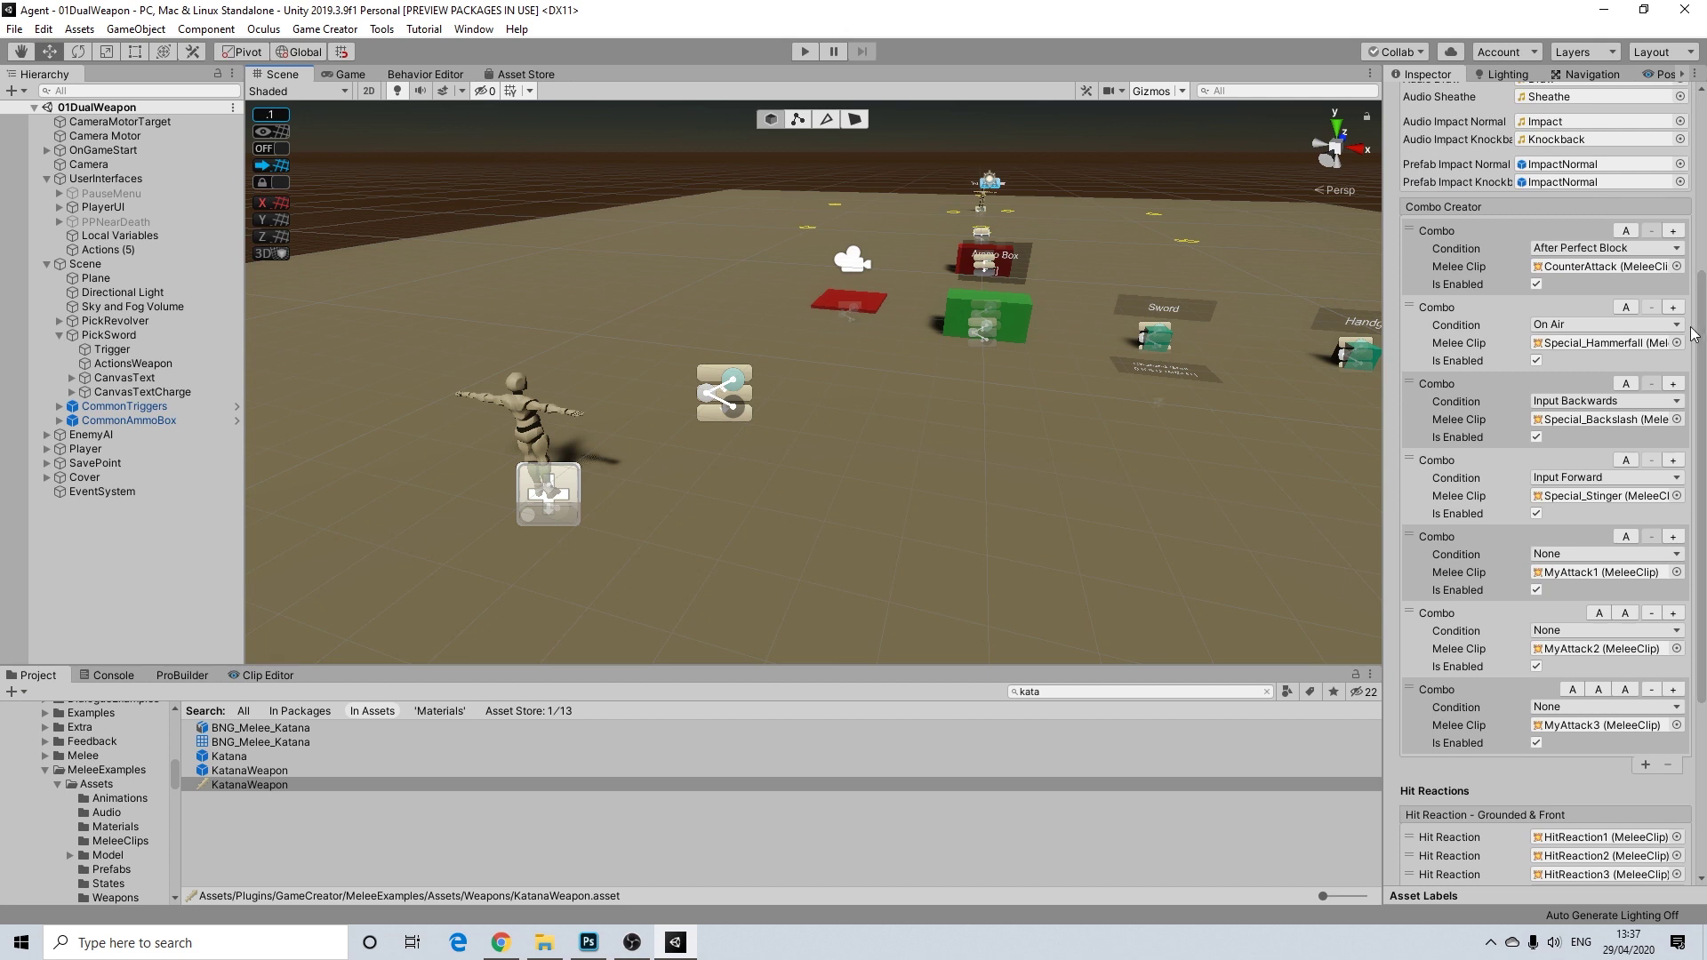
drag(1702, 317, 1703, 311)
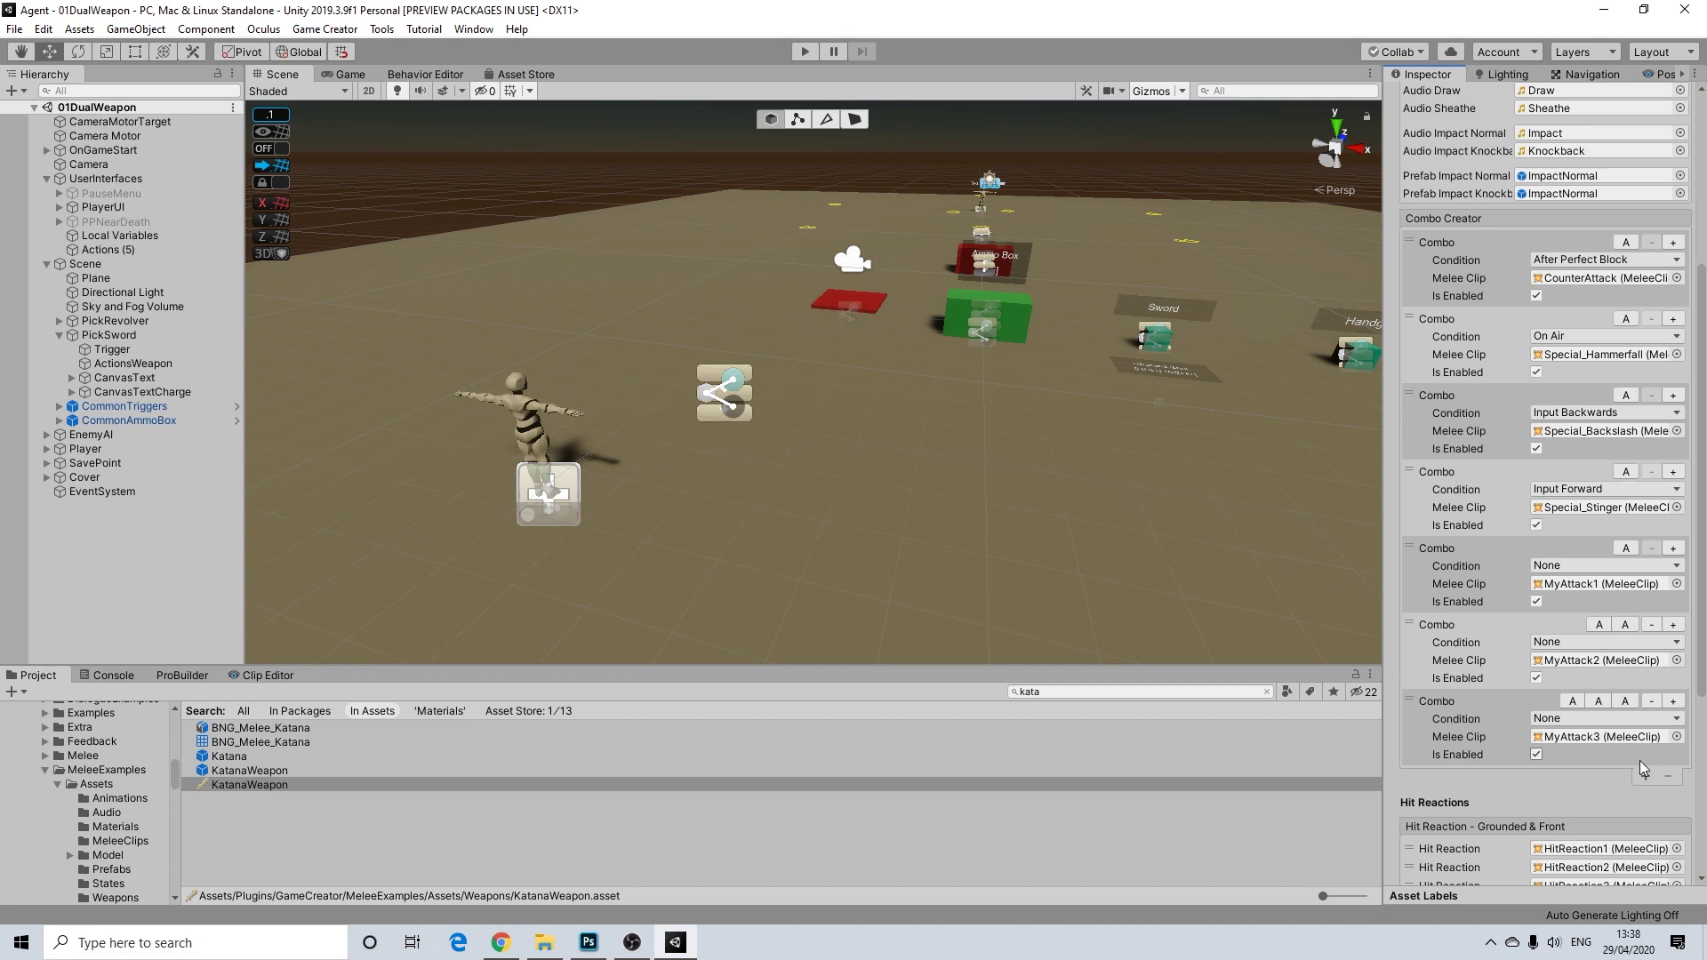
scroll(1643, 767, down, 3)
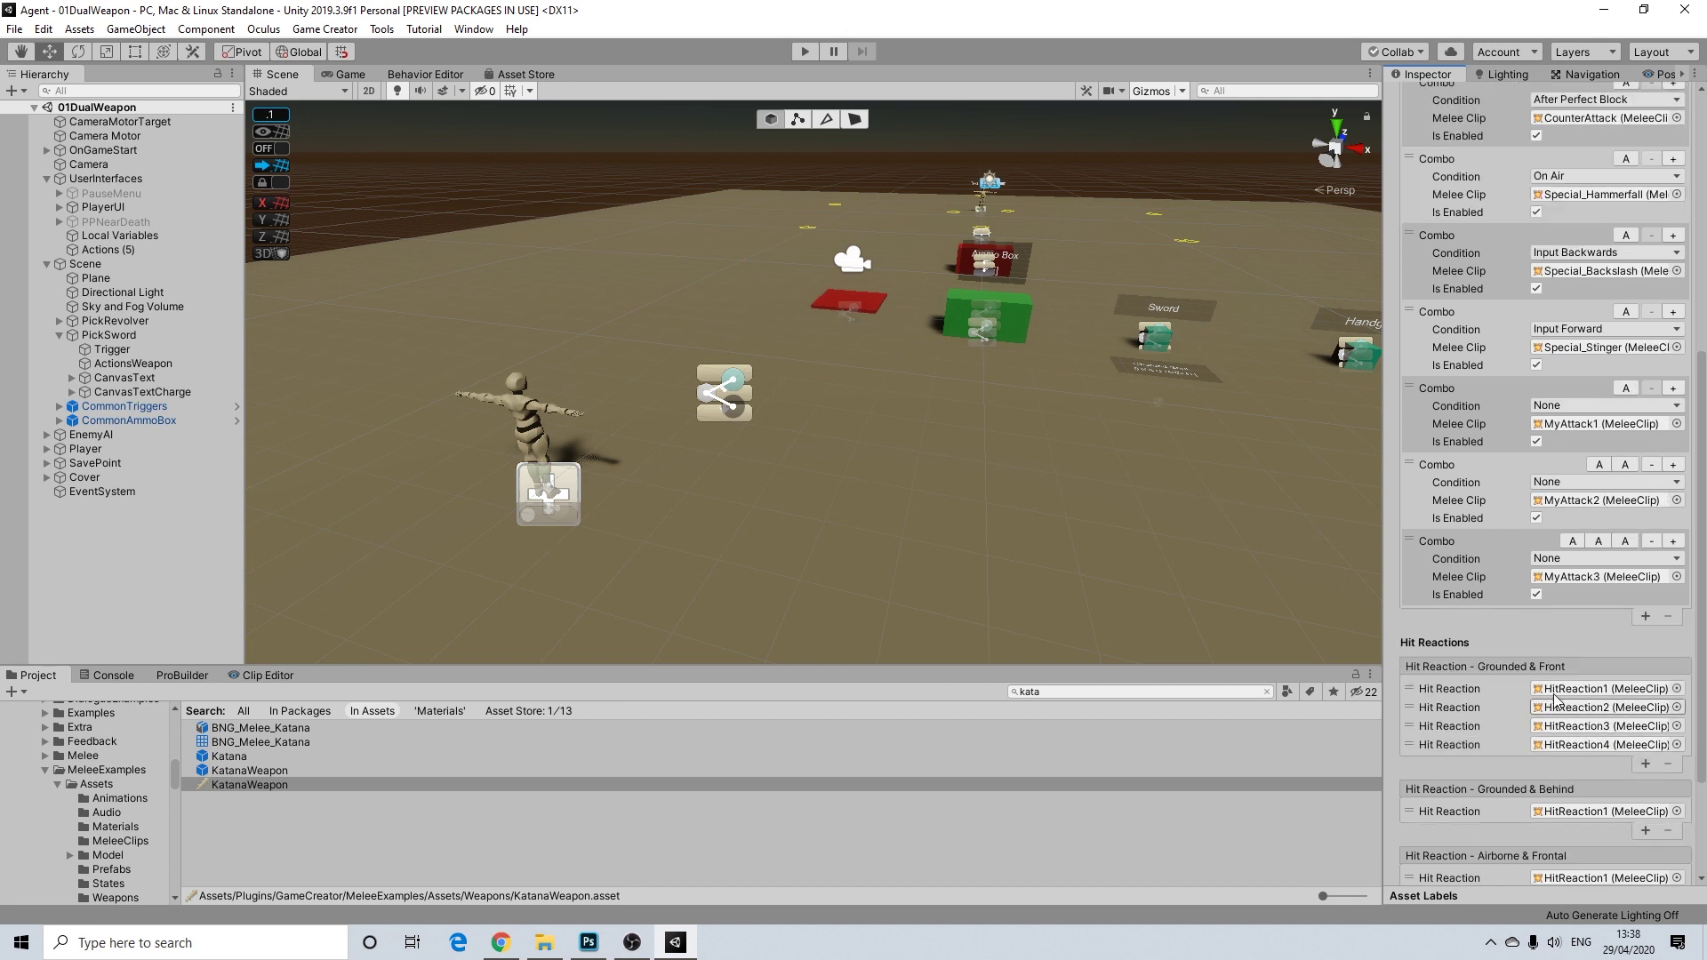
scroll(1533, 720, down, 3)
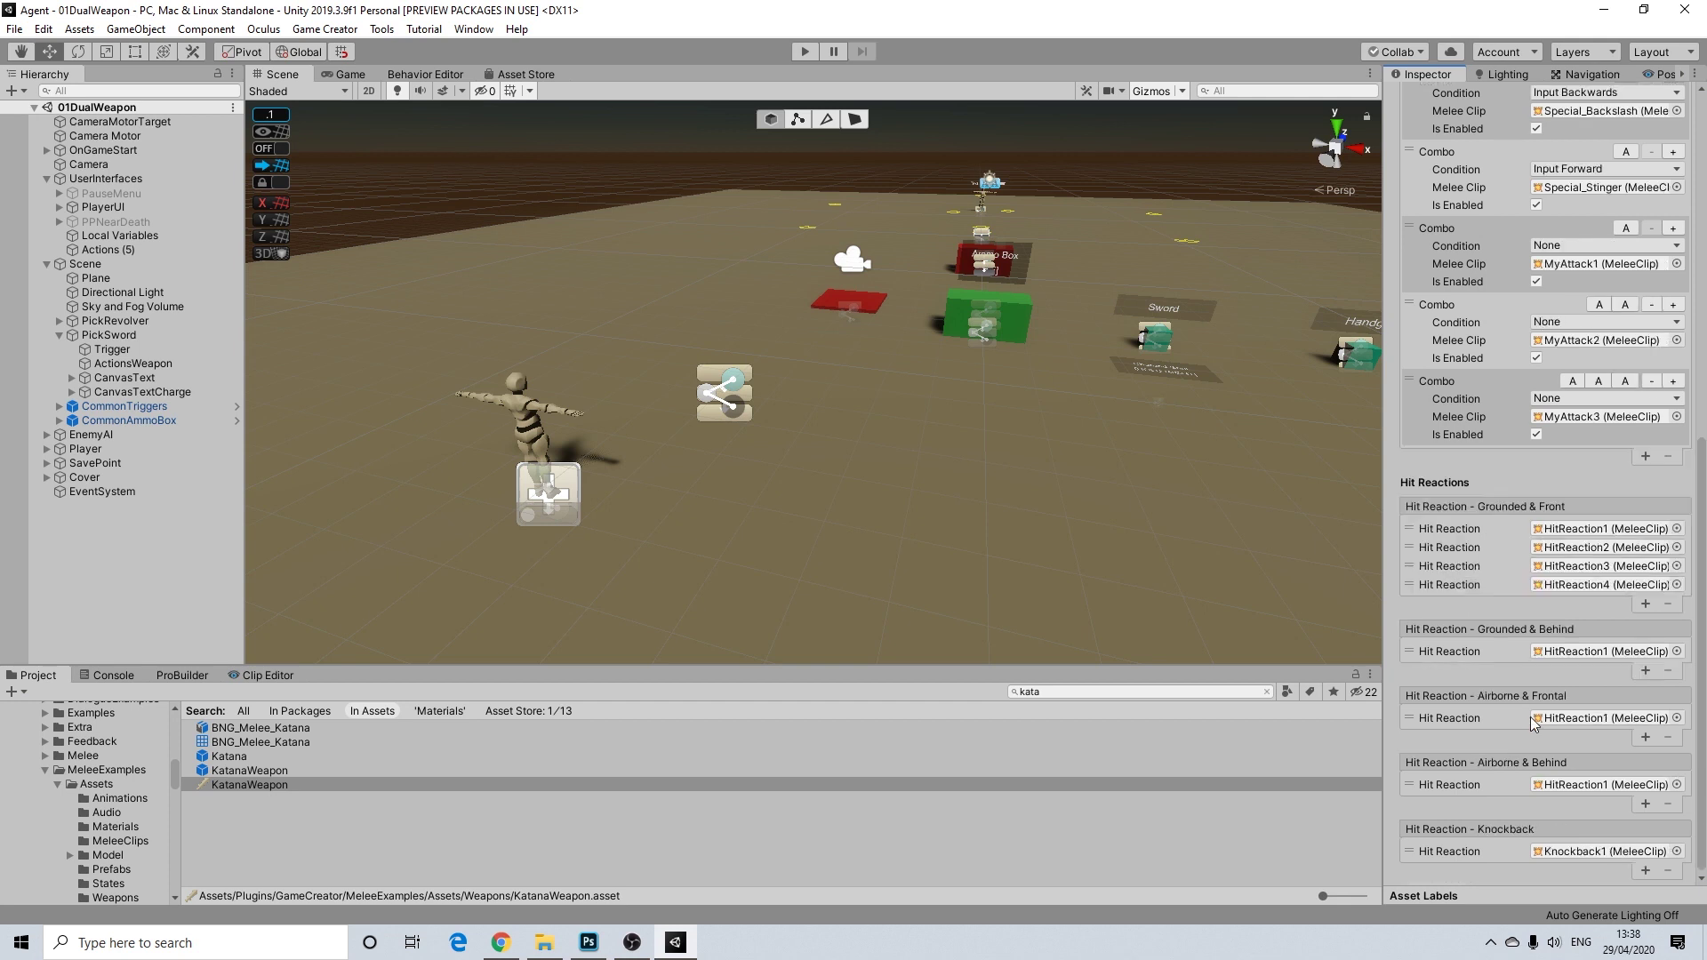
scroll(1529, 756, up, 10)
scroll(1543, 765, down, 8)
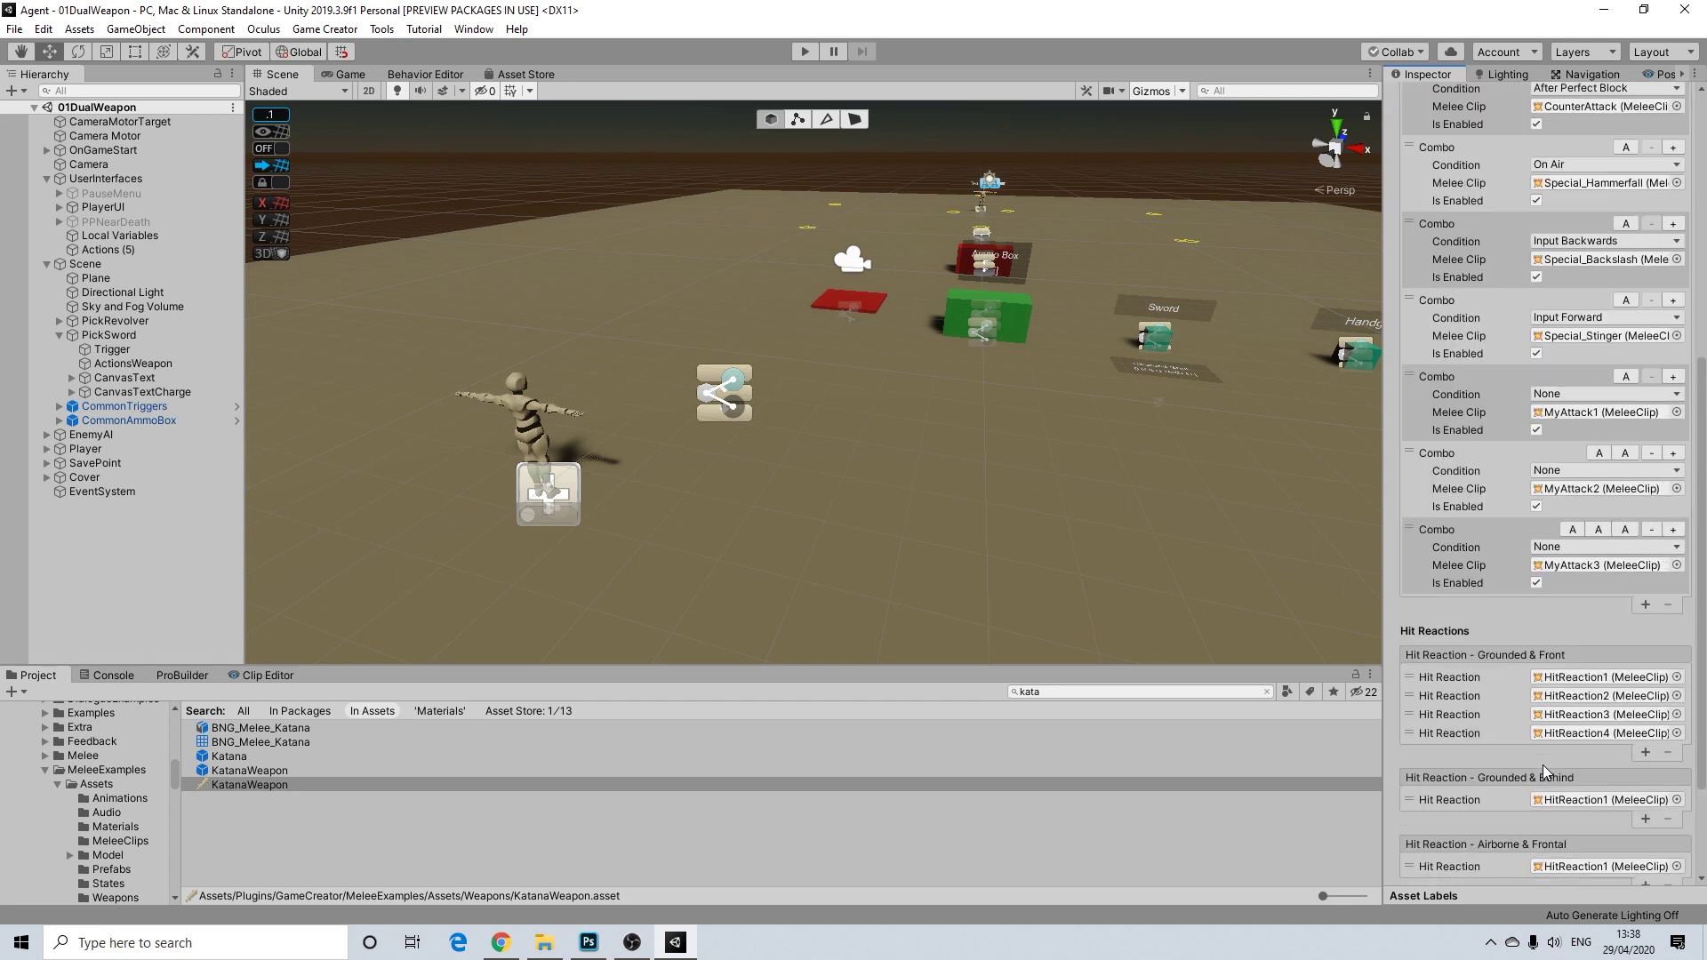
scroll(1544, 764, down, 3)
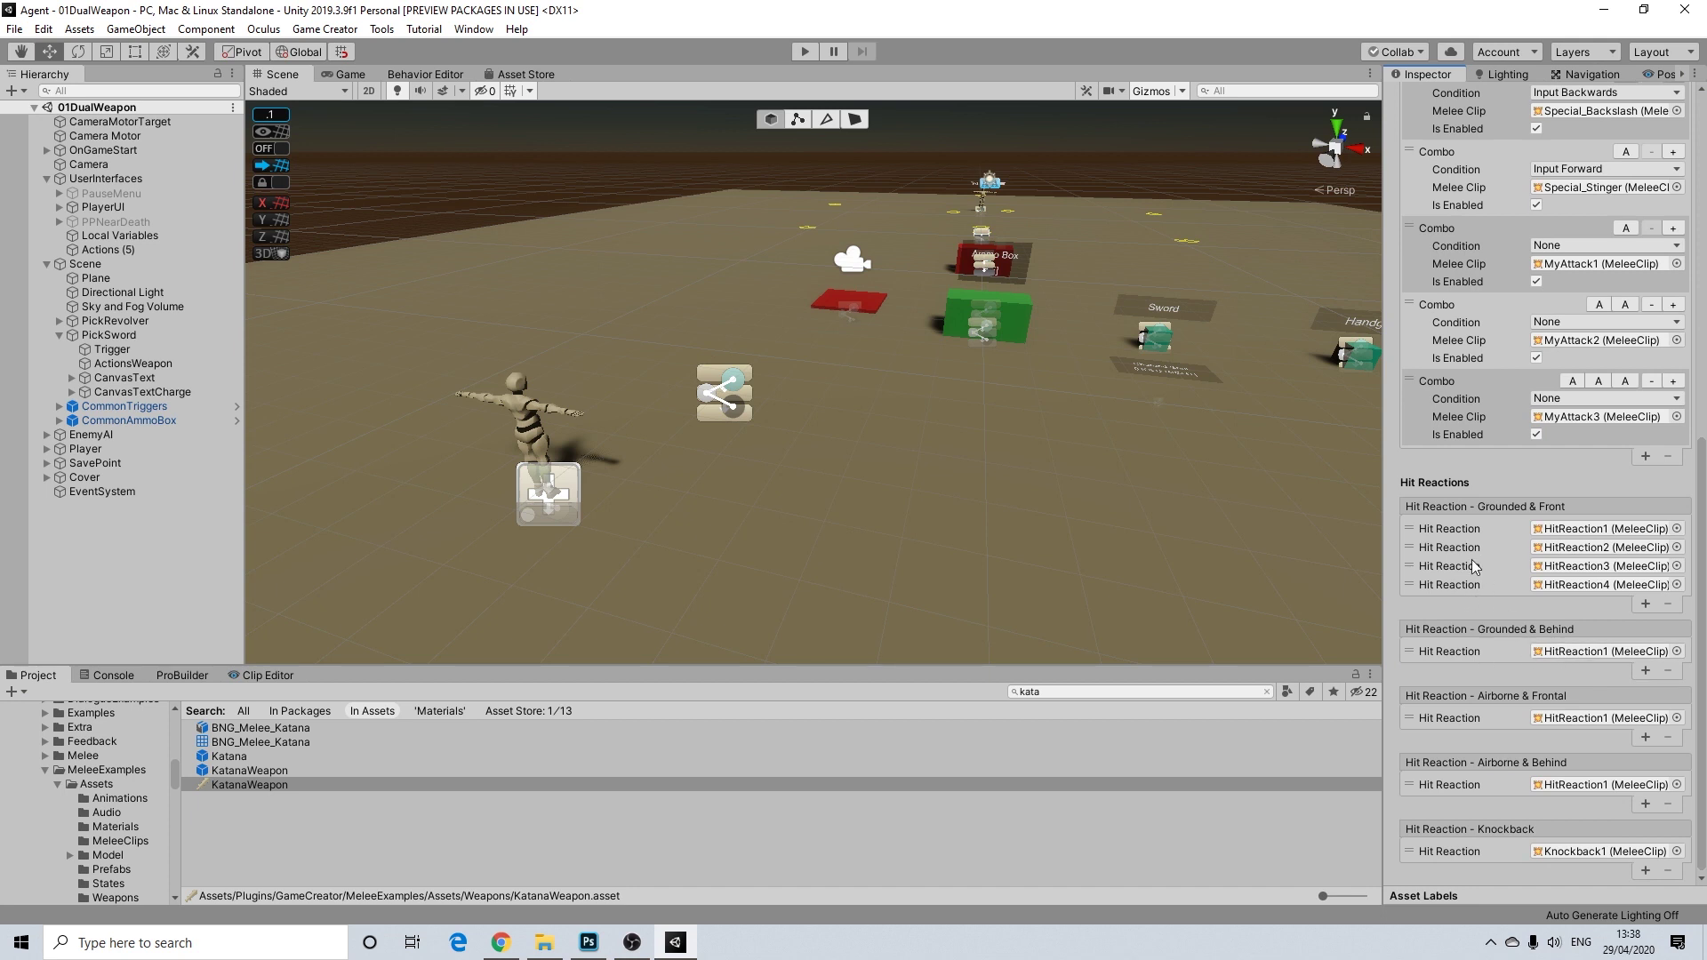
scroll(1503, 534, up, 8)
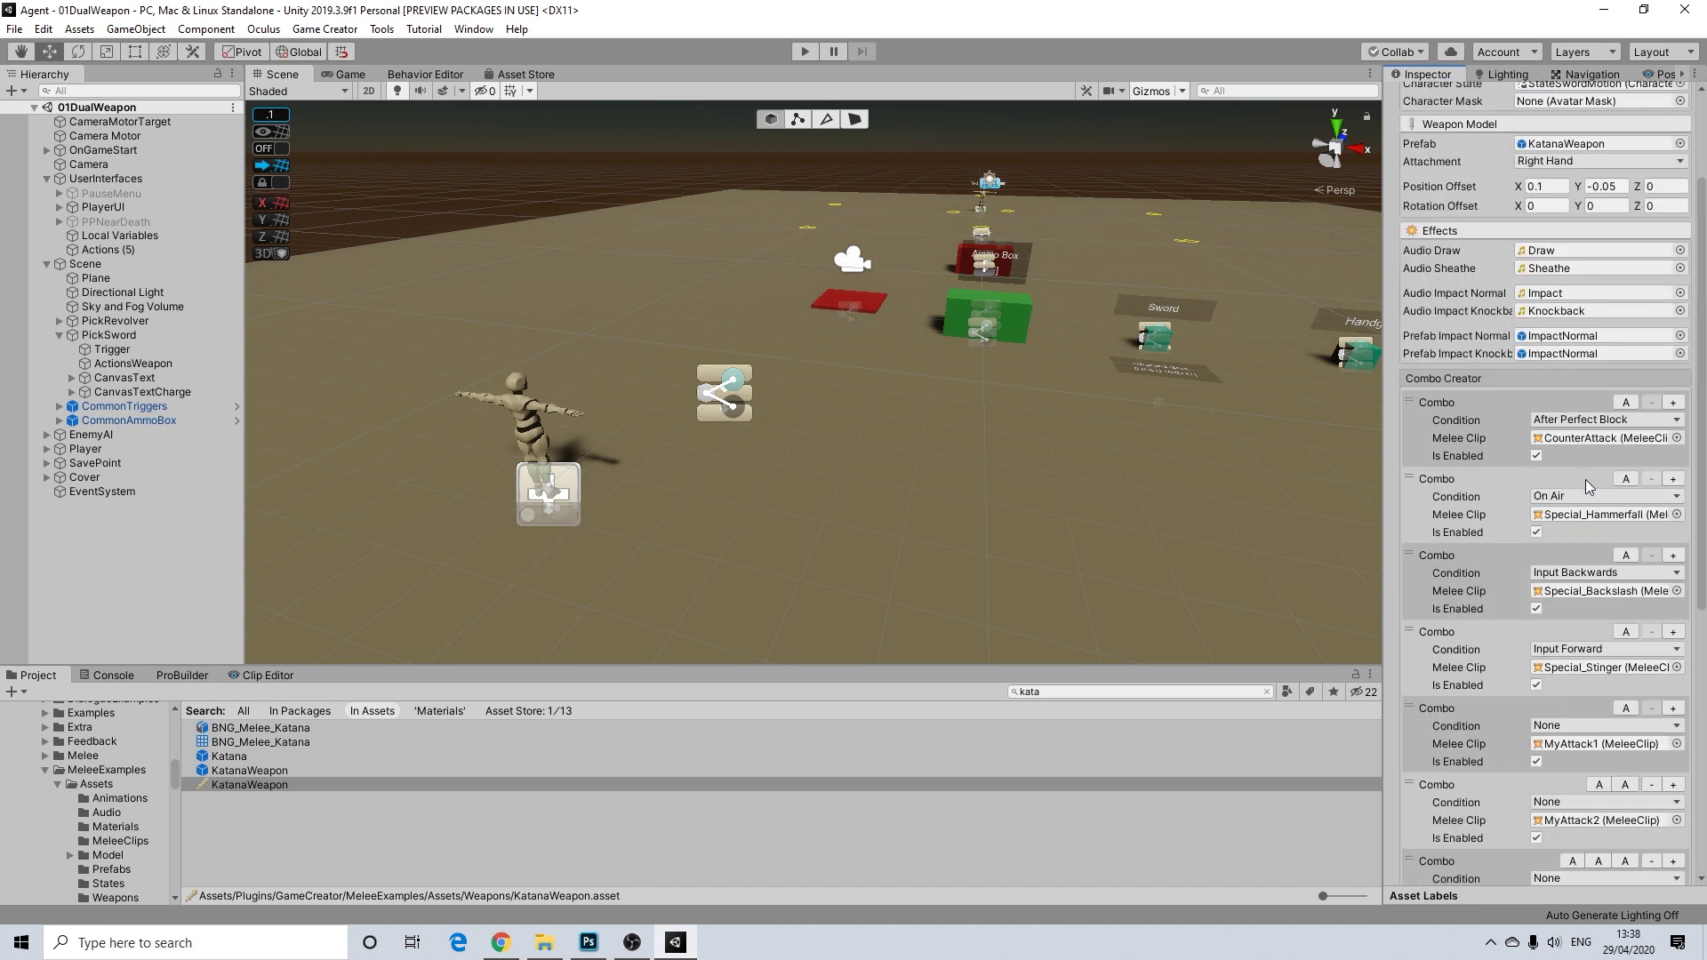
scroll(1619, 590, down, 5)
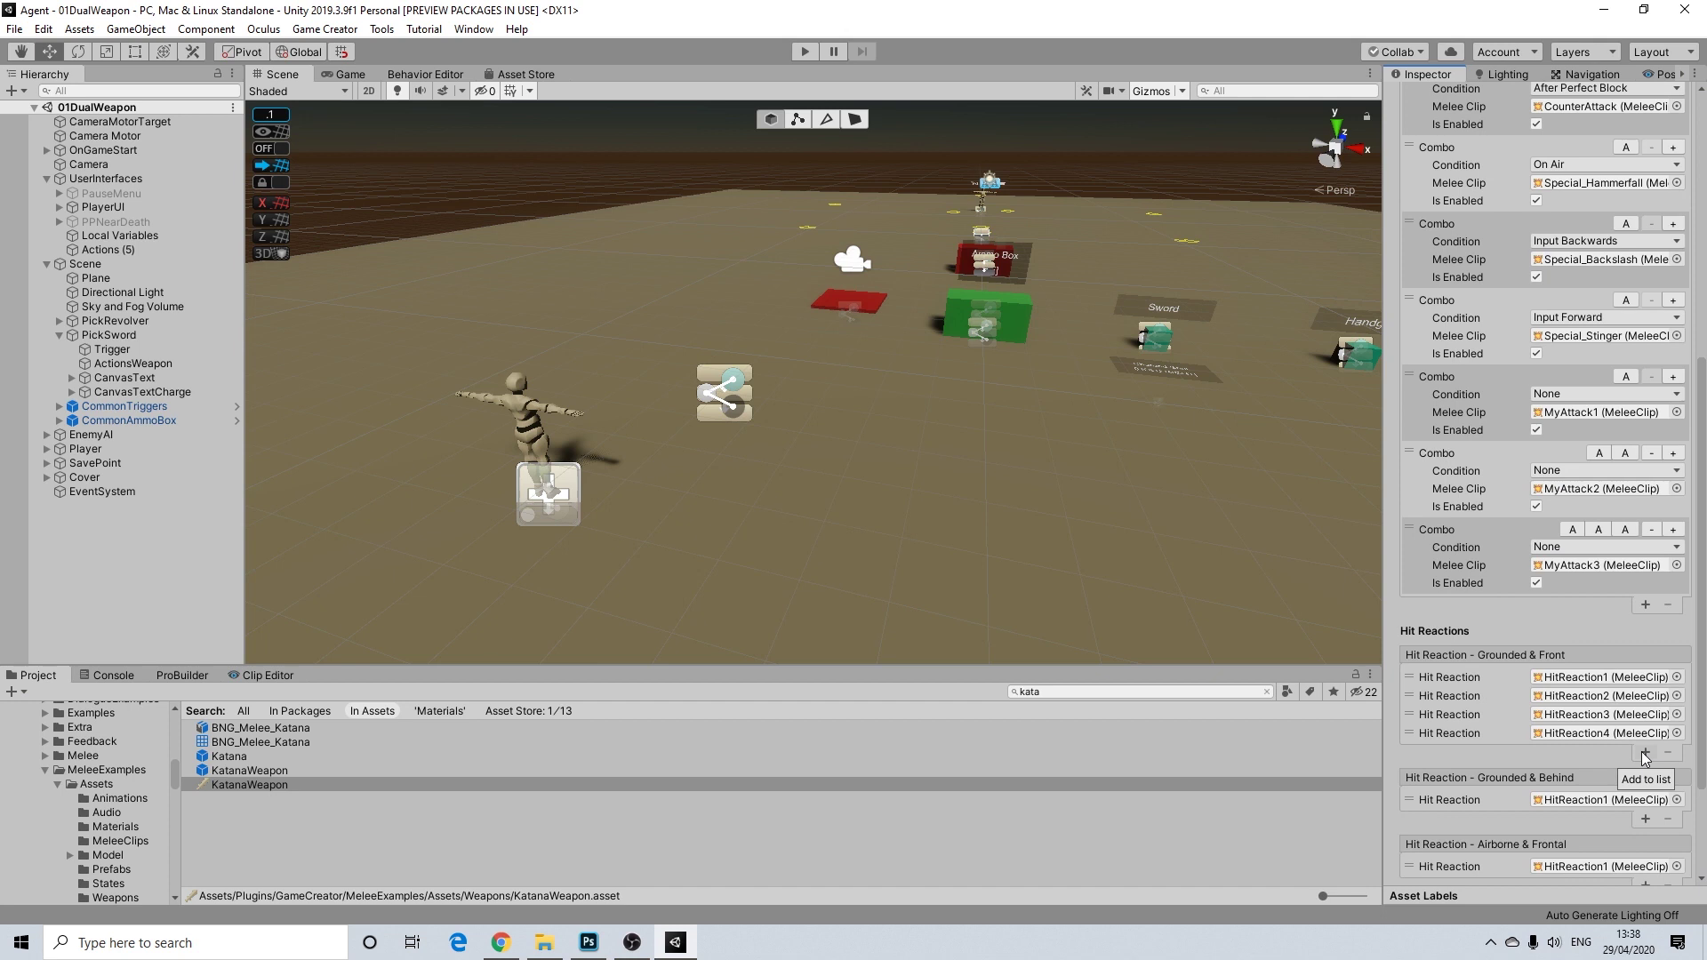
scroll(1565, 761, down, 5)
scroll(1565, 761, up, 10)
scroll(1578, 647, up, 10)
scroll(1512, 551, down, 15)
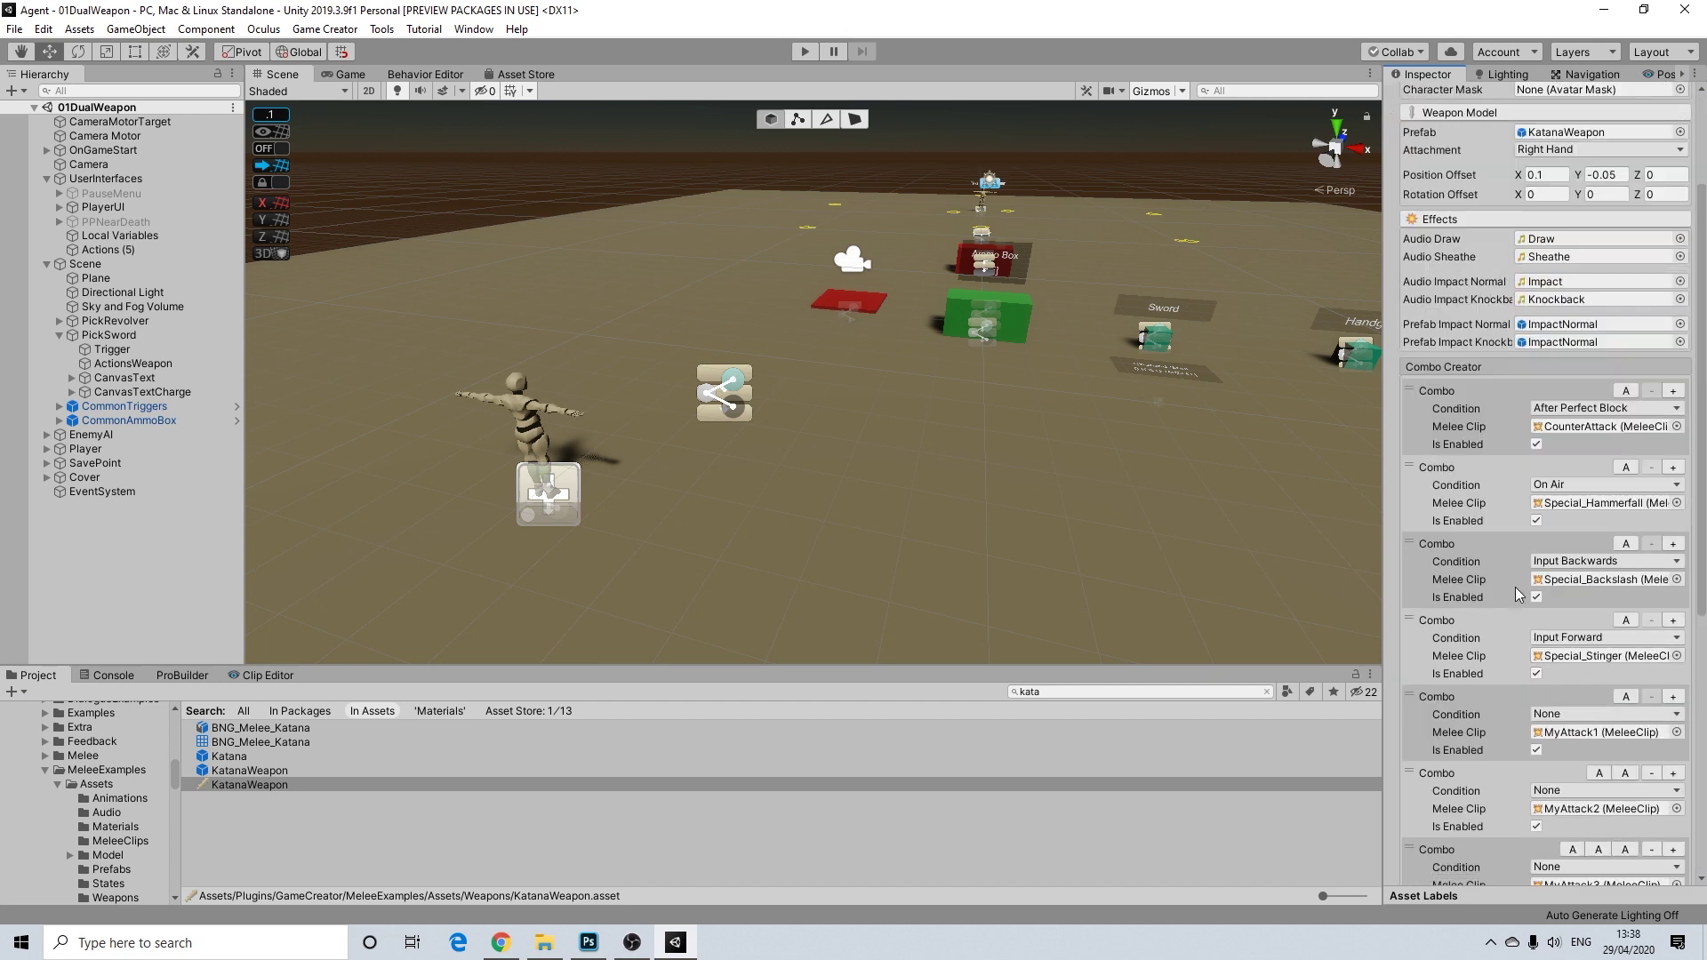
scroll(1518, 594, up, 15)
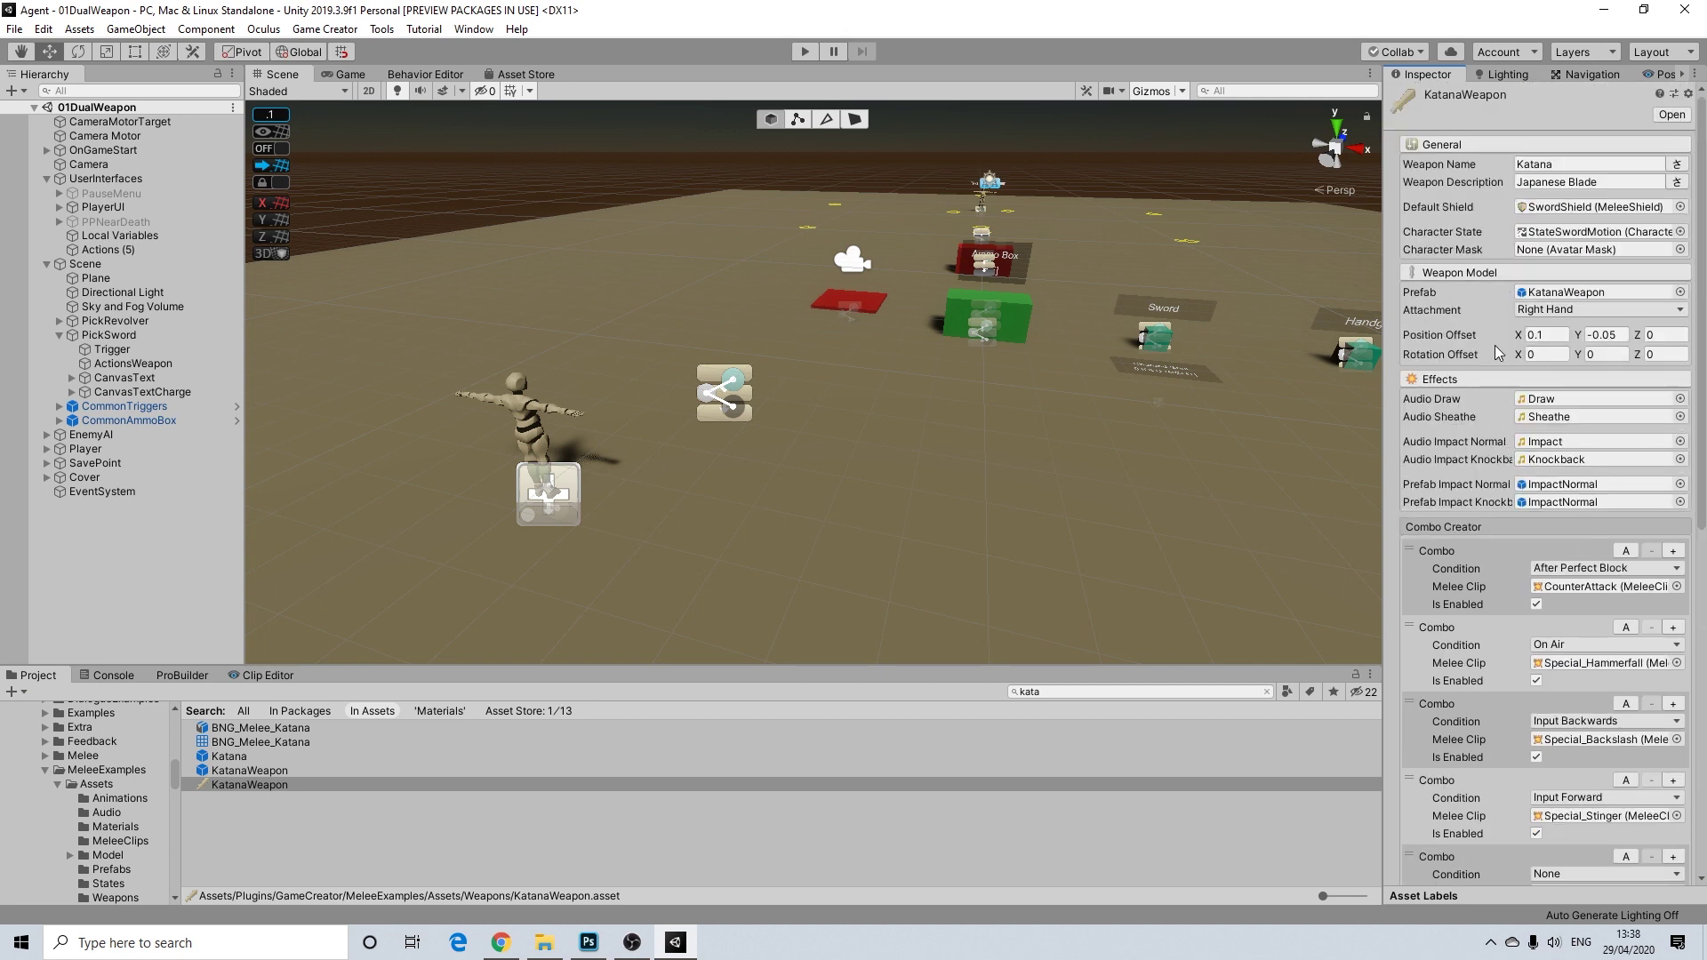
scroll(1599, 437, down, 15)
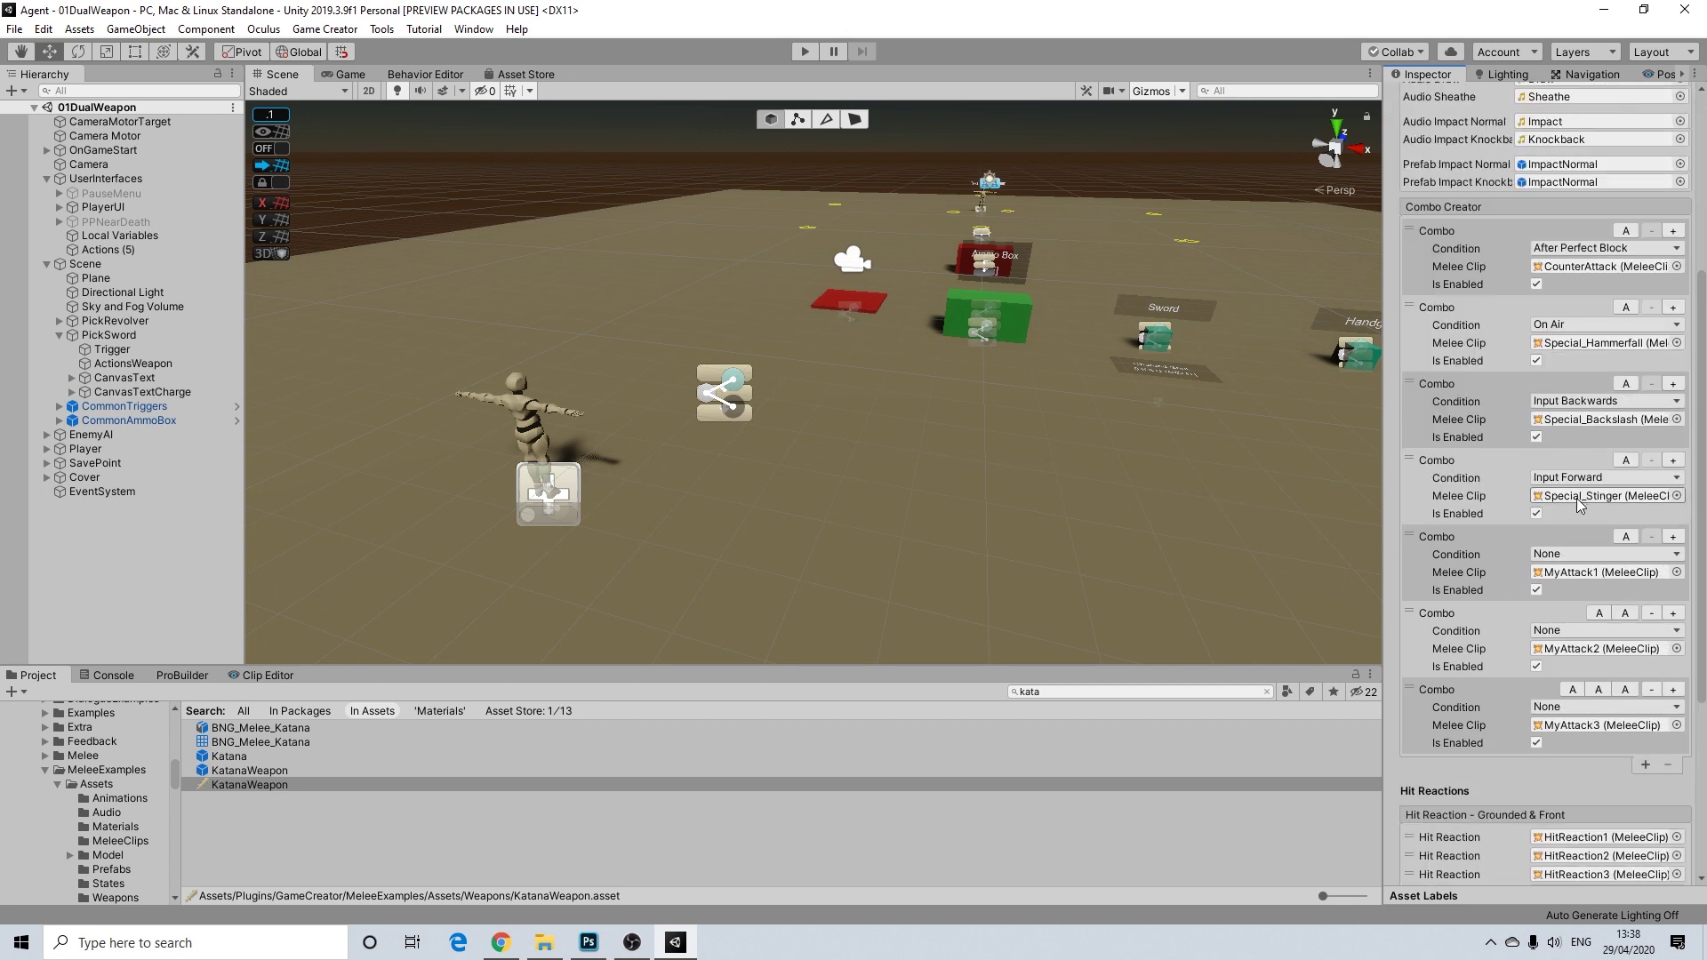
scroll(1549, 508, up, 15)
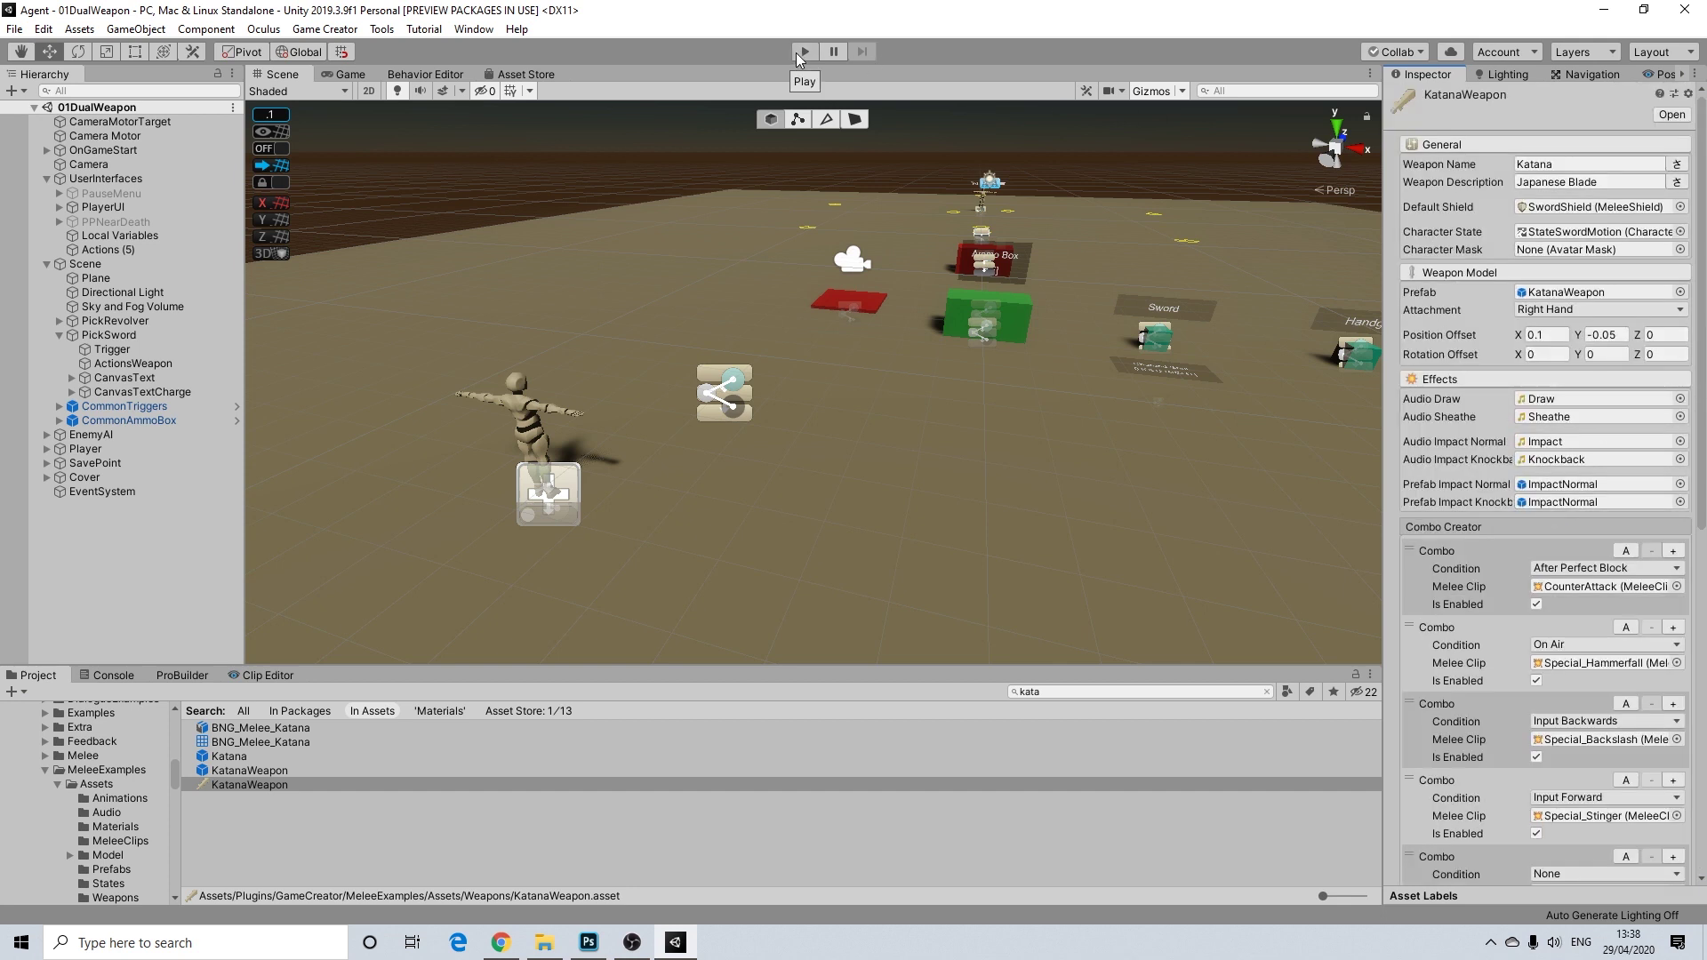
Step: Set the melee weapon drawn by PickSword's ActionsWeapon object to KatanaWeapon
middle_drag(982, 281, 893, 339)
scroll(822, 408, up, 3)
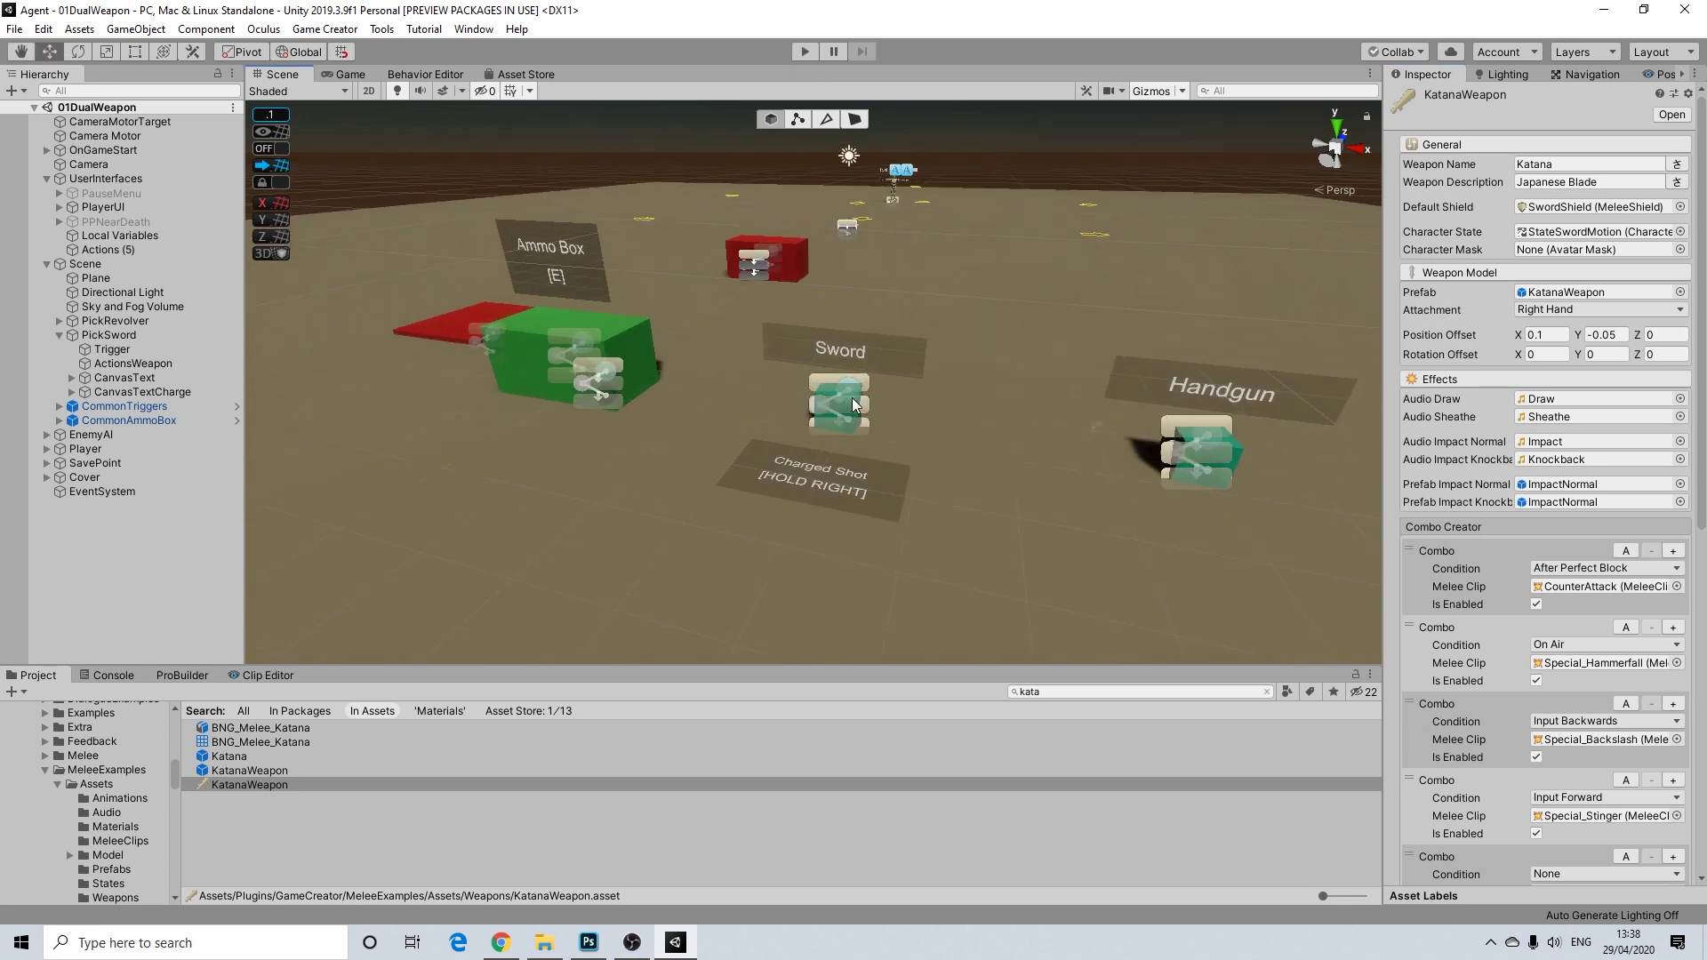
click(854, 405)
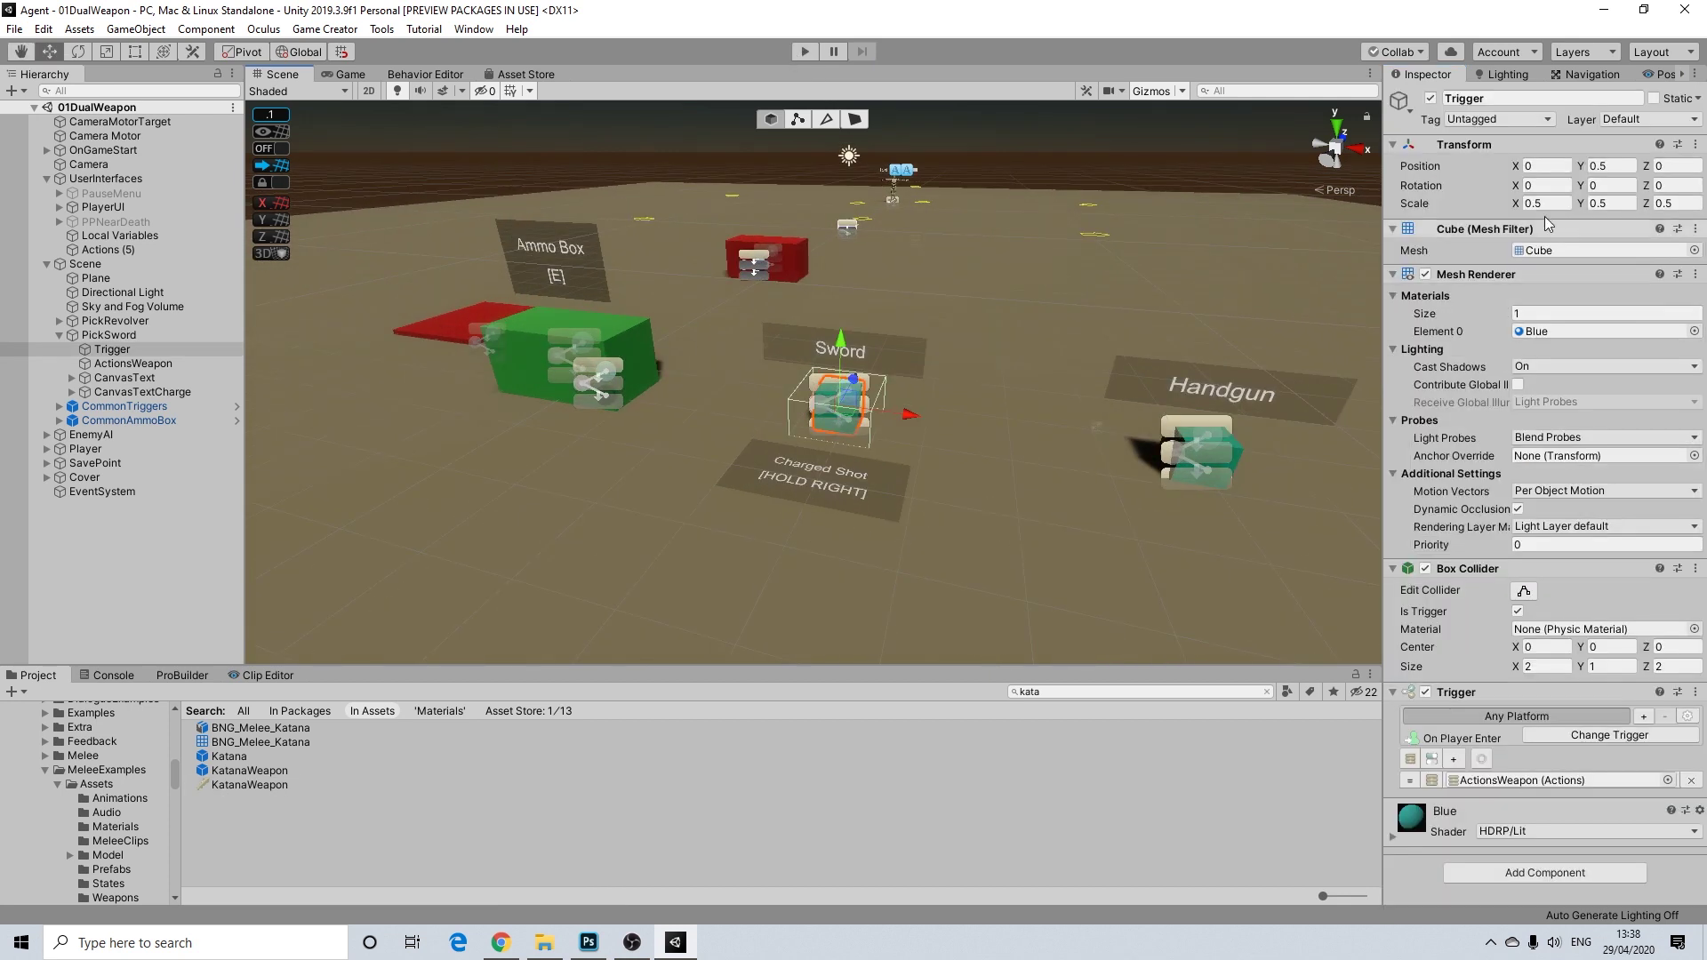
click(133, 363)
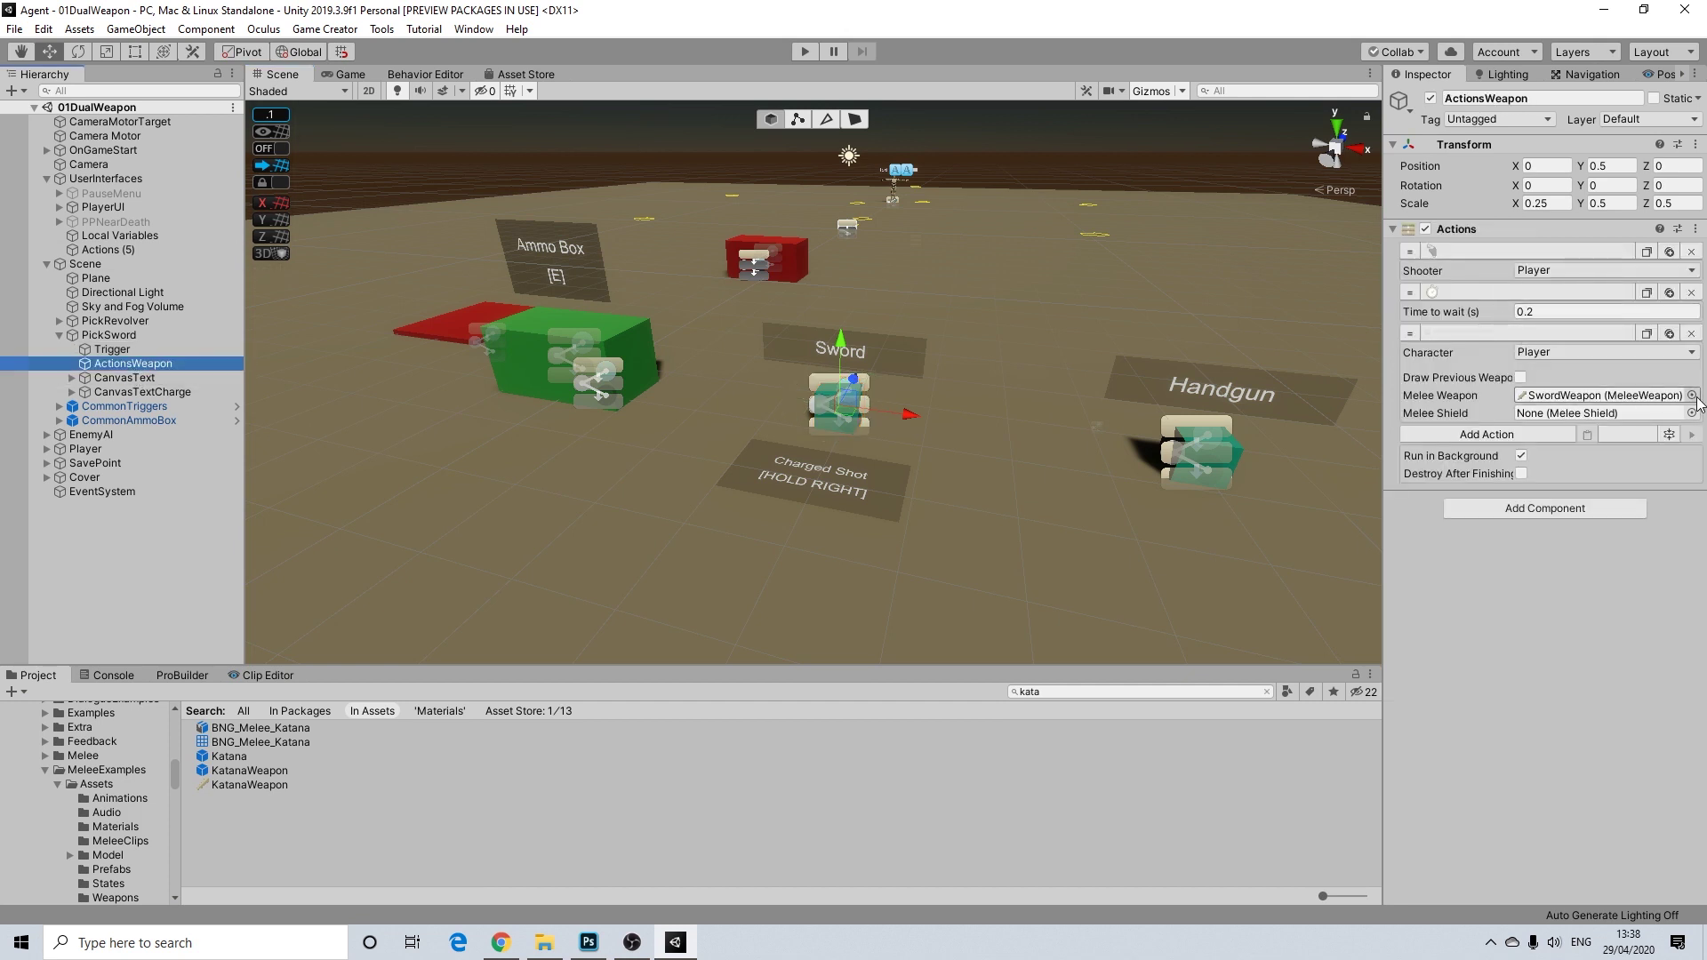
click(1692, 396)
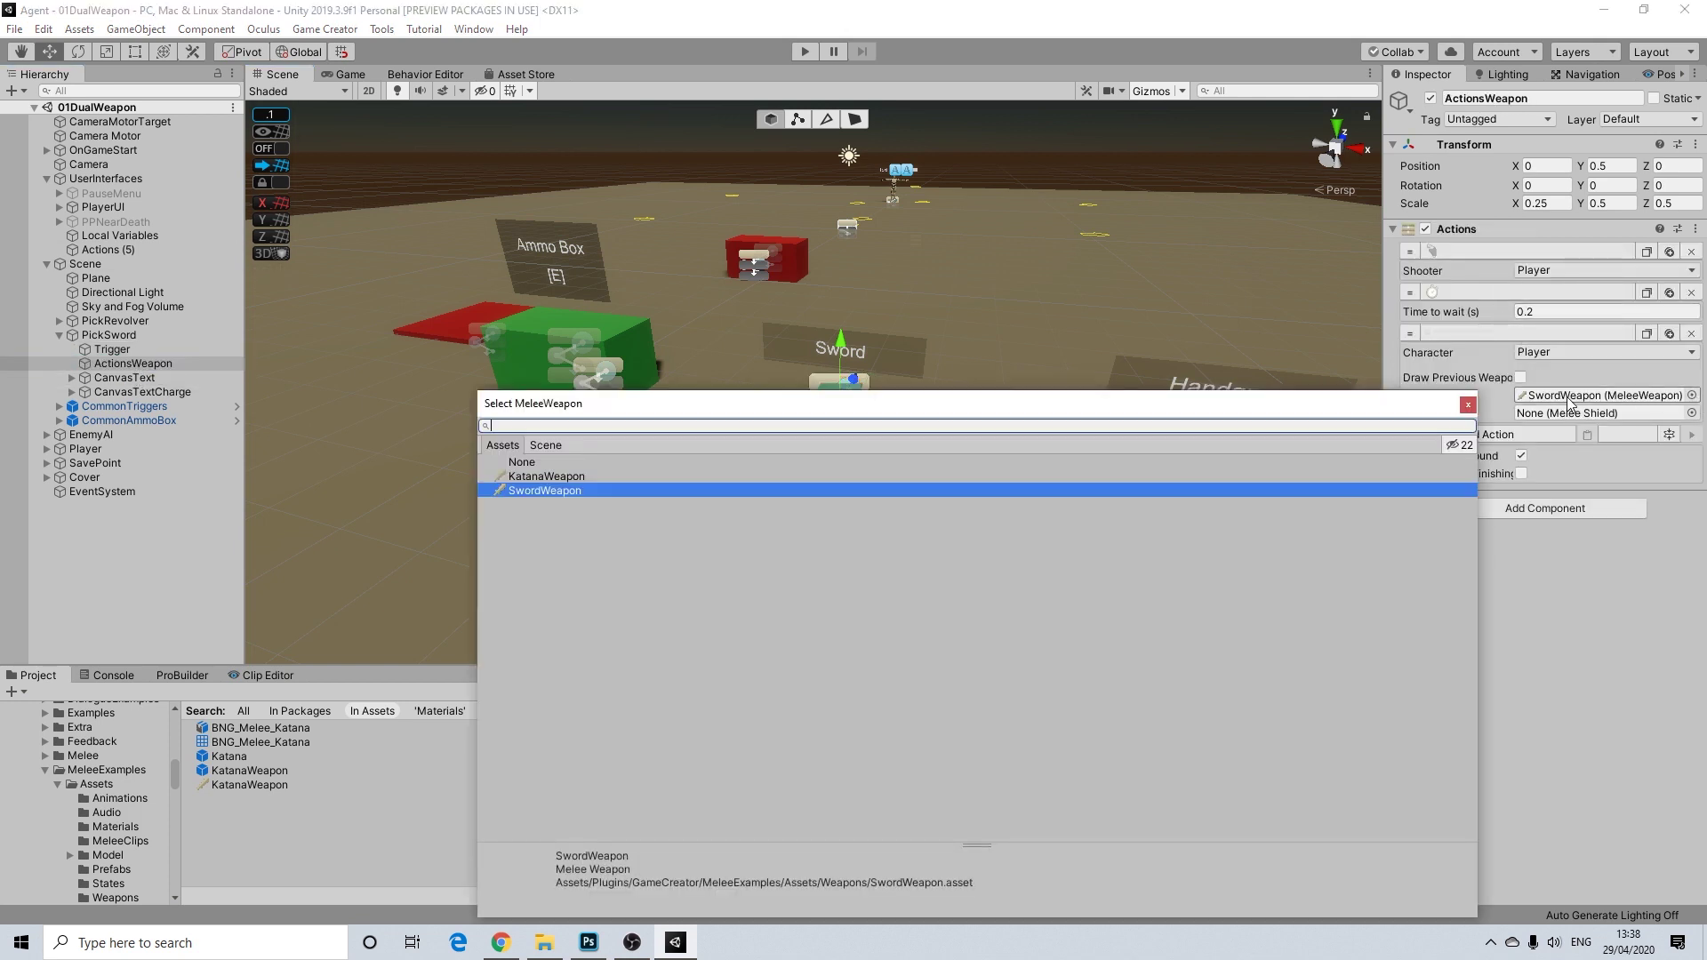
click(596, 478)
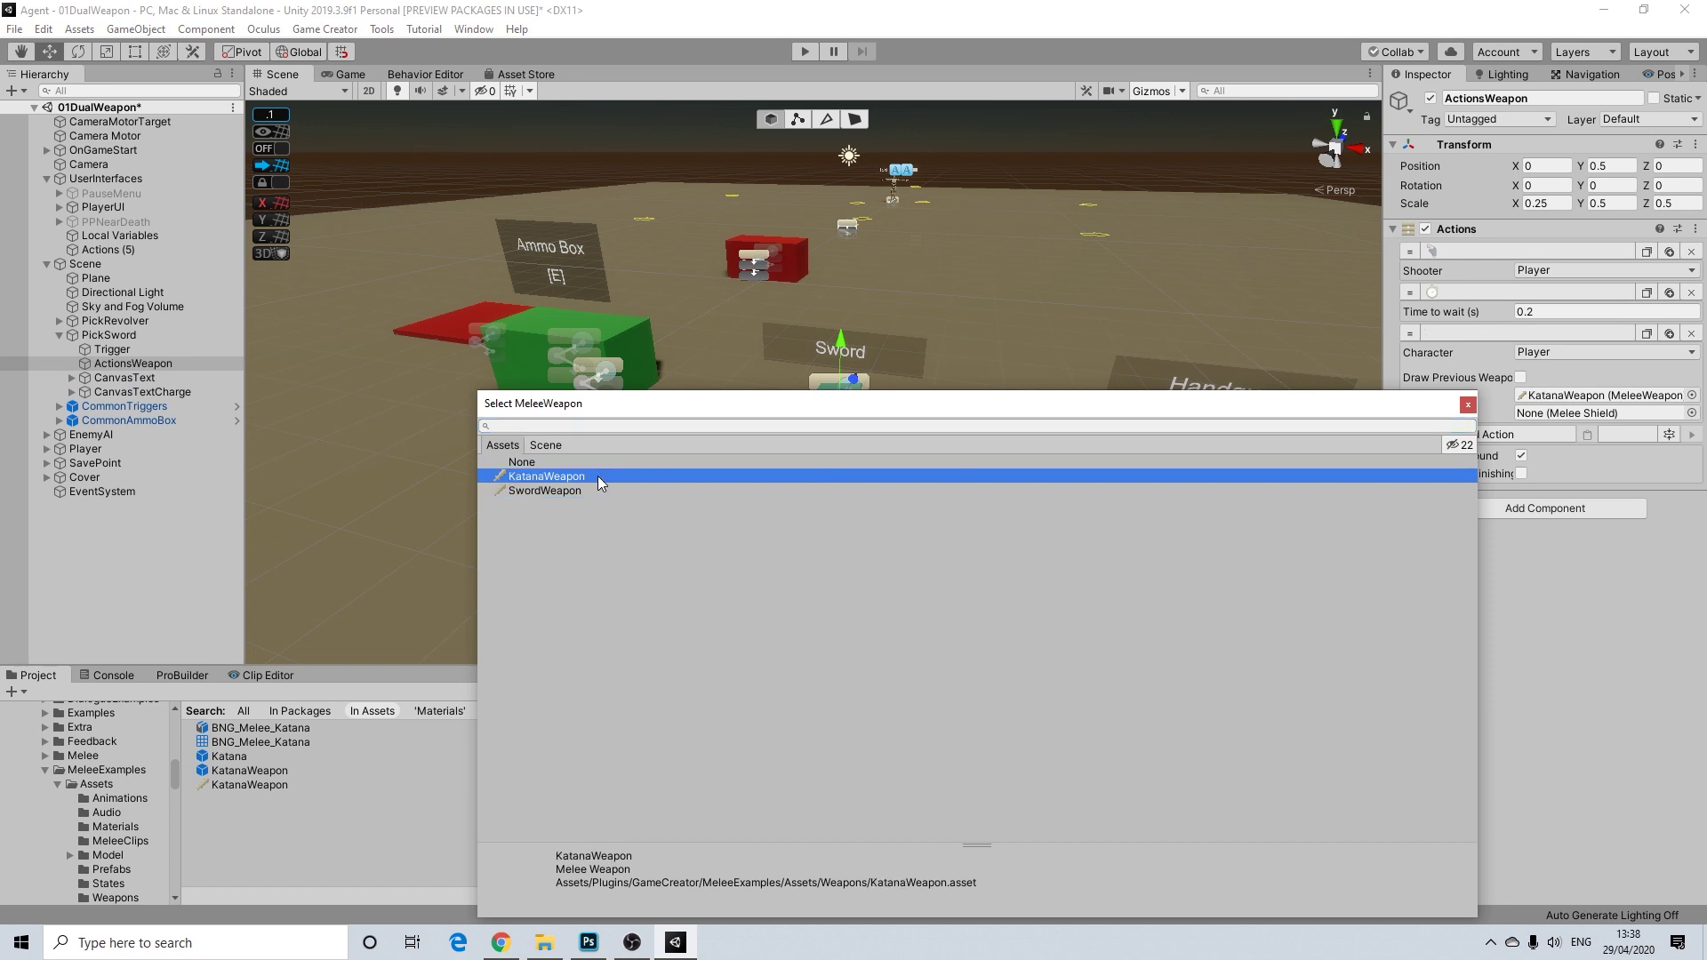
click(1470, 405)
scroll(819, 429, down, 6)
middle_drag(728, 430, 883, 392)
scroll(883, 390, down, 3)
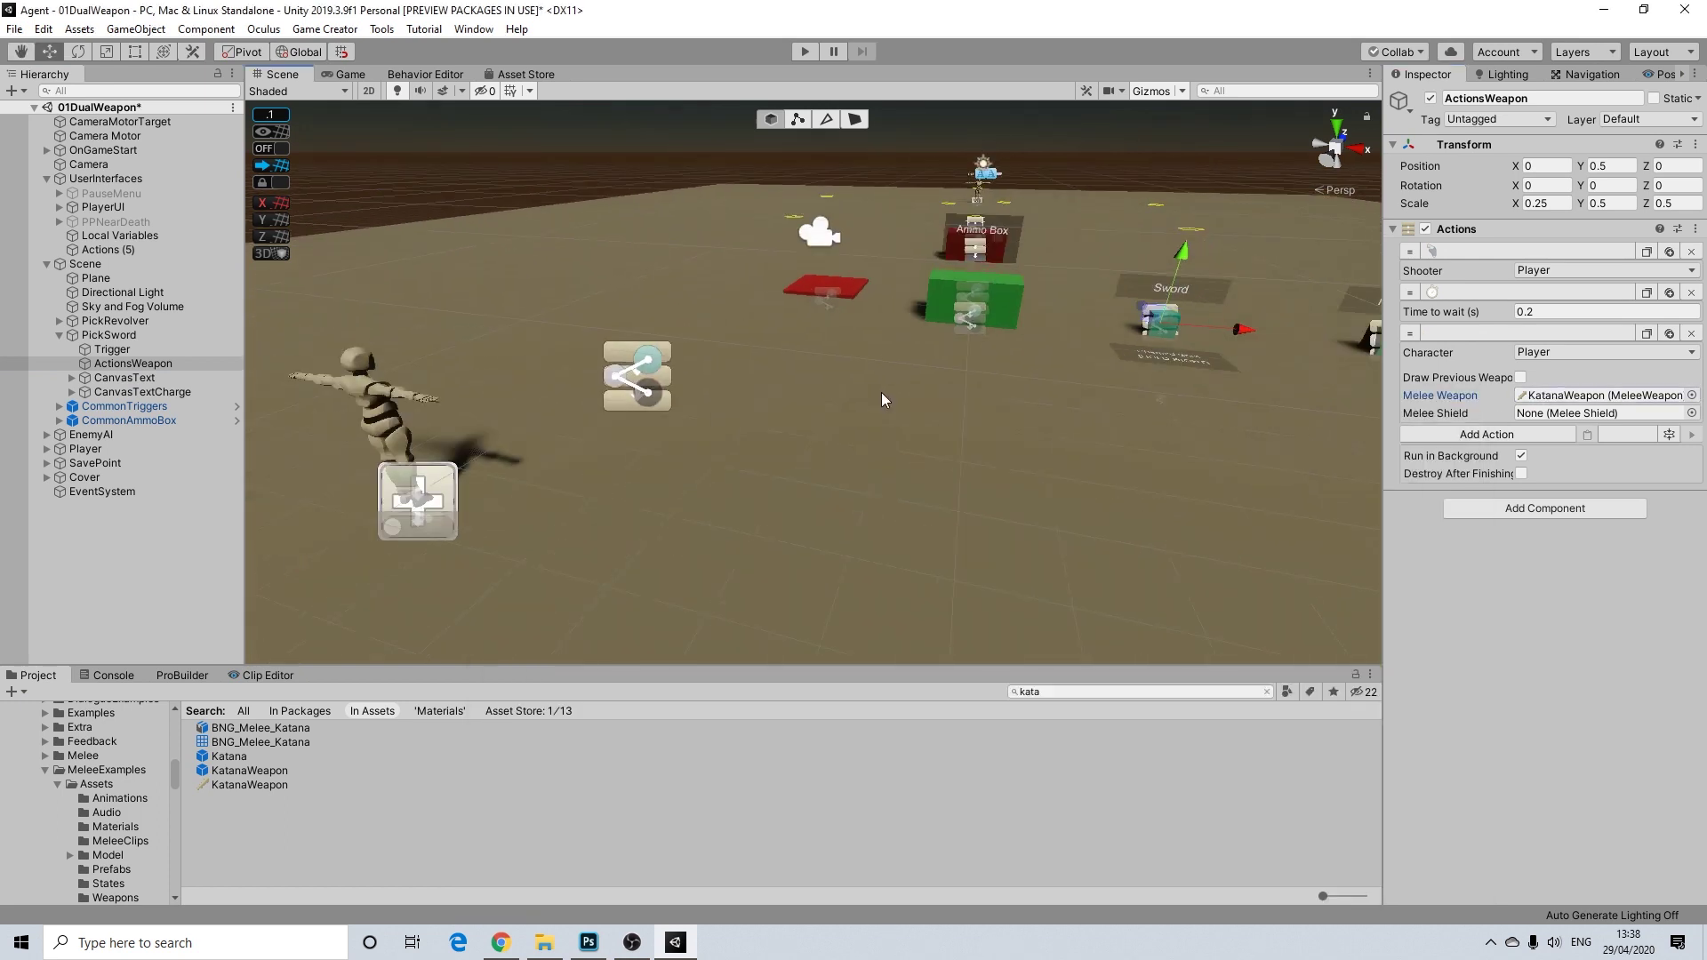
Step: Run the scene, walk the player into the Sword pickup and attack with the katana to test it
click(805, 51)
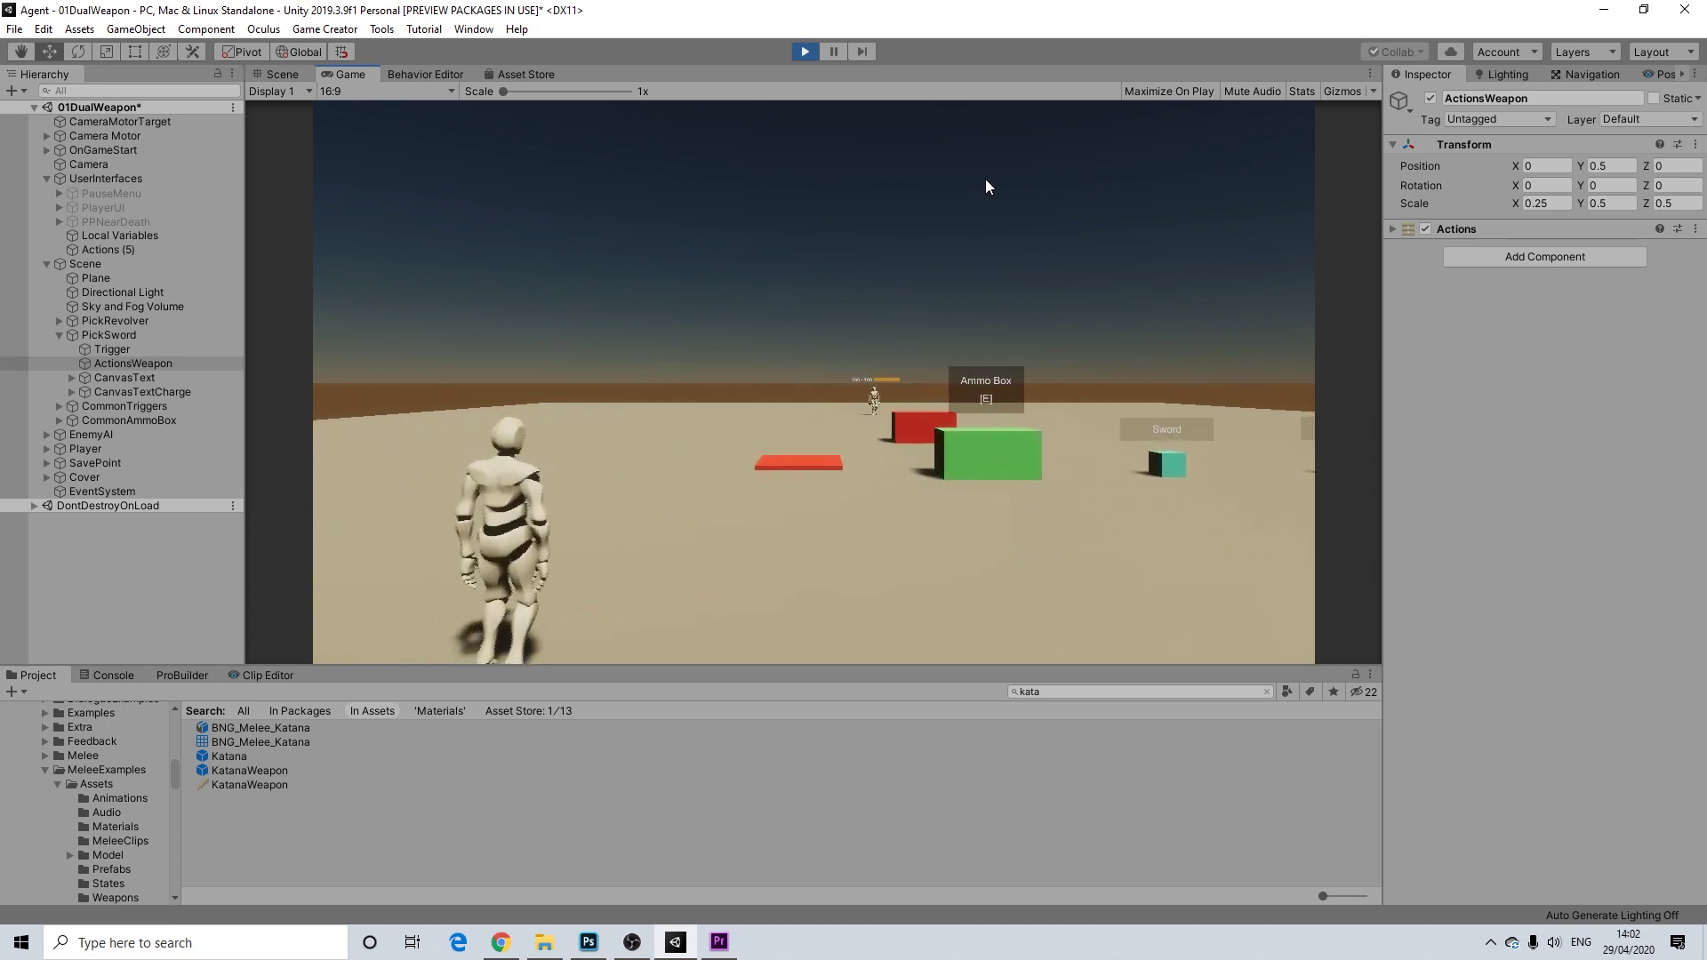
key(w)
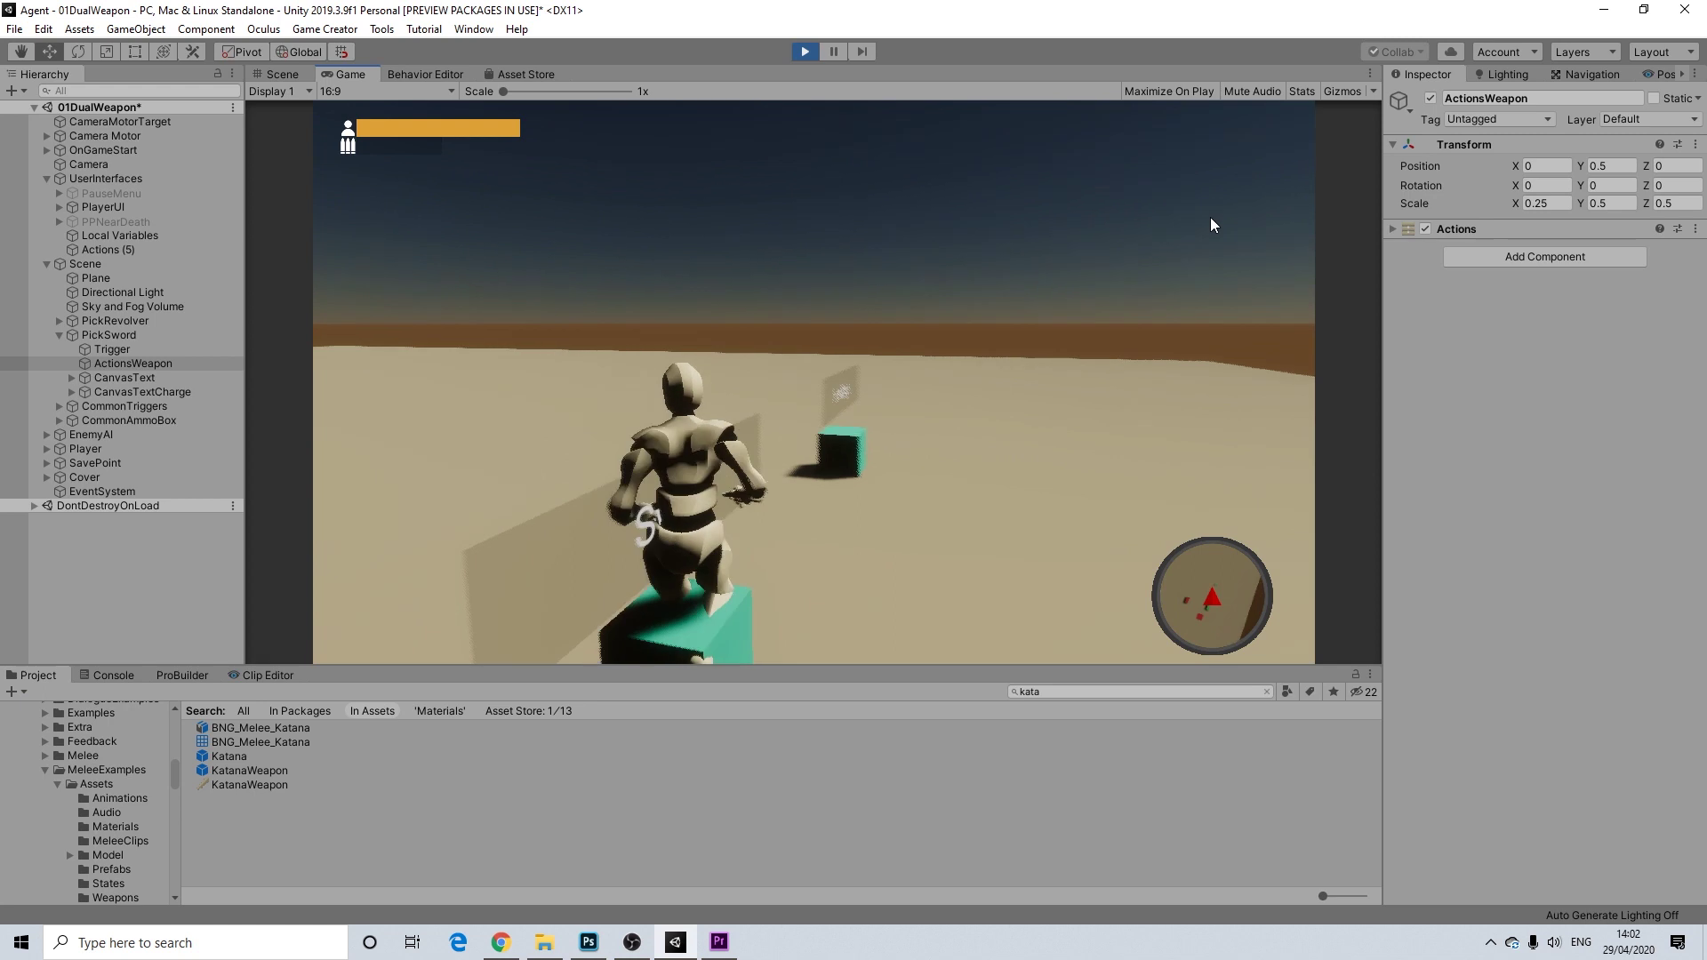
key(d)
click(1127, 223)
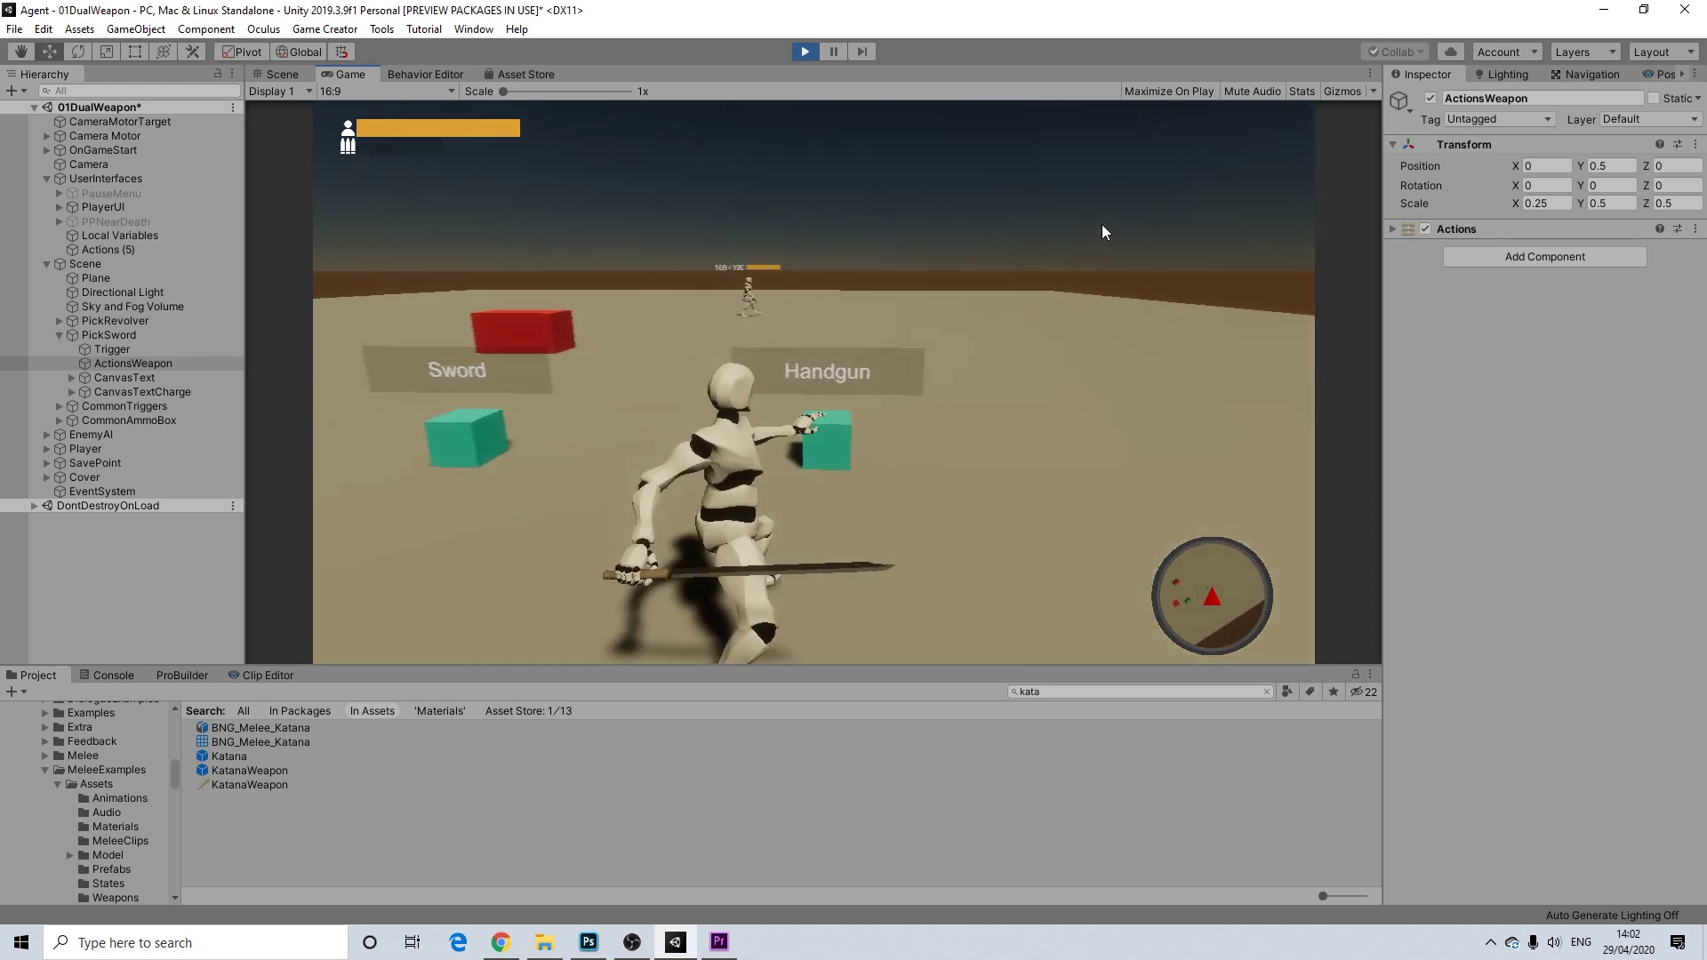
click(979, 208)
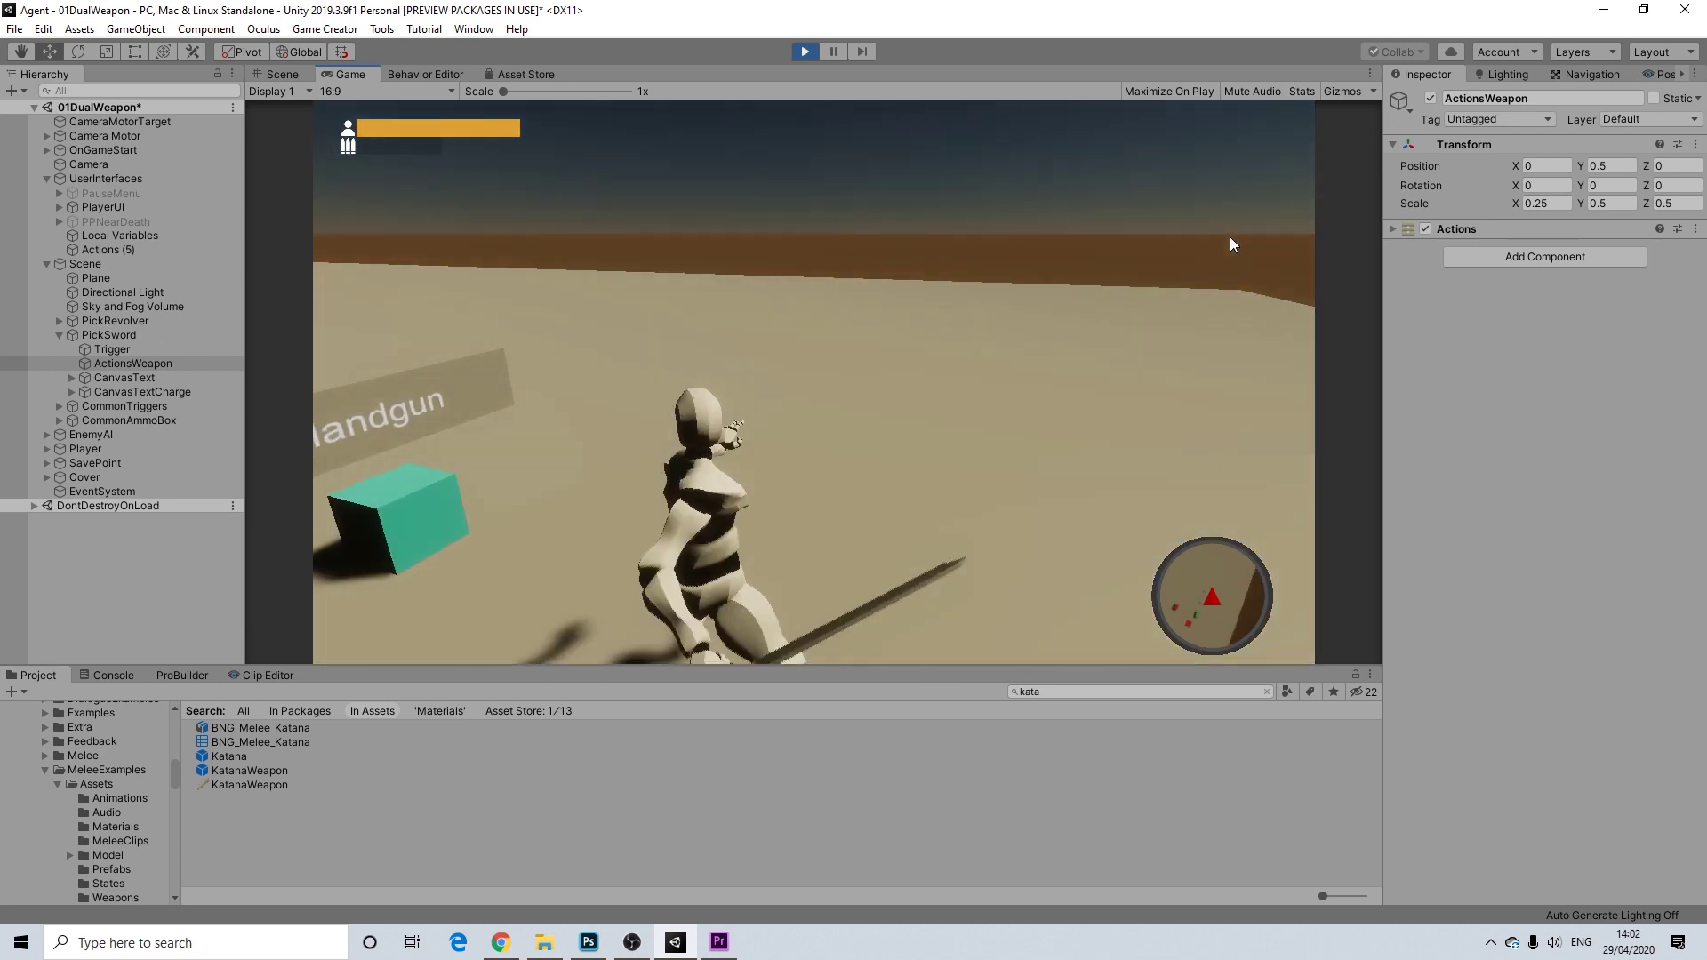
Step: Move the player around the open plane and swing the katana repeatedly to check its combo attacks and slash trail
key(w)
click(1230, 237)
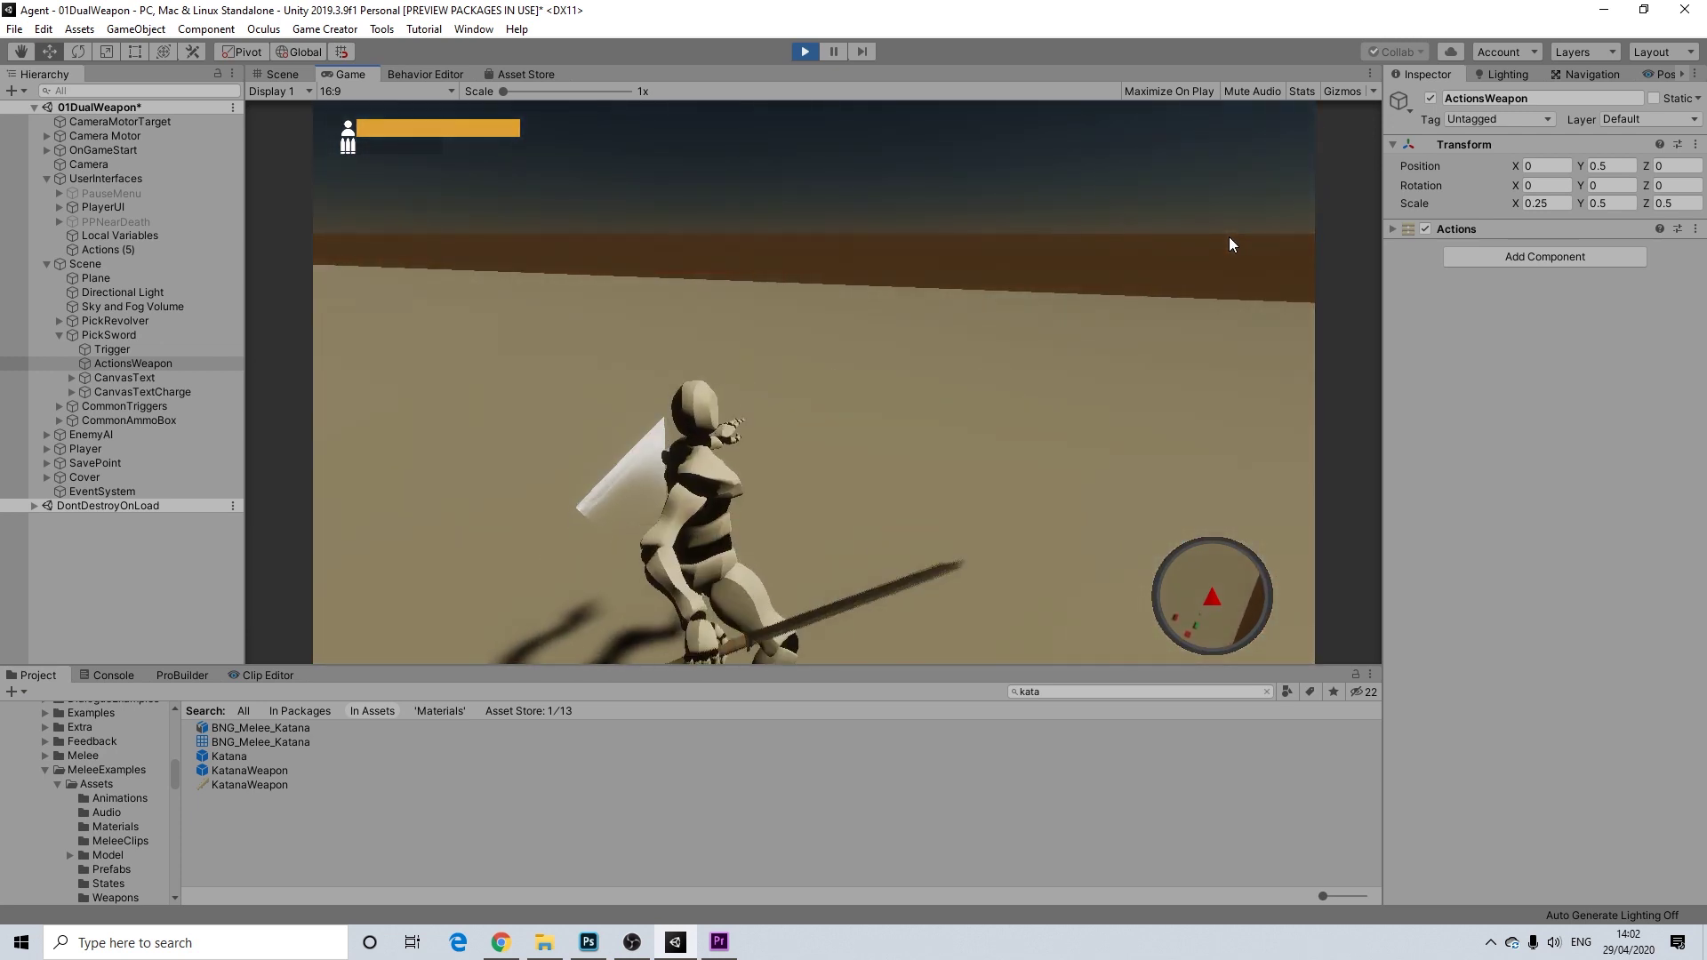
key(w)
click(1277, 236)
click(1277, 236)
click(1277, 235)
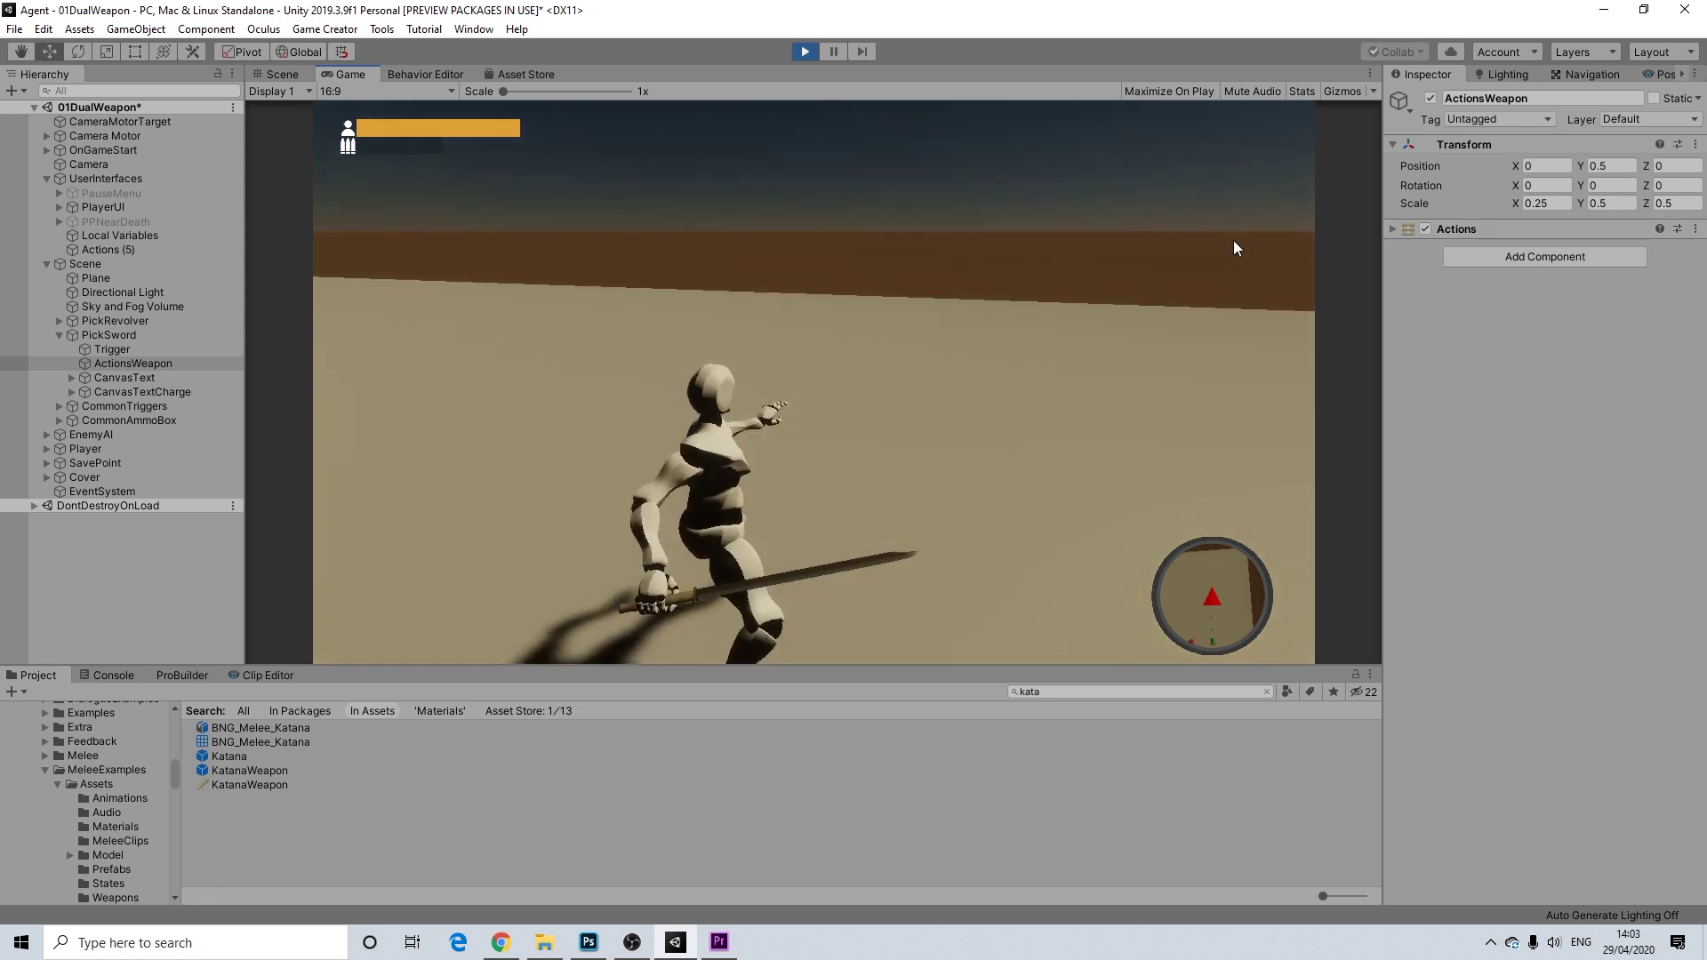
key(w)
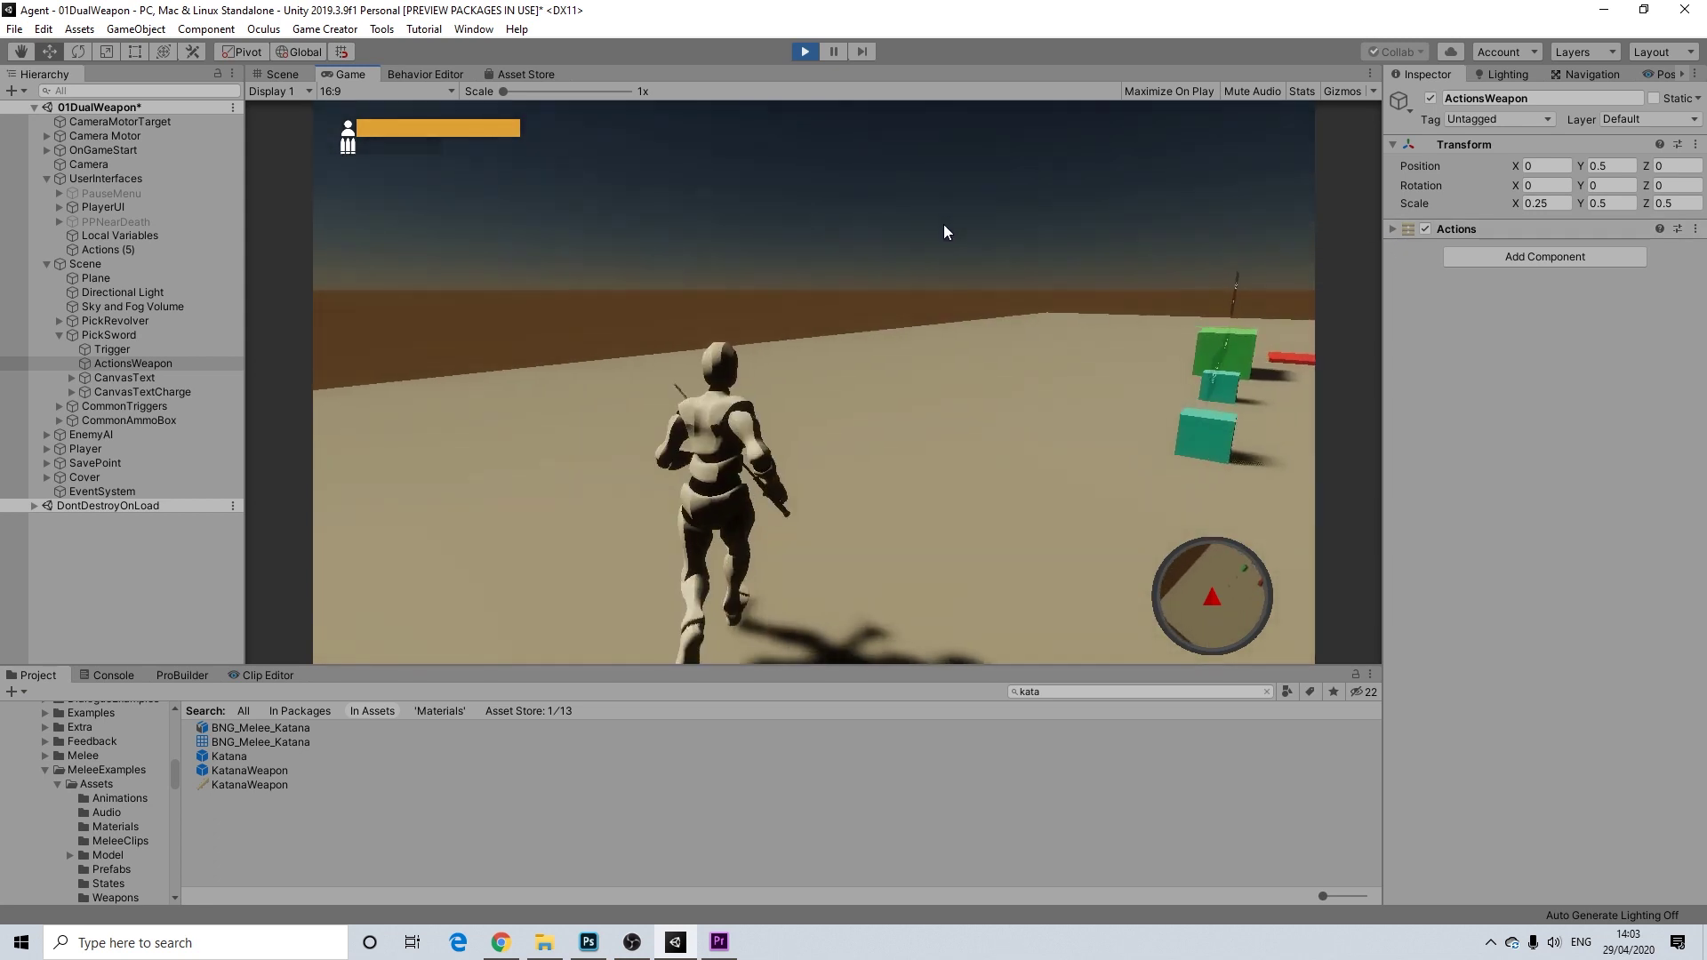
click(953, 225)
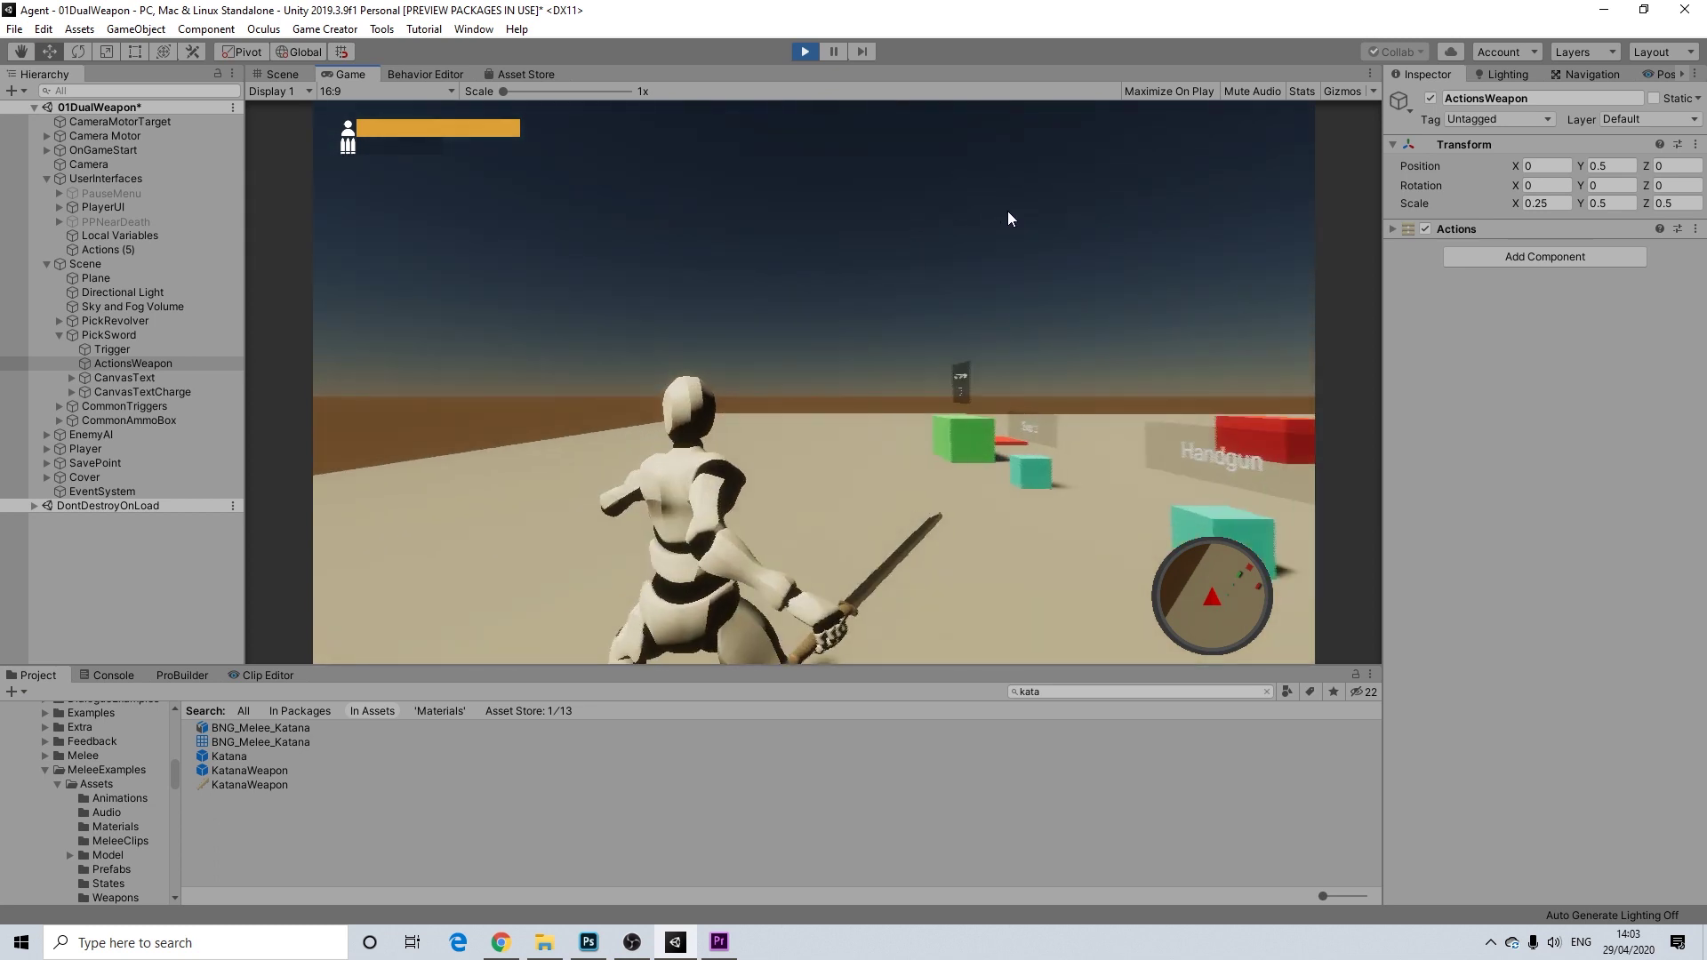
key(w)
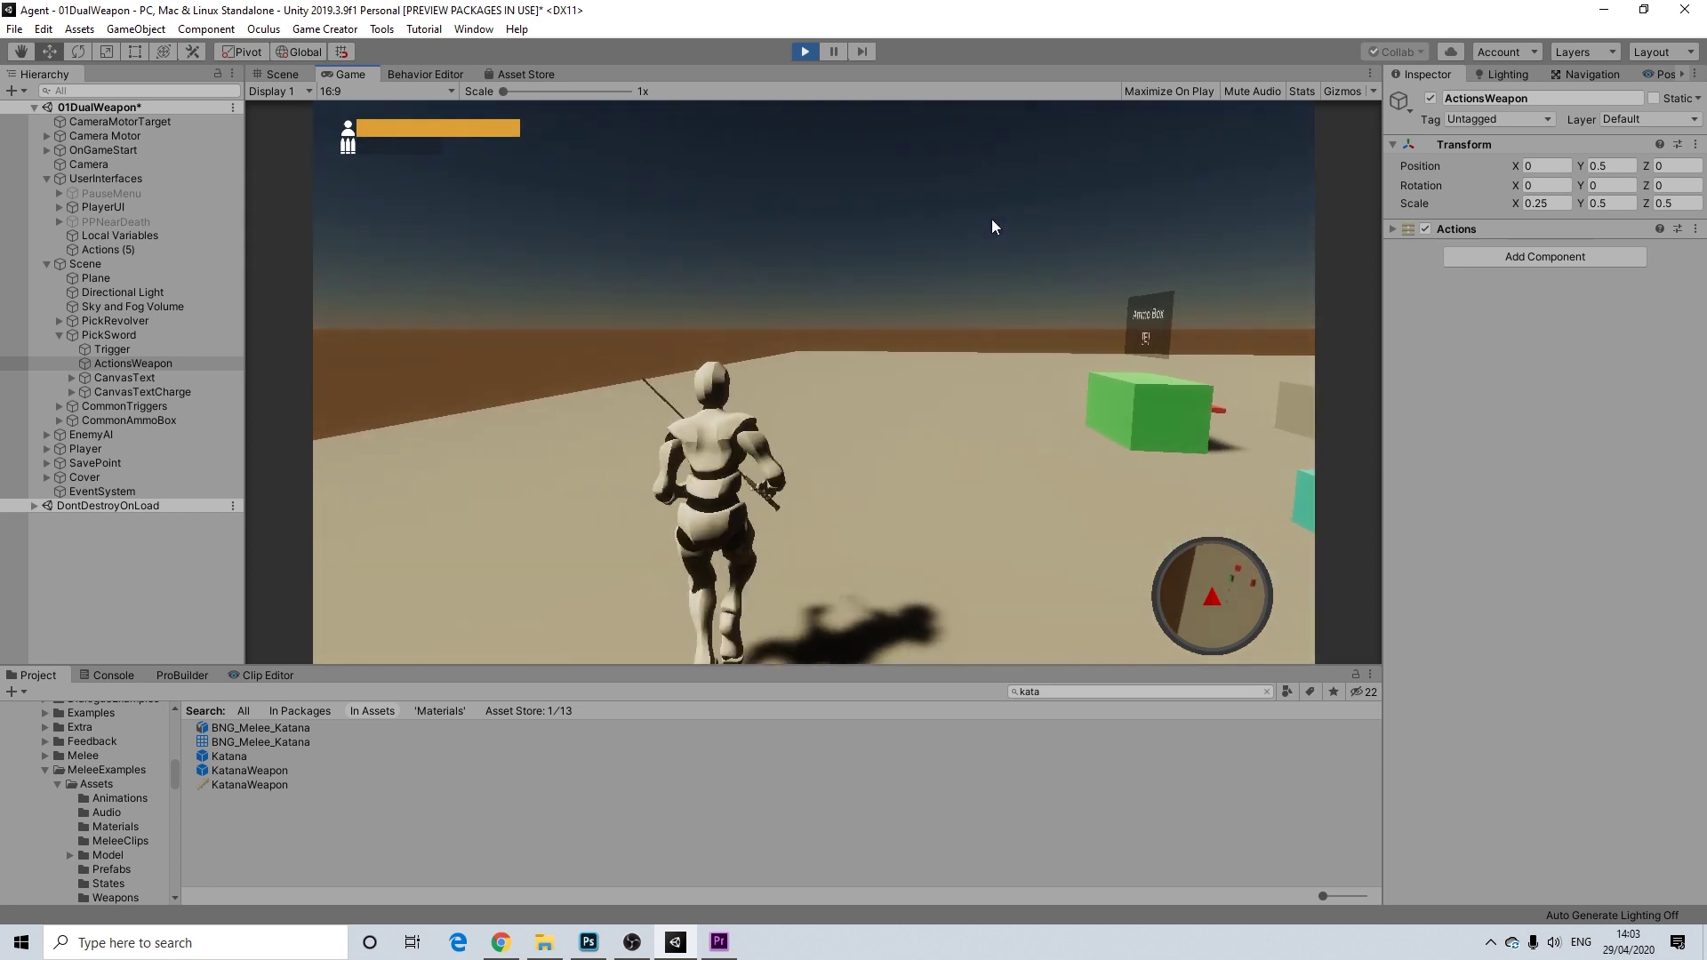
click(993, 226)
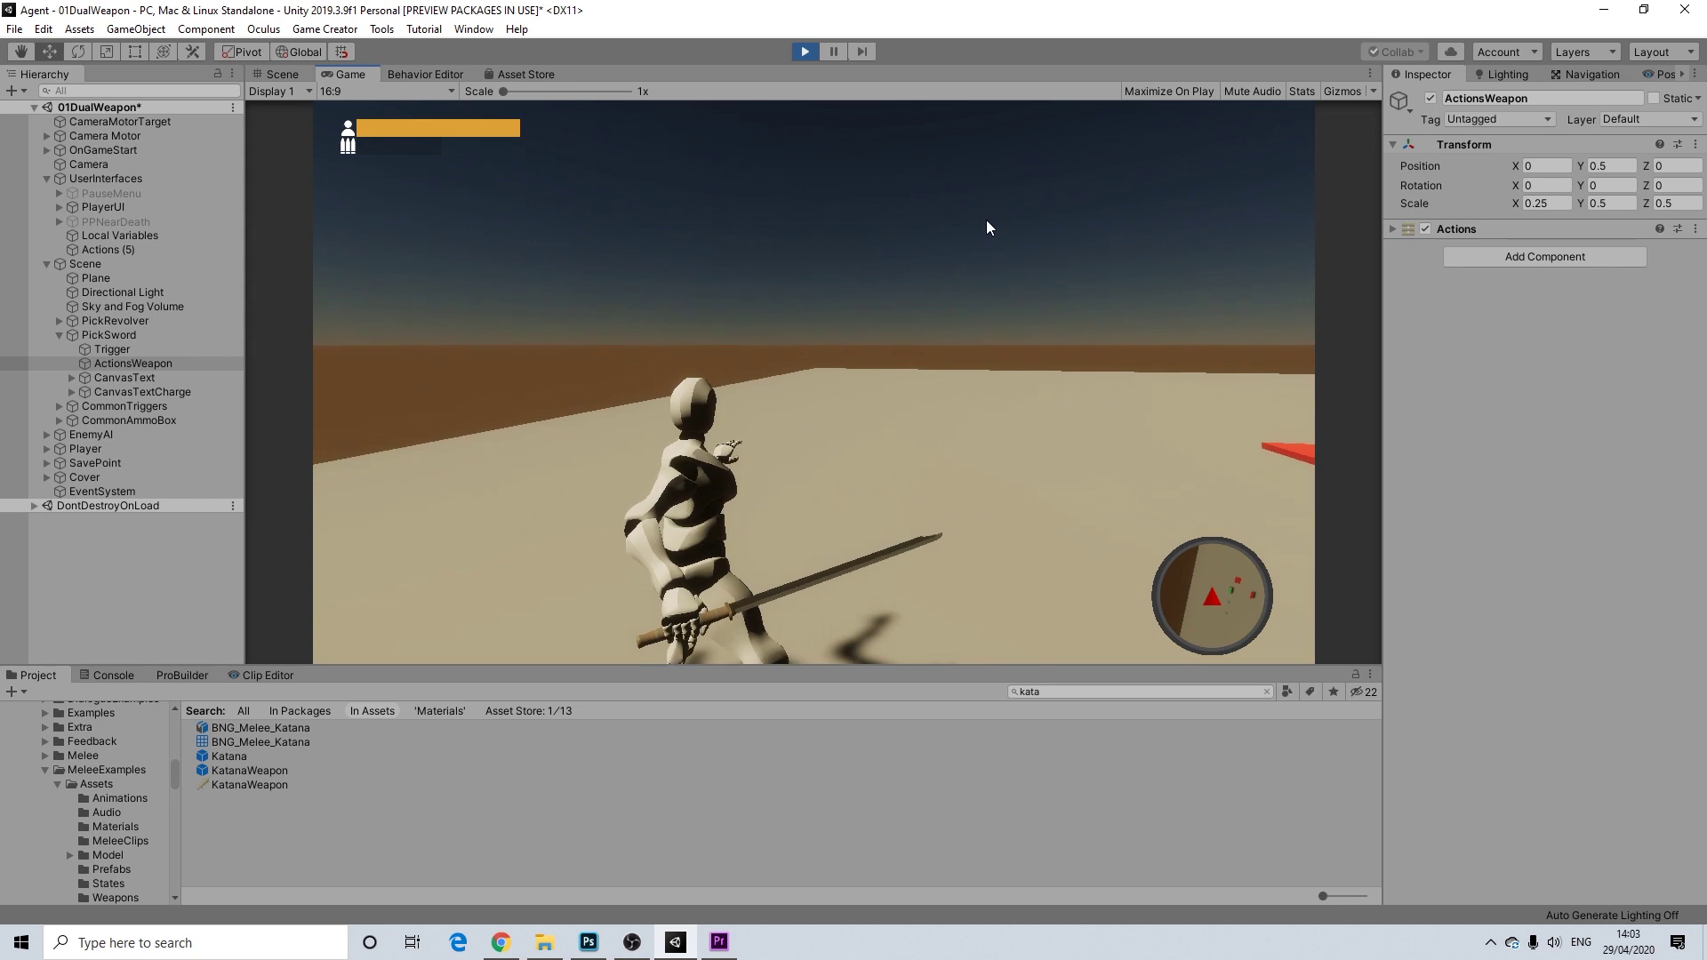
click(839, 222)
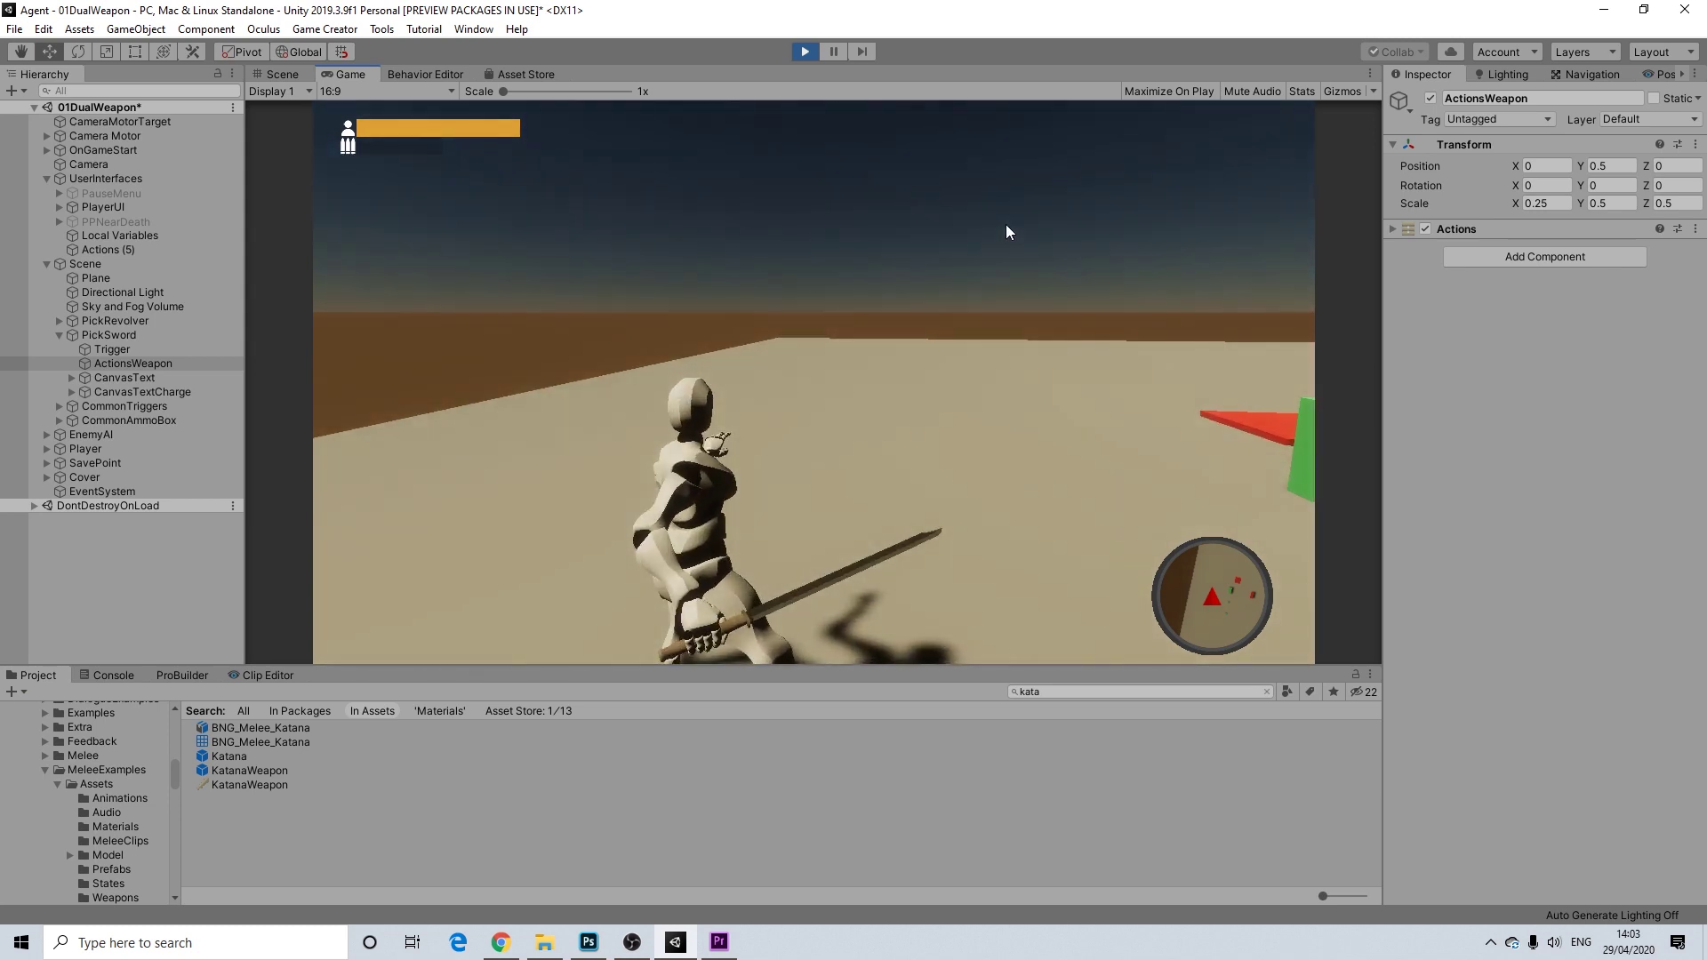